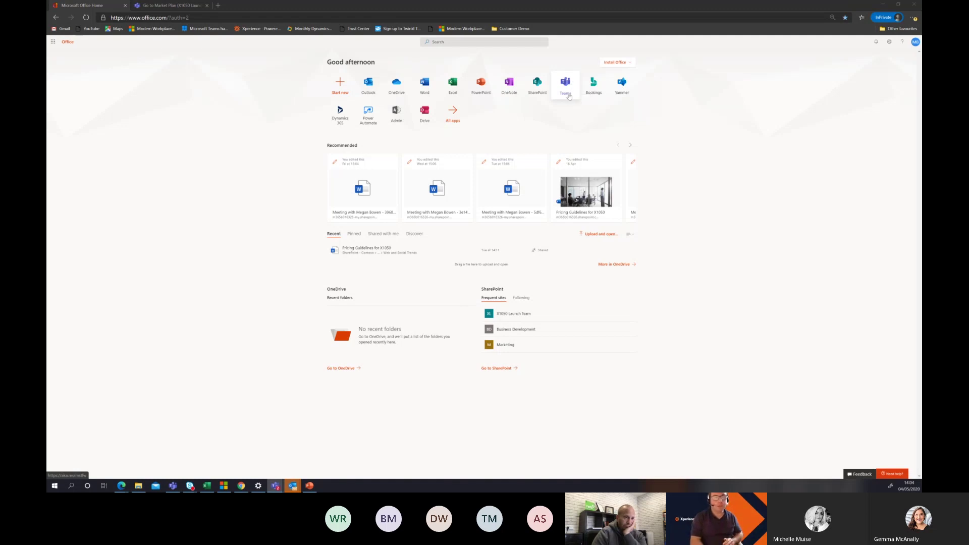
Open Teams from the Office home page, switch to the already open Go to Market Plan channel, and turn on desktop notifications.
click(565, 88)
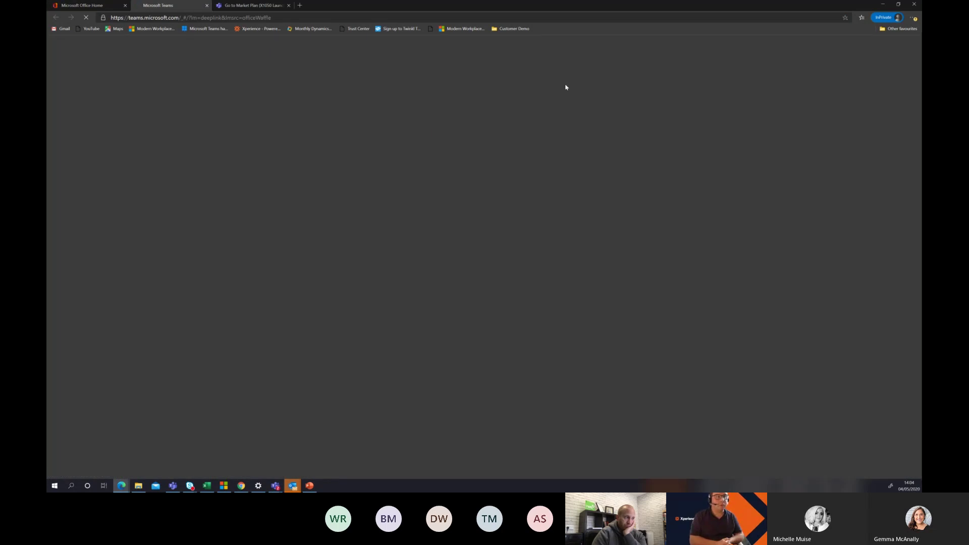
click(251, 5)
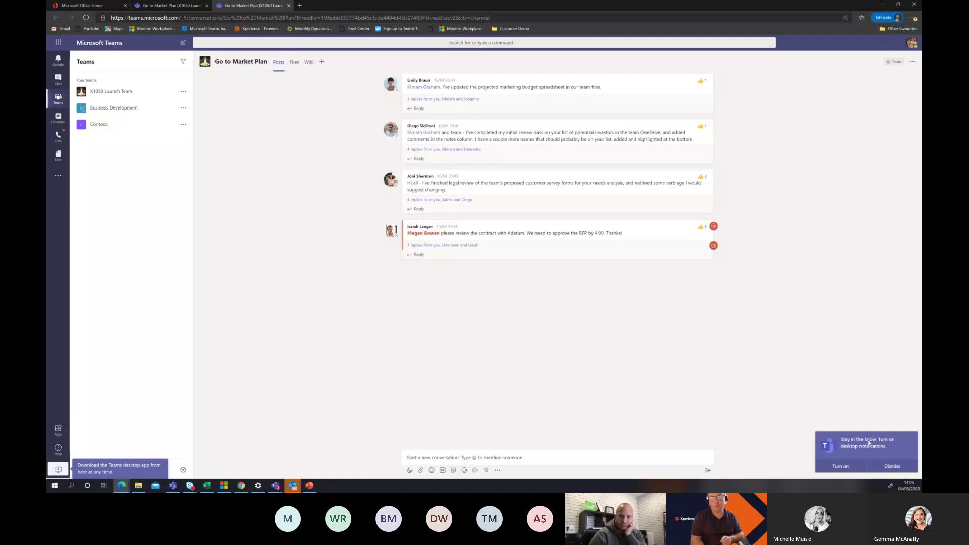
click(841, 467)
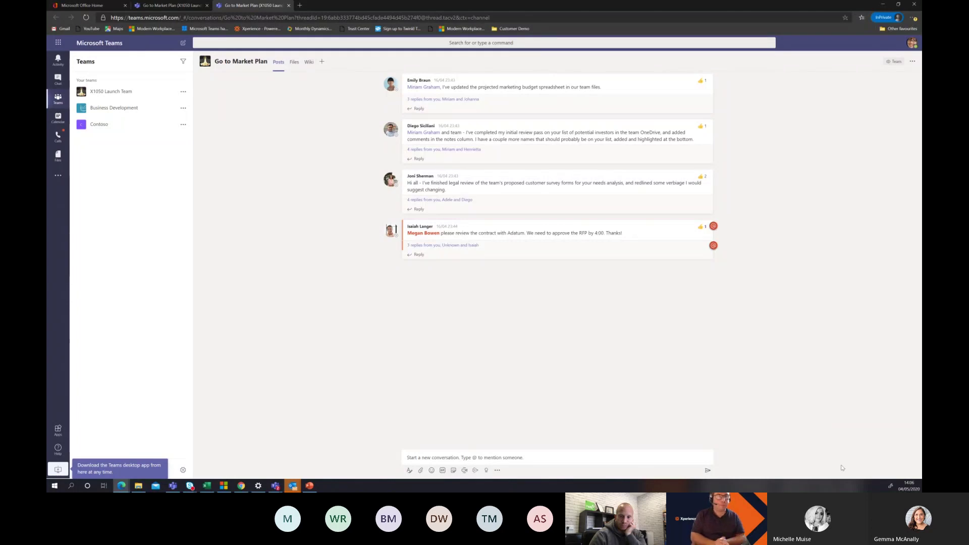
Look through the list of Office 365 apps available from Teams and close it again.
click(62, 45)
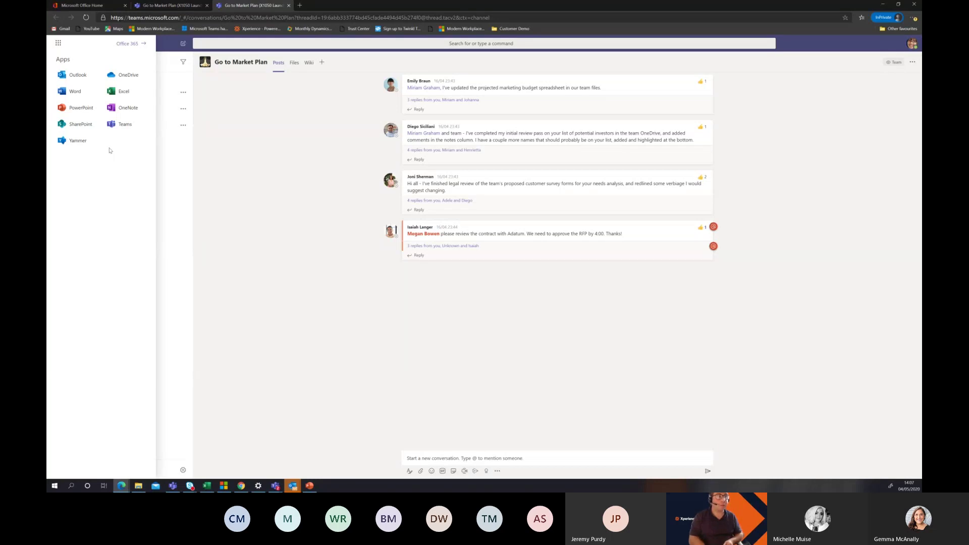
click(166, 47)
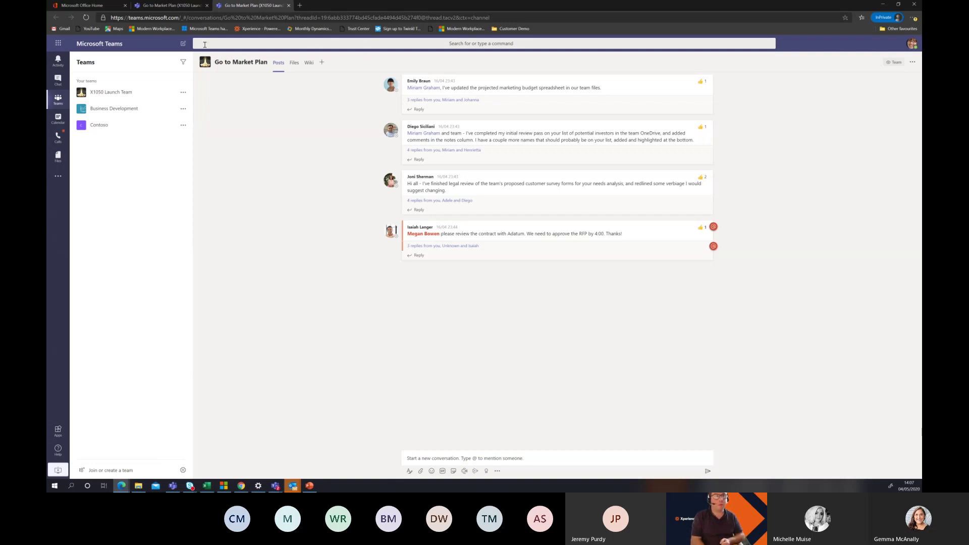
Search Teams for "legal", open the matching message in the Go to Market Plan channel, and show the matching files.
click(227, 44)
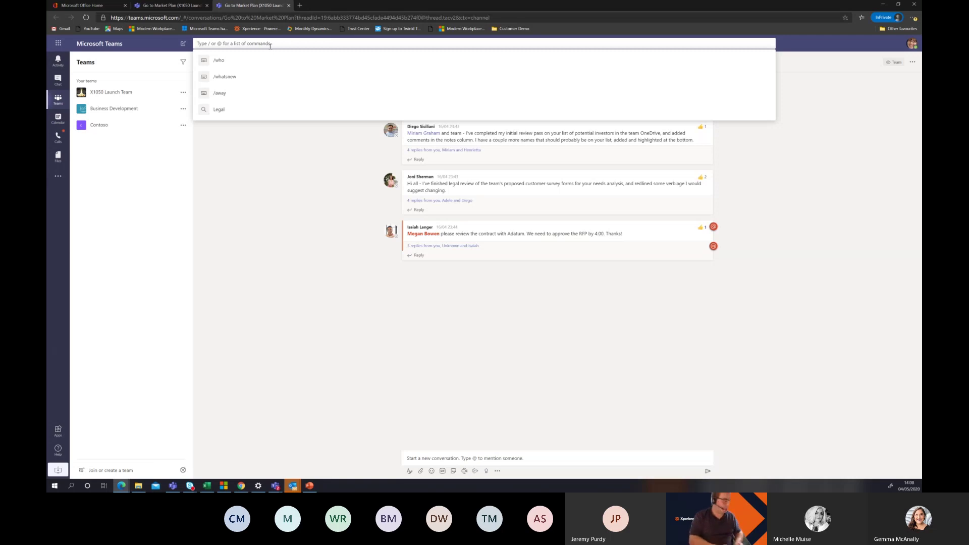
text(legal)
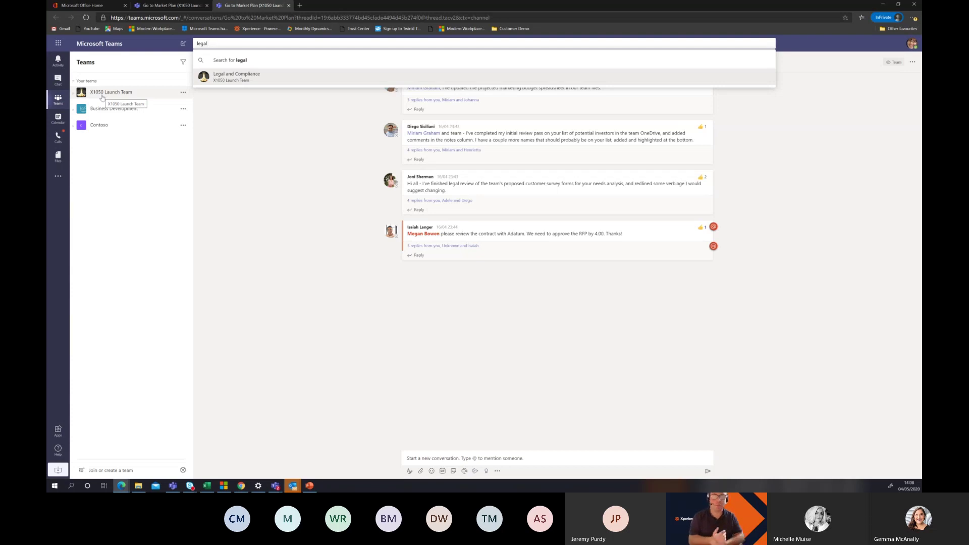
click(242, 63)
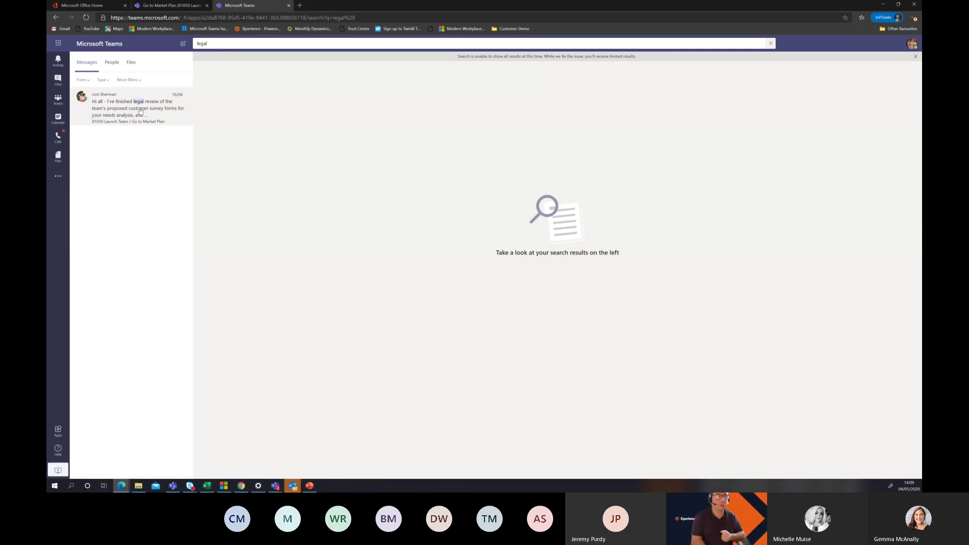
click(135, 105)
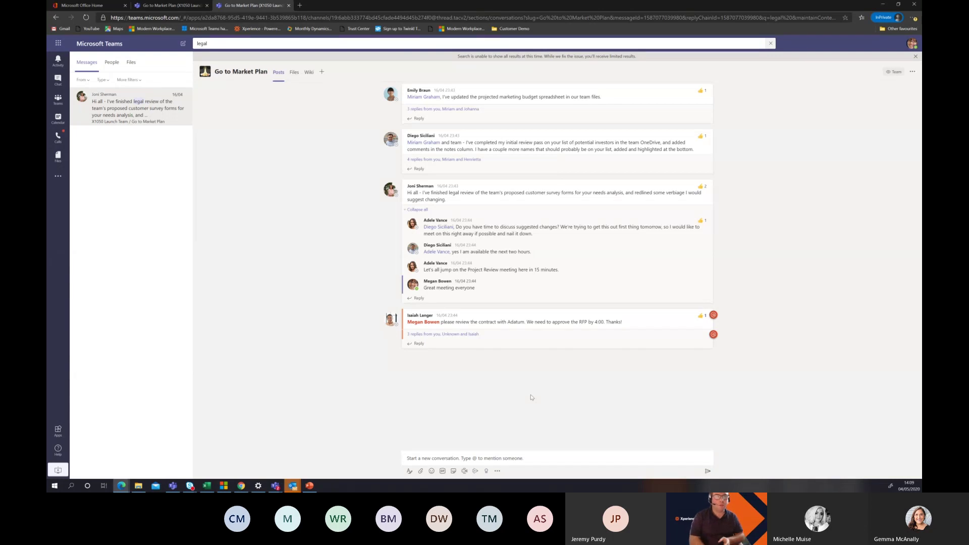
click(132, 63)
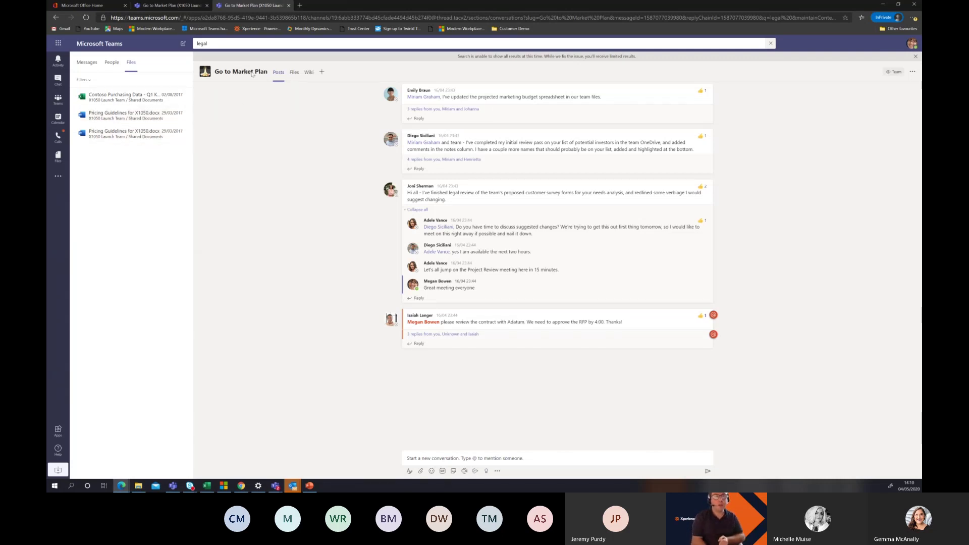
Replace the search text with the /away command to set the presence status to away.
key(ctrl+e)
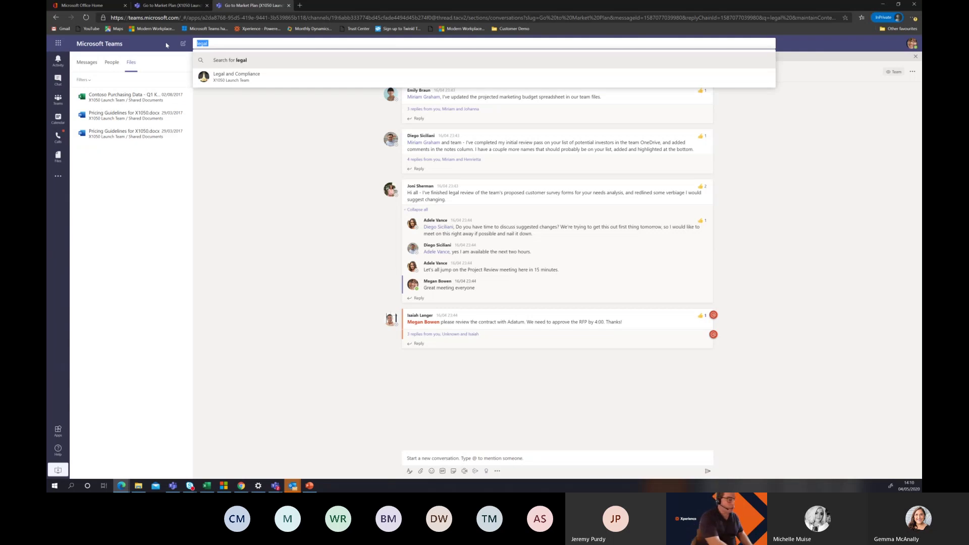
key(BackSpace)
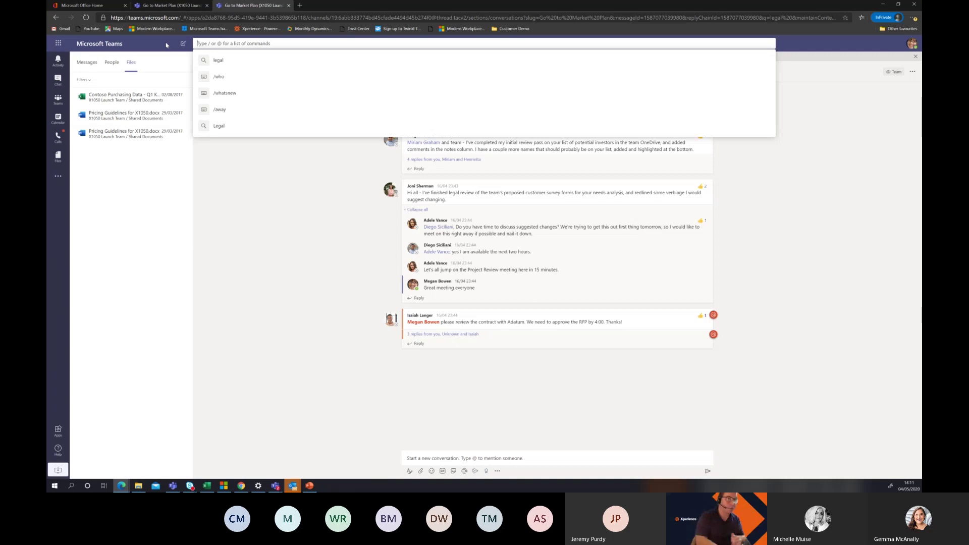
text(/a)
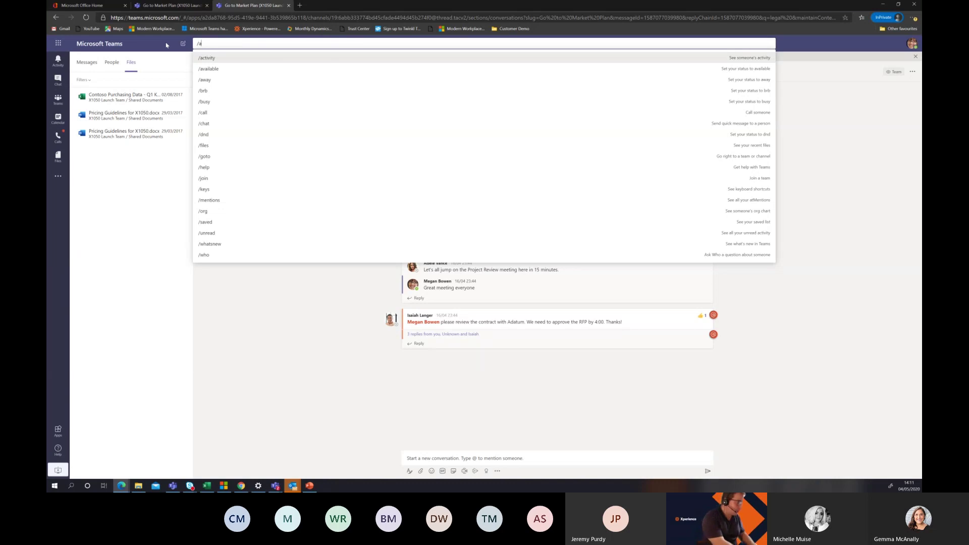
text(way)
key(Return)
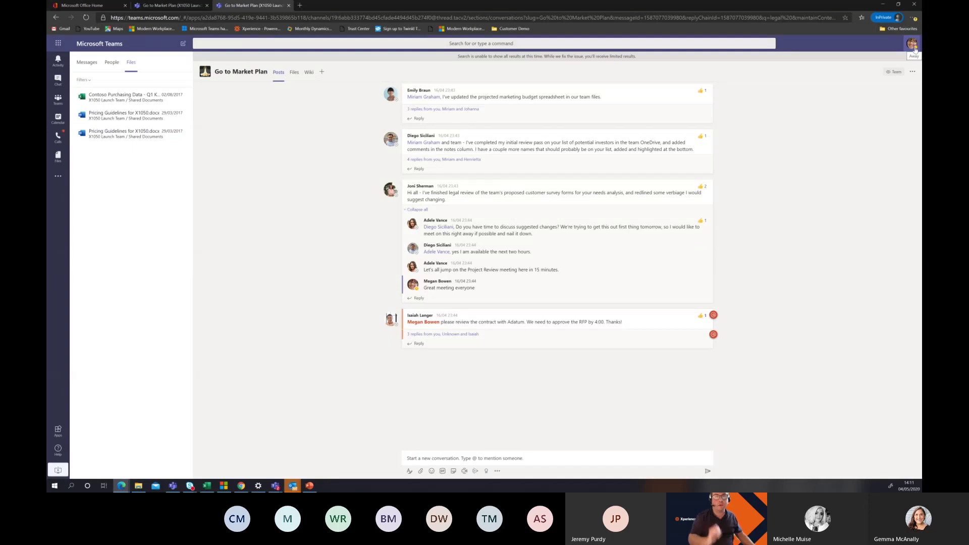
Run the /whatsnew command to view the Teams release notes.
click(305, 44)
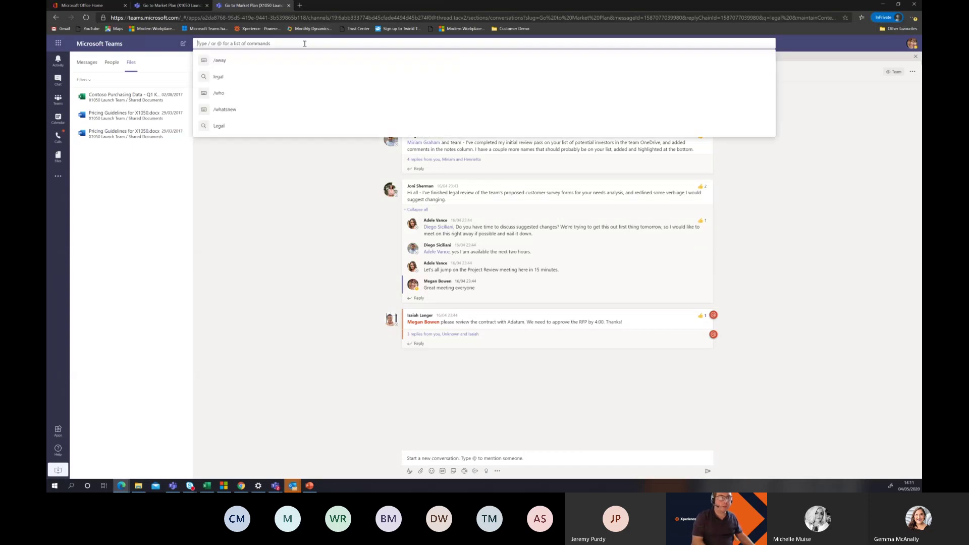
text(/)
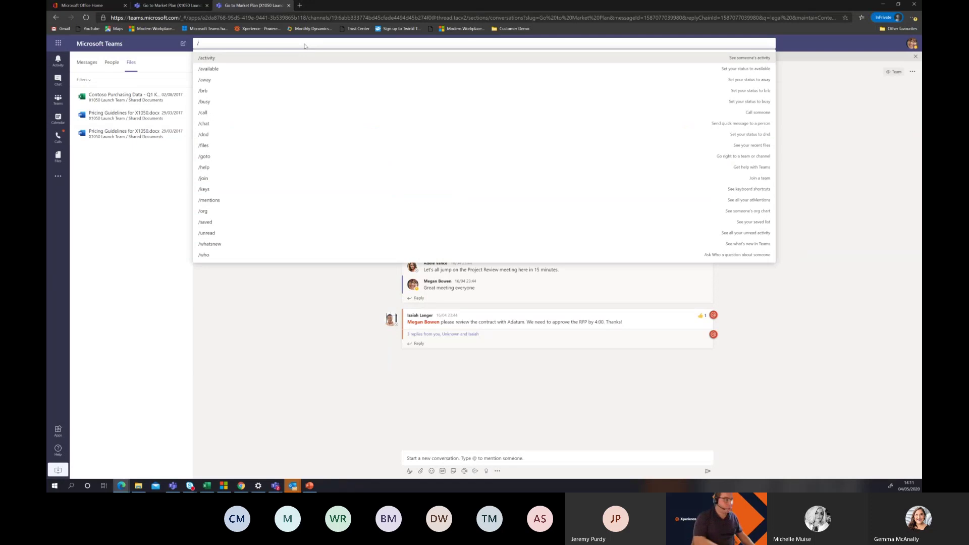
text(whats)
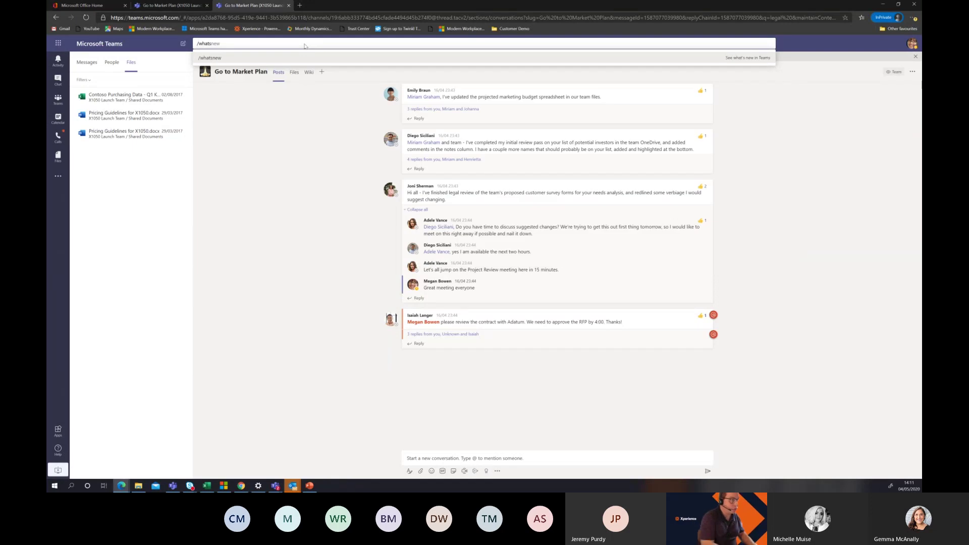
click(208, 60)
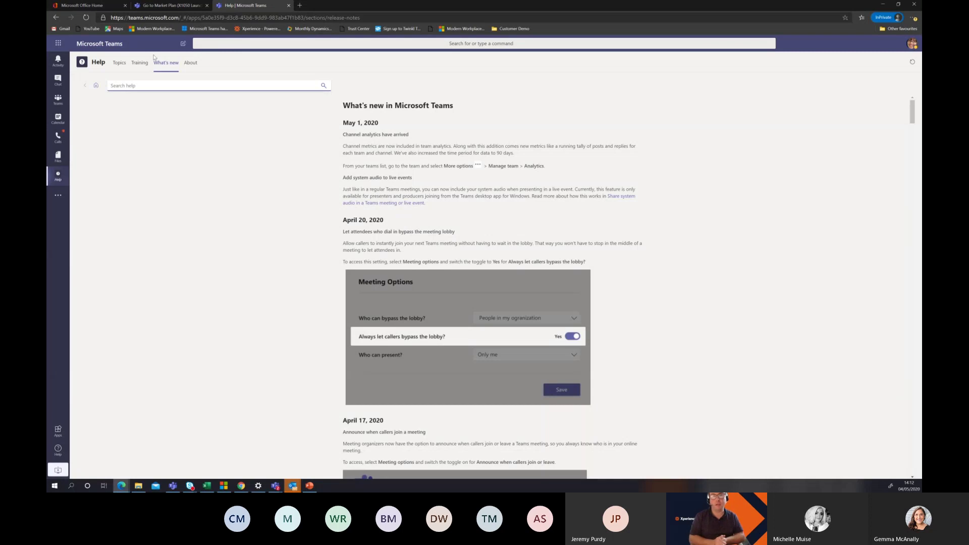
click(246, 44)
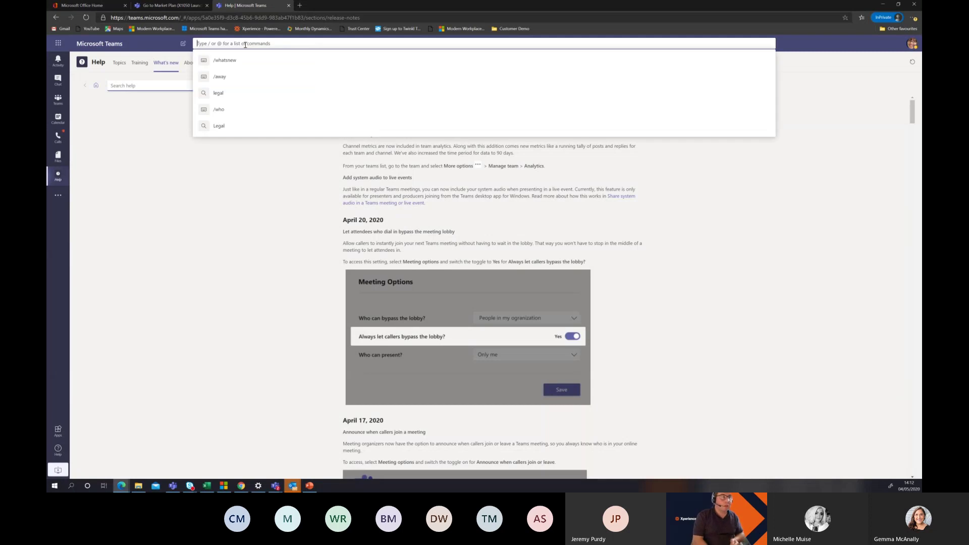
text(/)
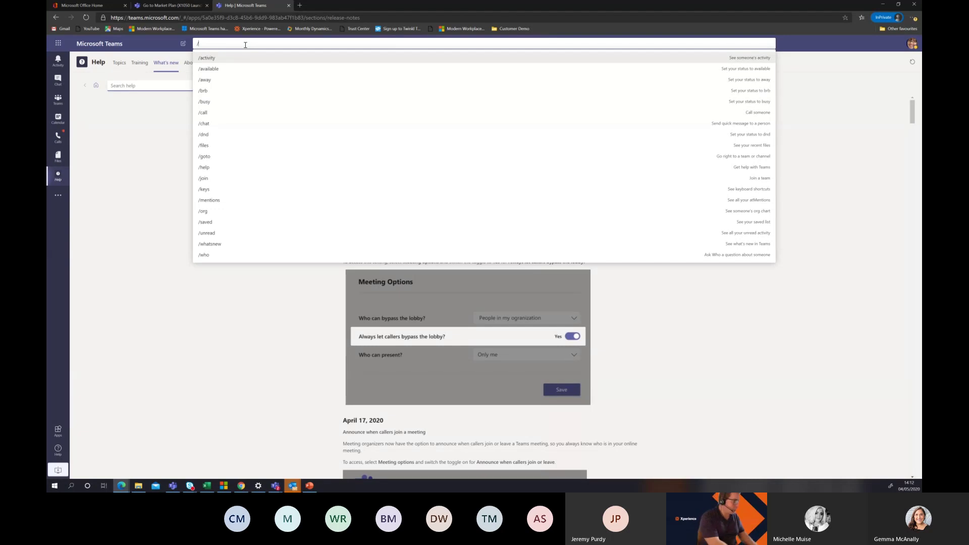
text(who)
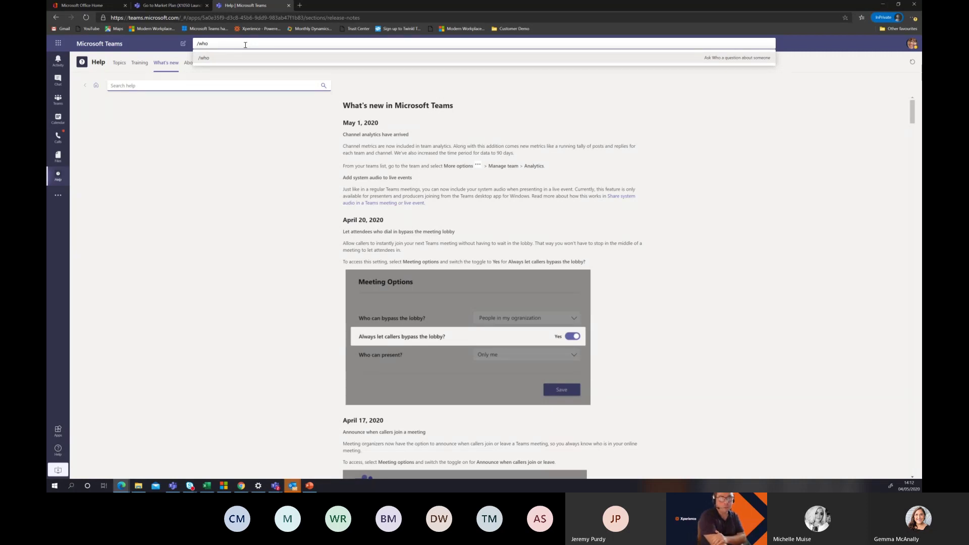
key(Return)
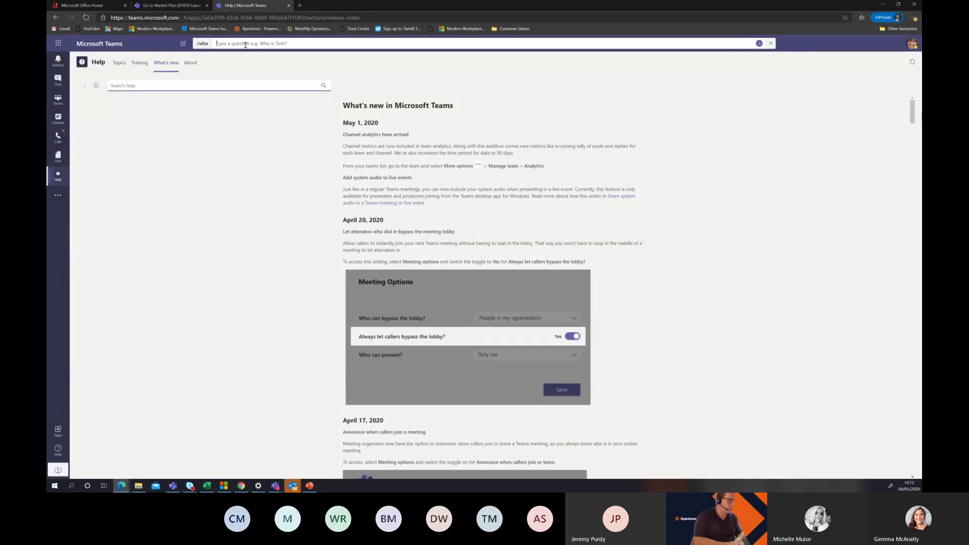
text(wh)
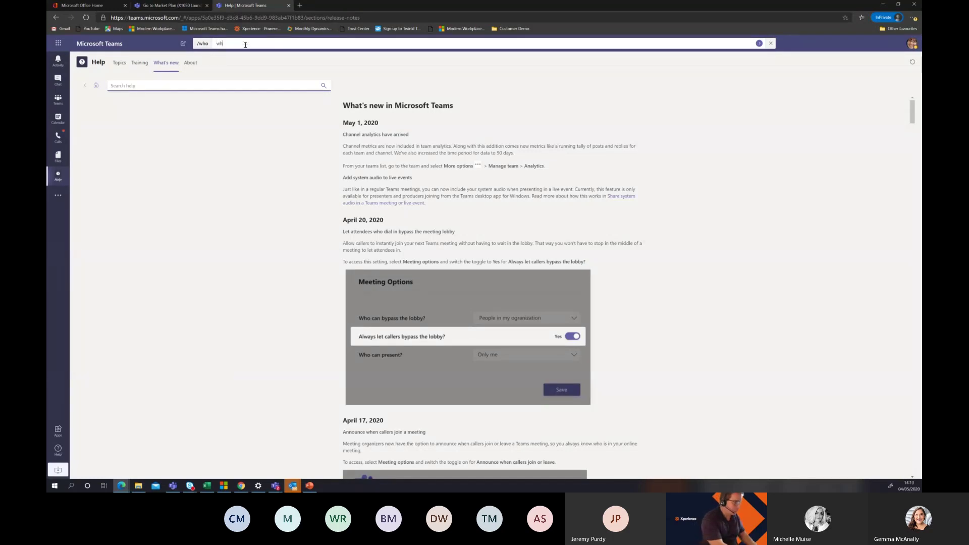
key(BackSpace)
key(BackSpace)
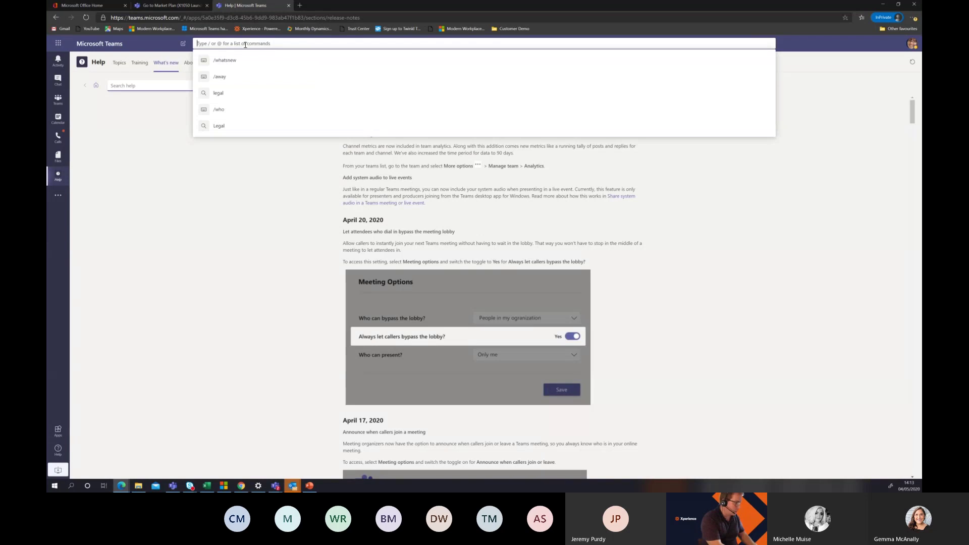
Run the /who command with a question asking who a colleague is, entering the colleague's first name.
text(/wjo)
key(BackSpace)
text(ho)
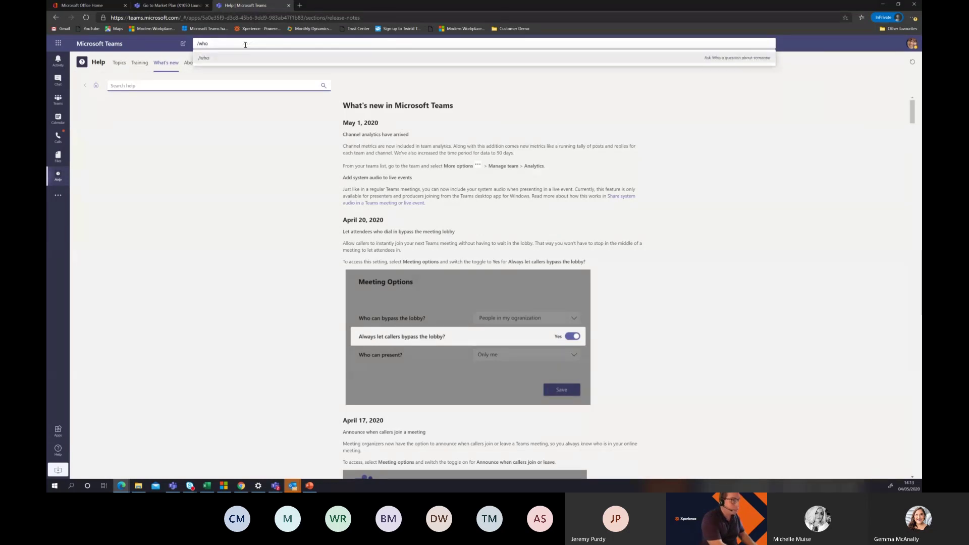
key(Return)
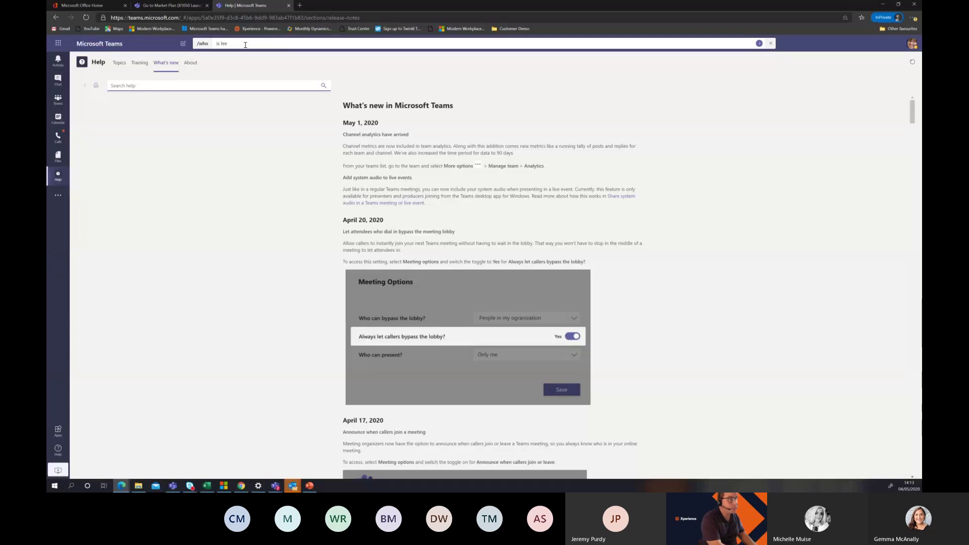
key(Return)
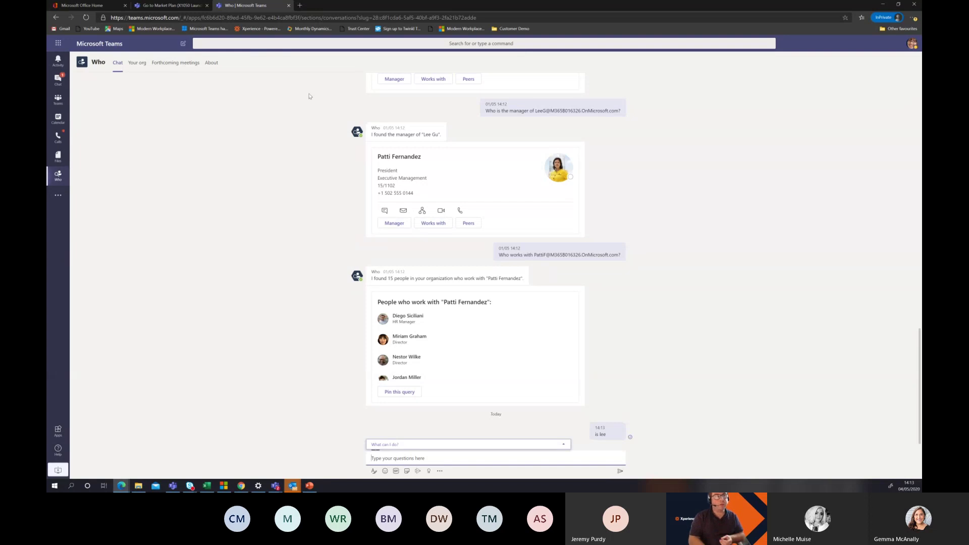
mouse_move(104, 57)
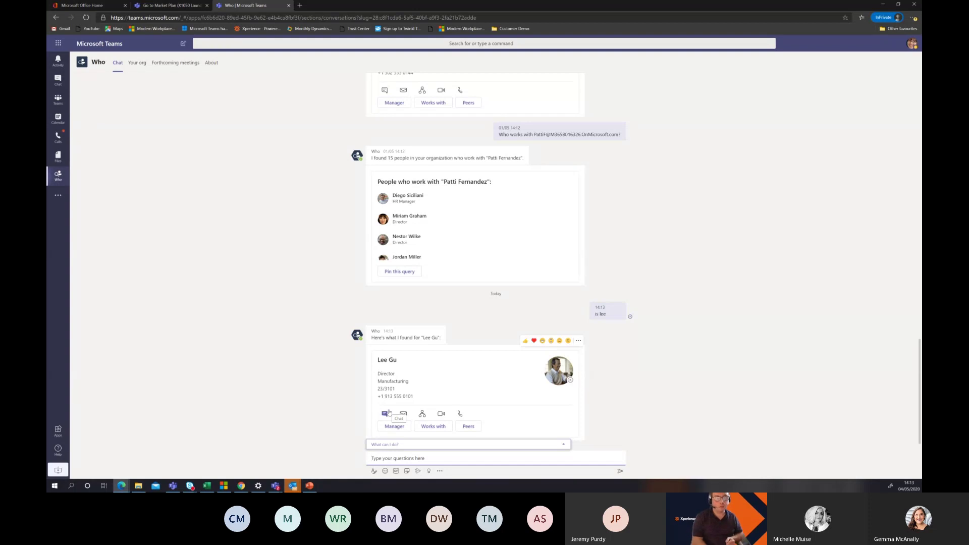
From the colleague's profile card, look up their manager and the people who work with that manager.
scroll(384, 422, up, 1)
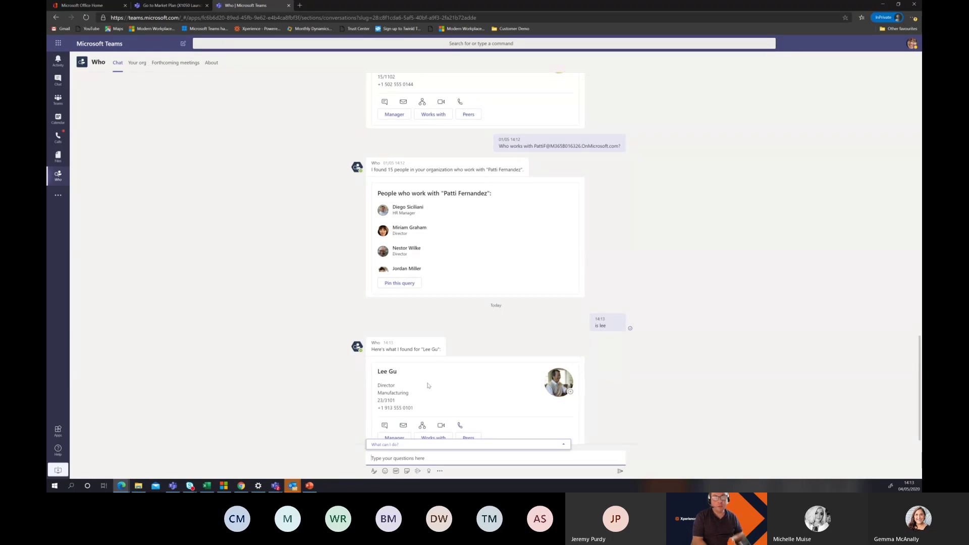
scroll(427, 386, down, 1)
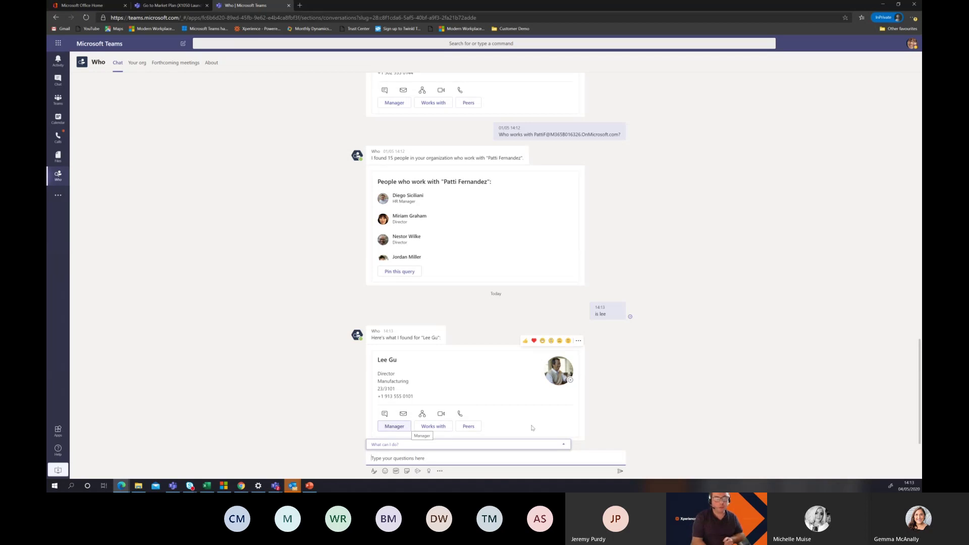
click(396, 427)
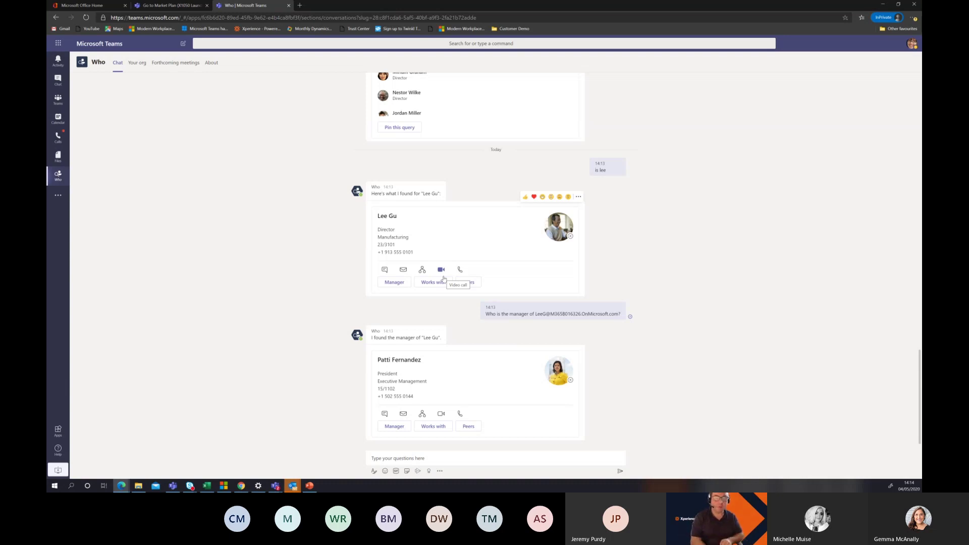
click(437, 429)
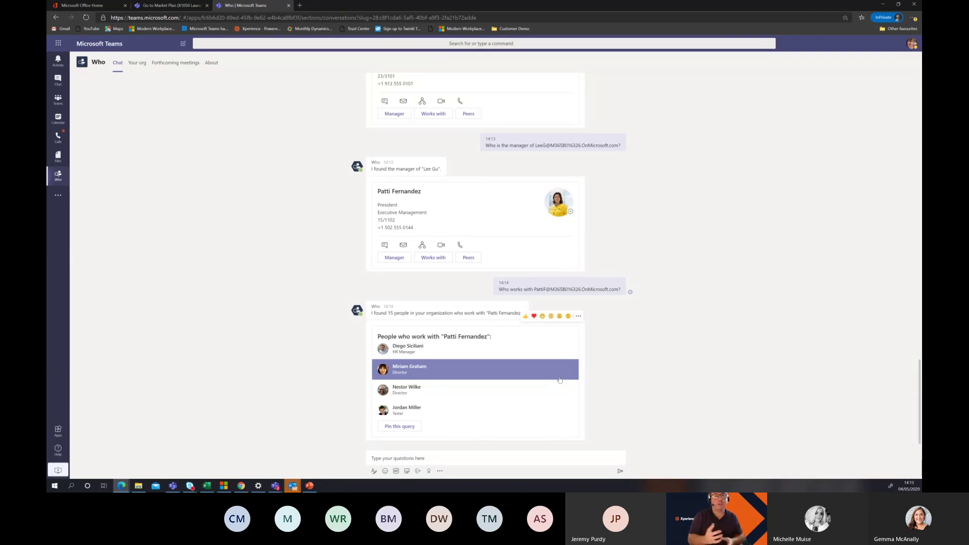
Set the account's presence status to Available from the profile options.
click(912, 45)
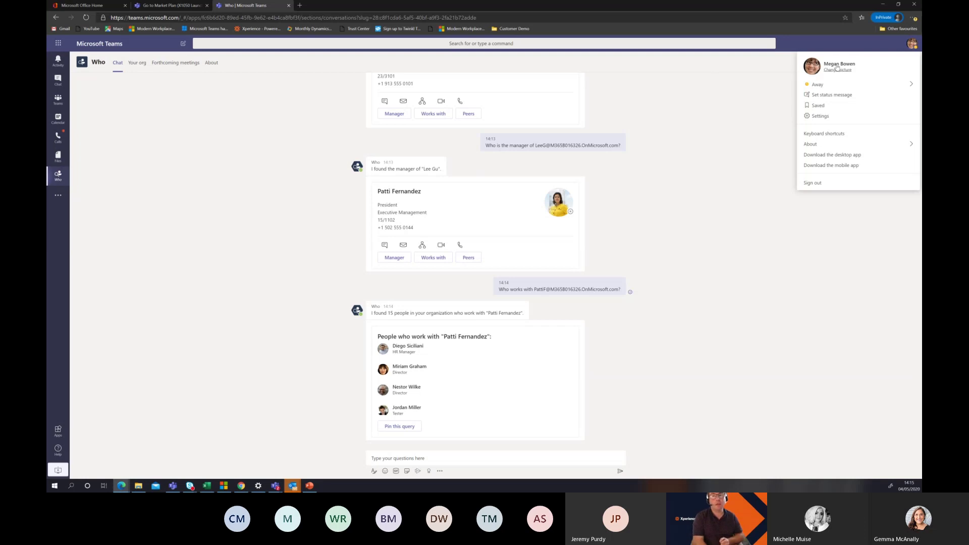
mouse_move(822, 85)
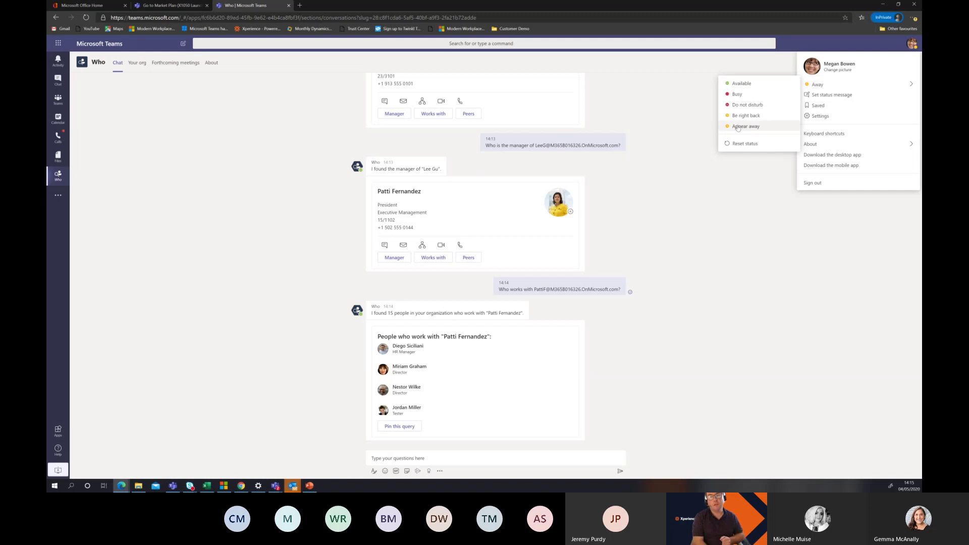
click(738, 84)
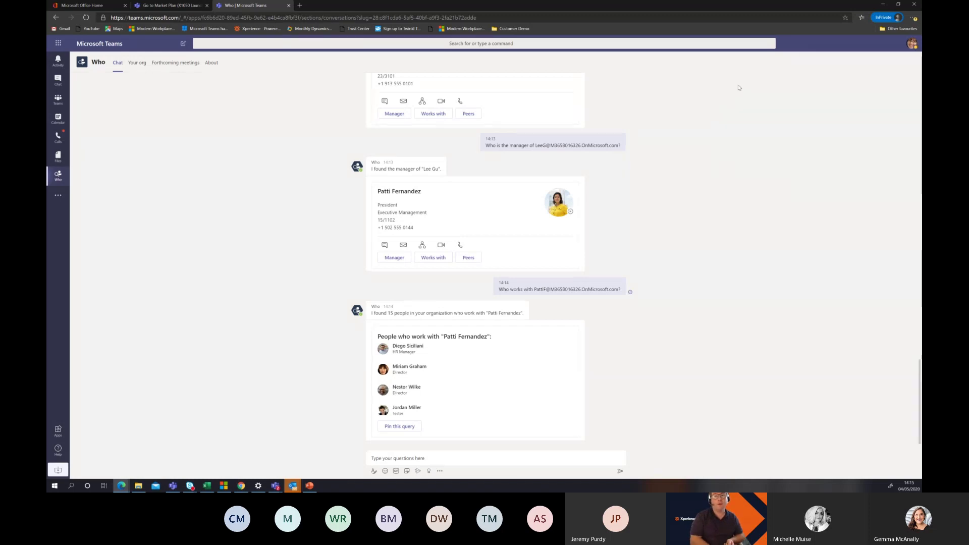
Write the status message "Sorry I am busy please reach out" followed by a colleague's mention shortened to the first name.
click(912, 44)
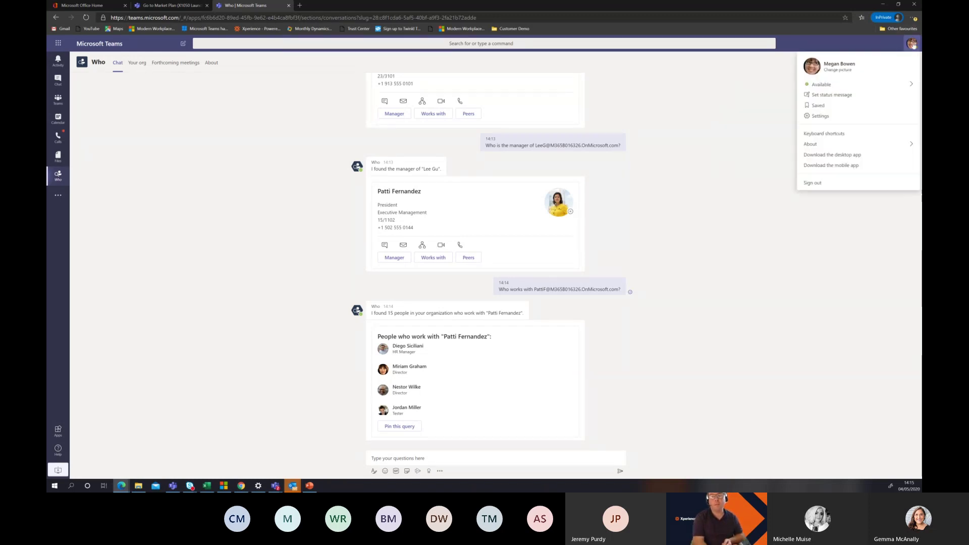
click(834, 96)
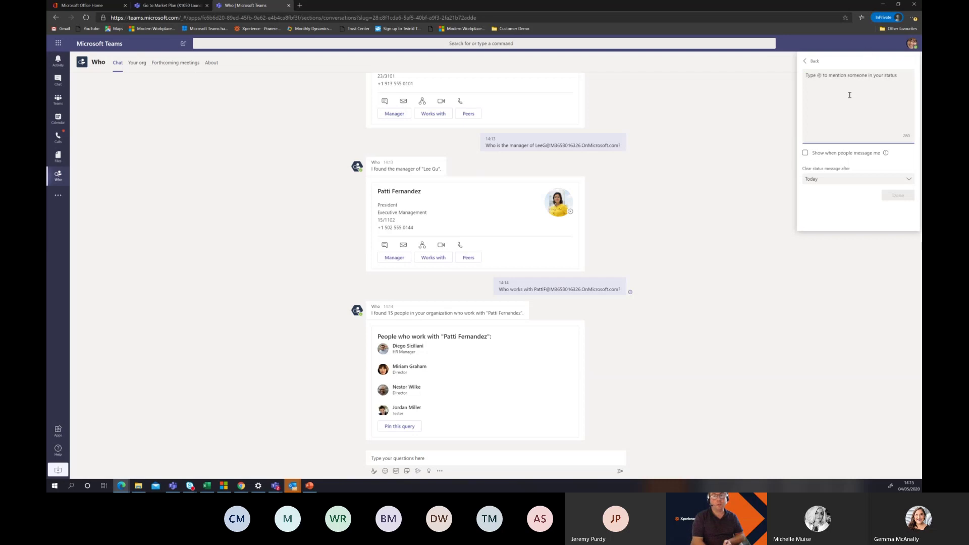
text(So)
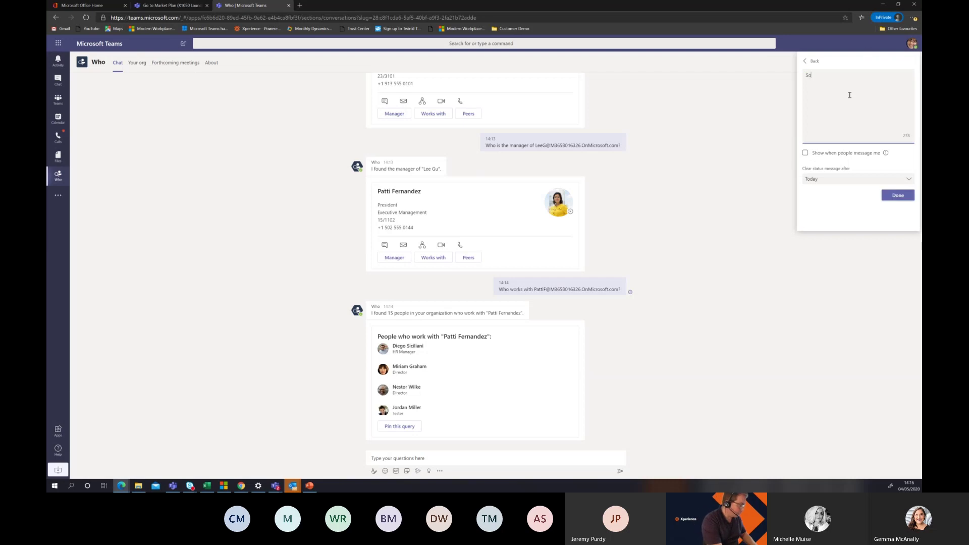
text(rry I am bus)
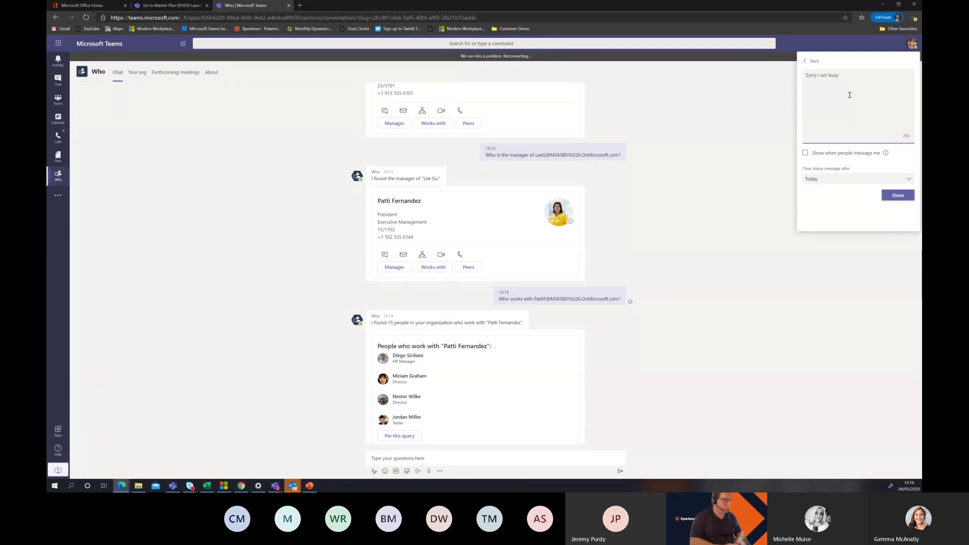
text(y please)
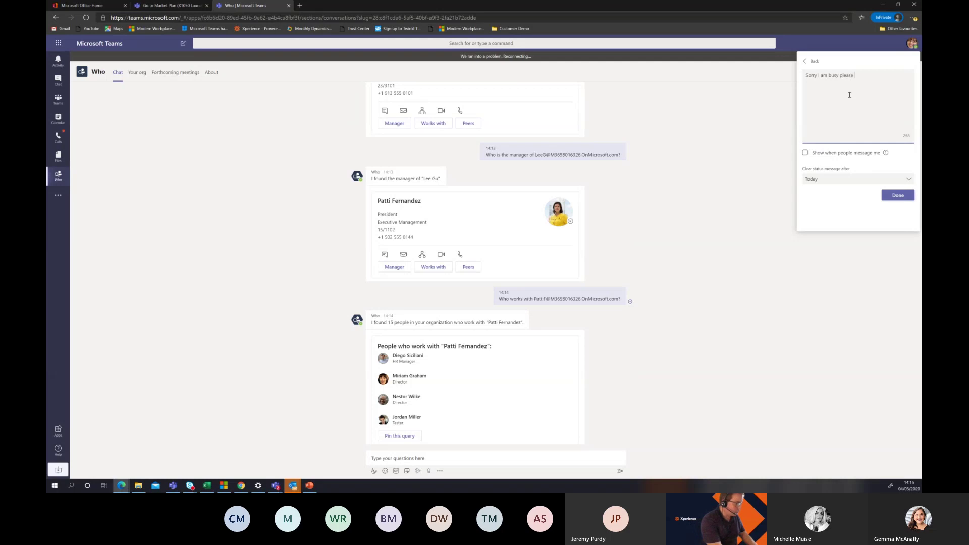
text( reach out)
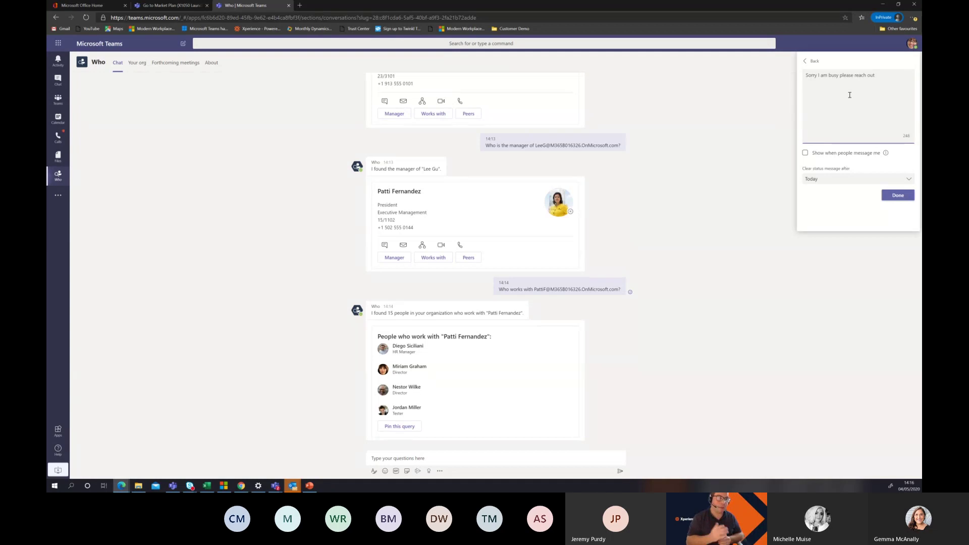
text(@)
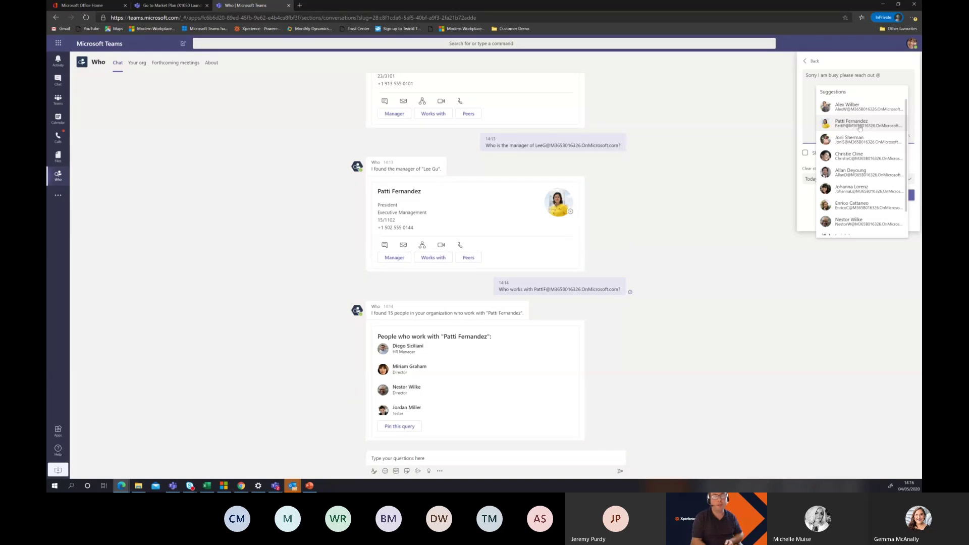
click(859, 126)
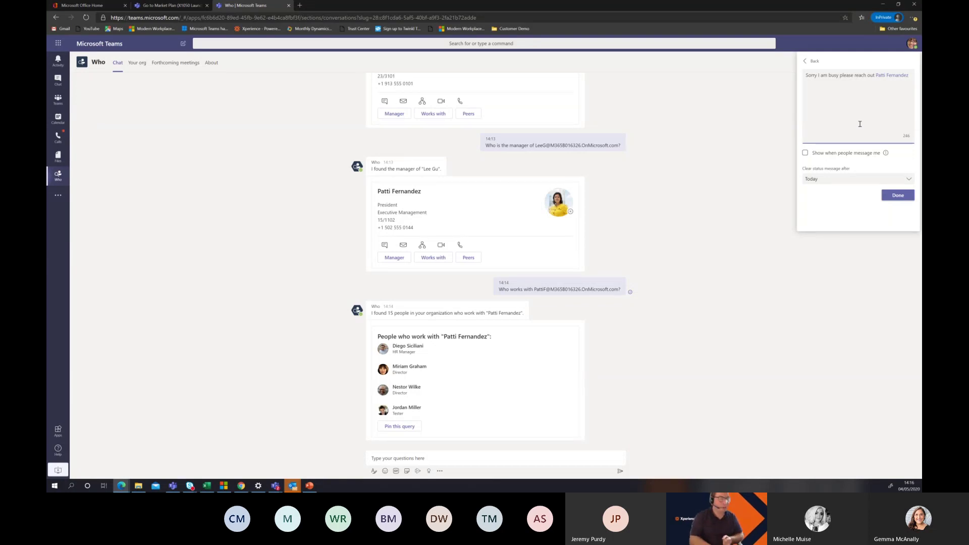
key(BackSpace)
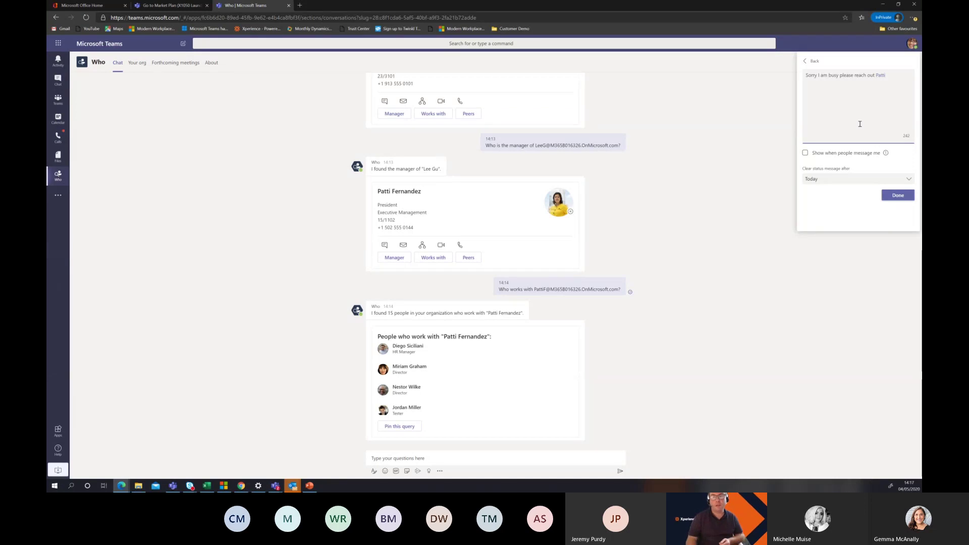
Show the status message when people message, set it to clear after 1 Hour, and save it.
click(805, 153)
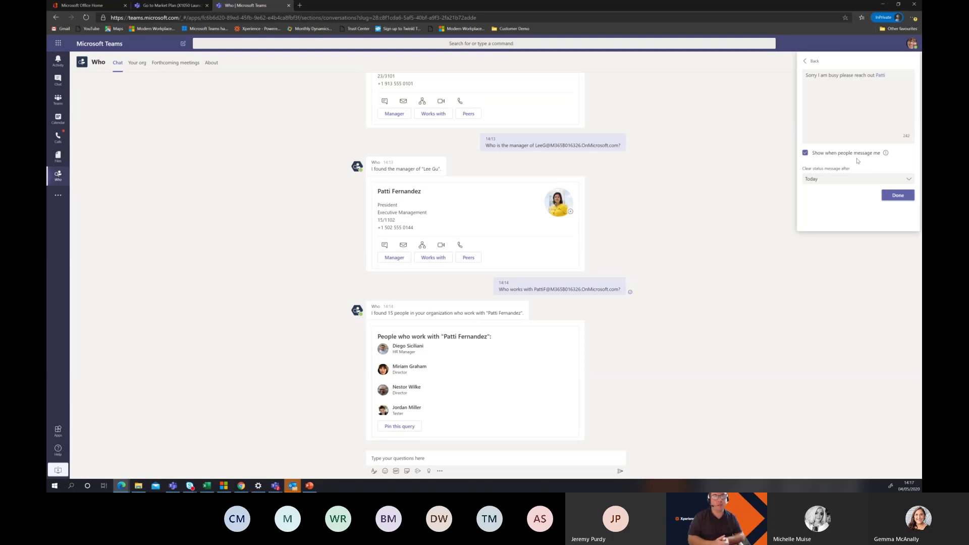
click(822, 183)
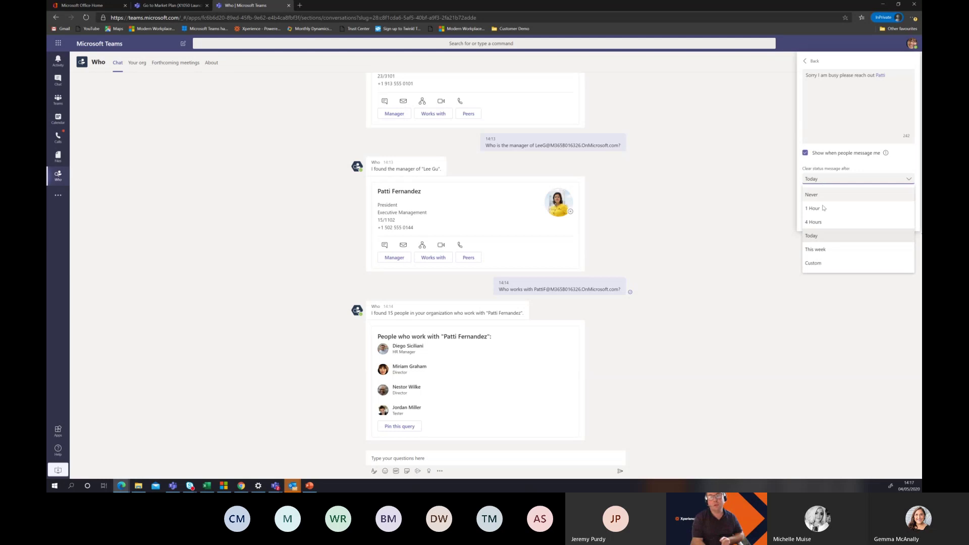
click(881, 208)
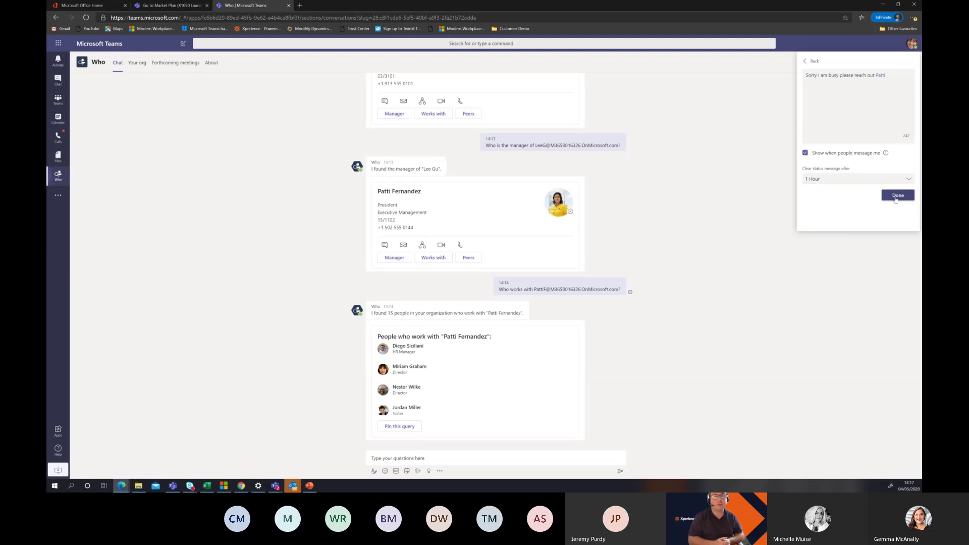
click(896, 199)
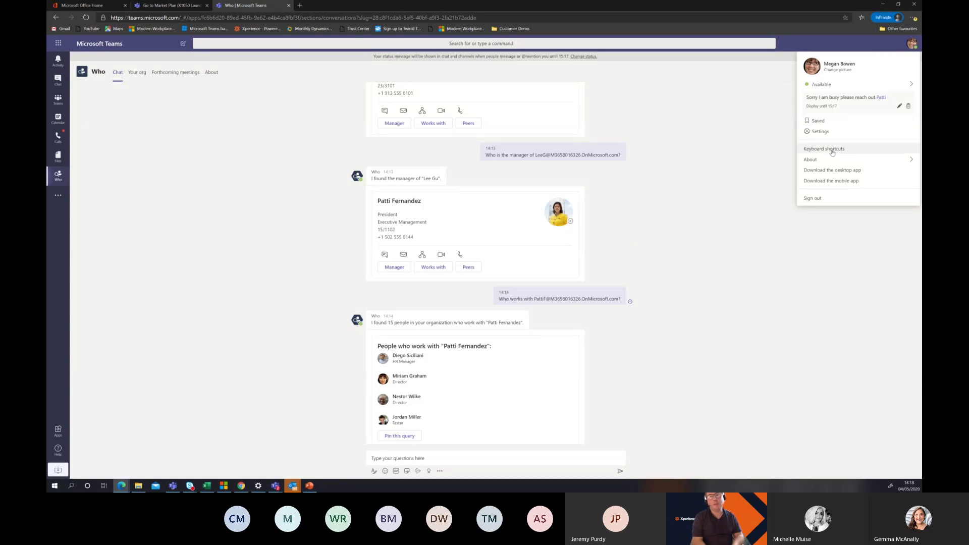
Review the General, Privacy, Notifications and Calls settings, including the notification choices for personal mentions, and close the settings.
mouse_move(819, 161)
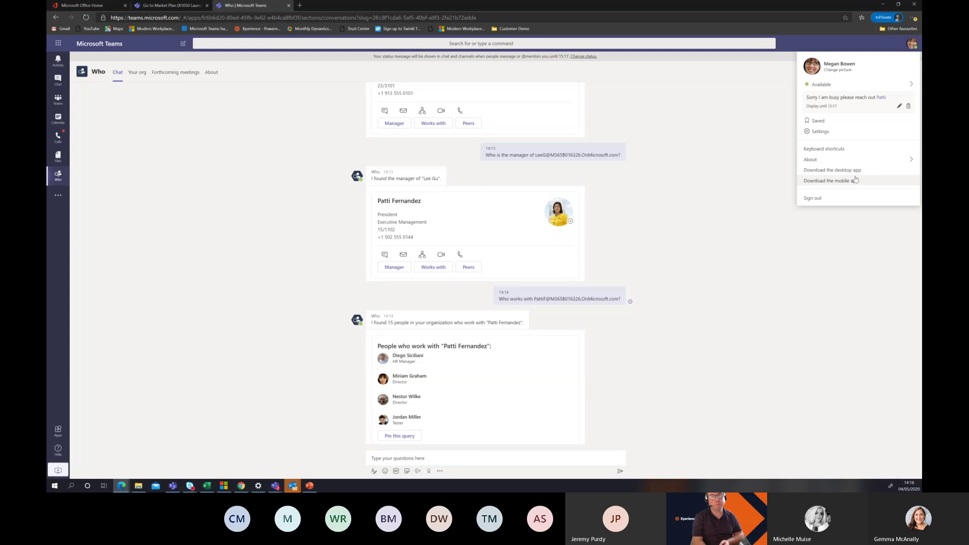
click(825, 132)
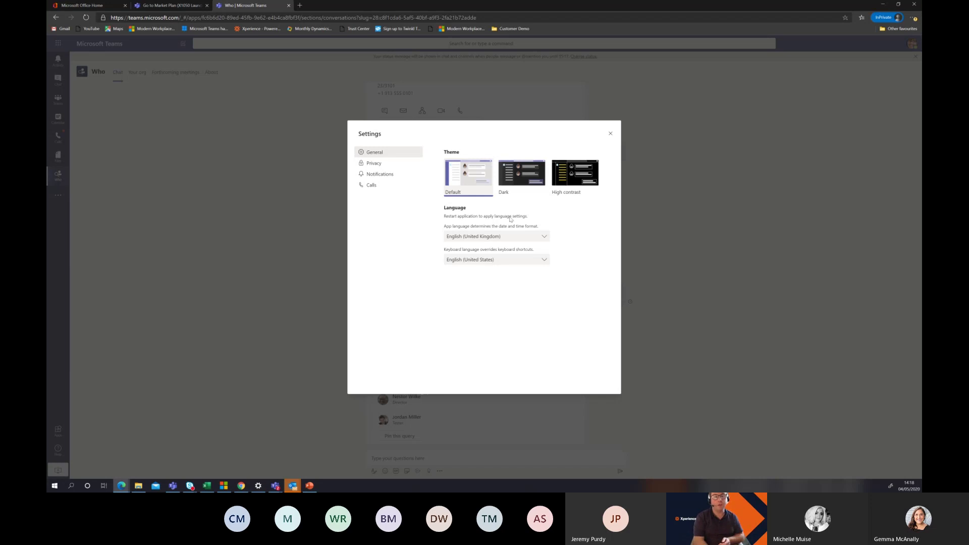
click(379, 164)
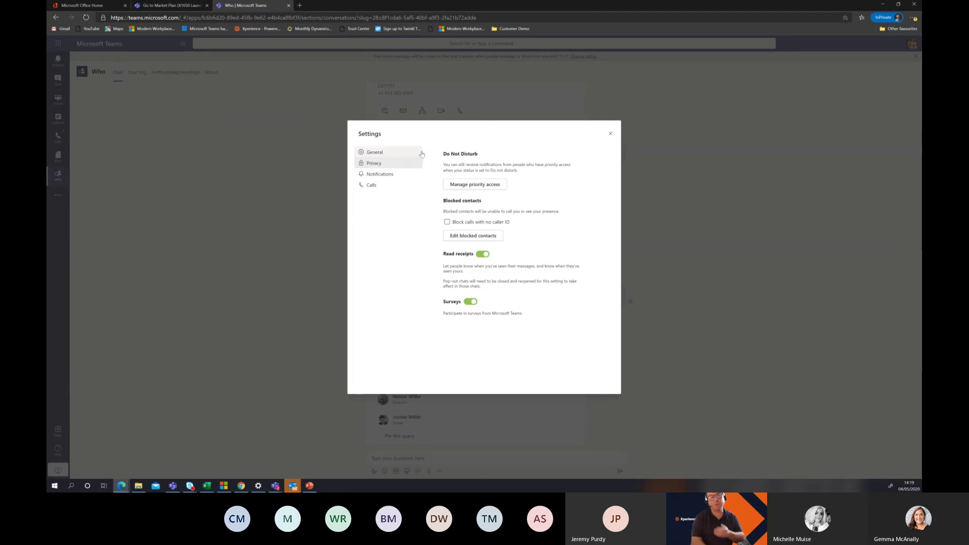
click(380, 174)
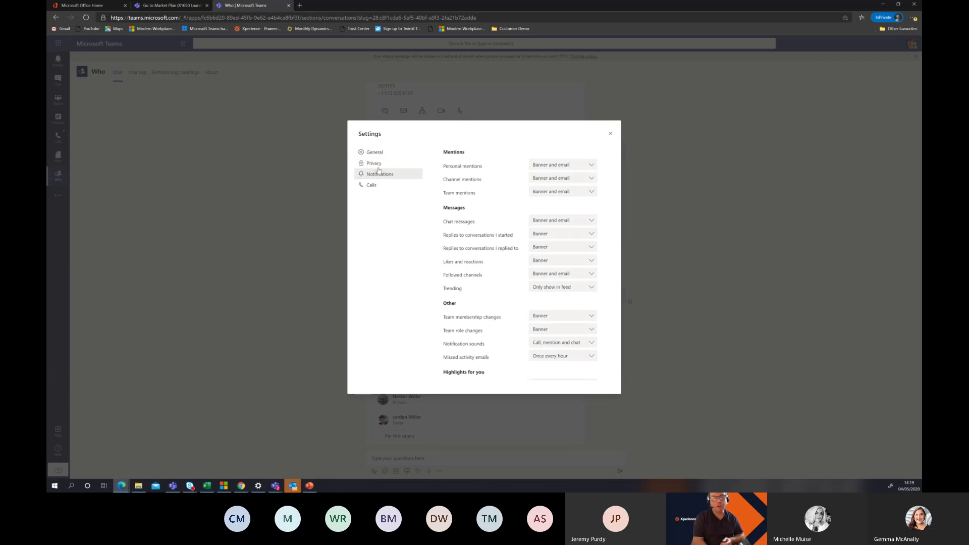
click(373, 164)
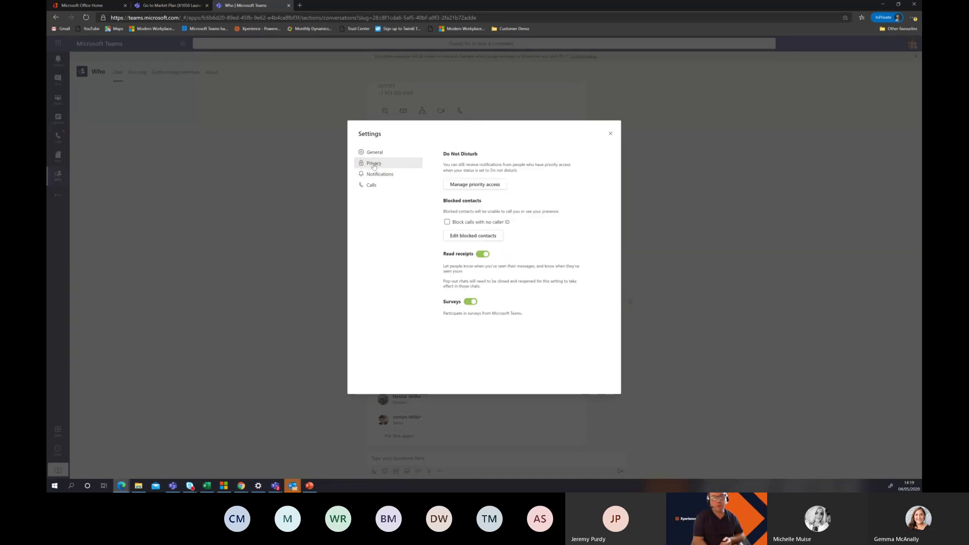
click(387, 177)
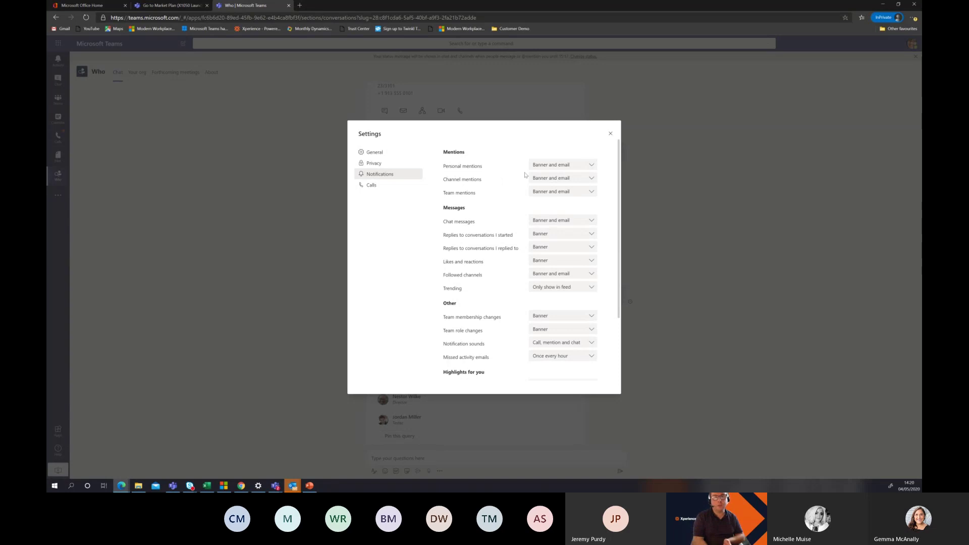
click(560, 165)
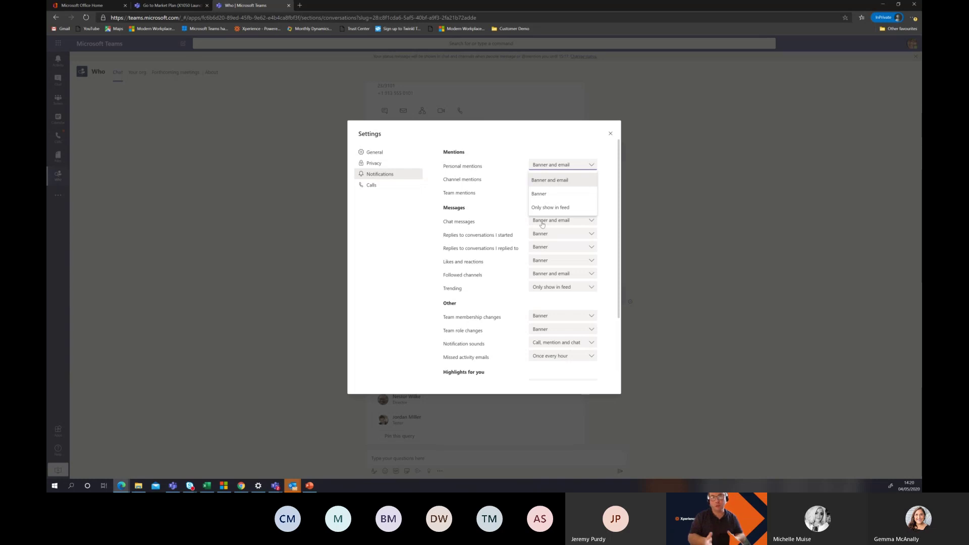
click(376, 189)
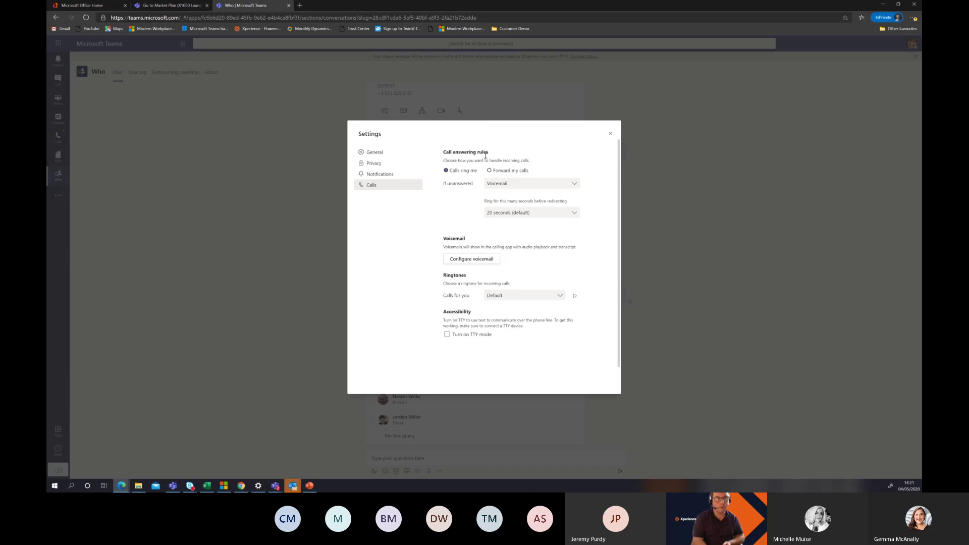
click(611, 134)
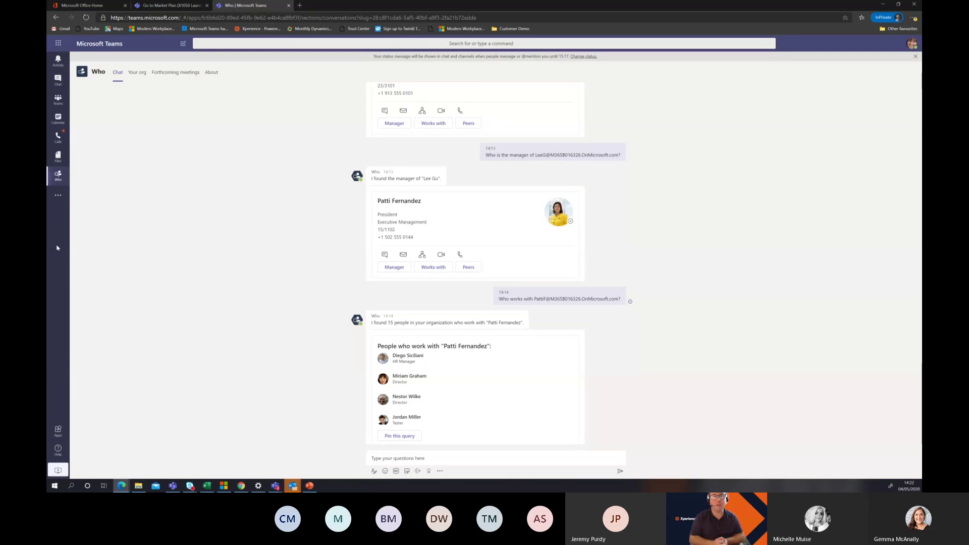
Open the Dynamics 365 app from the additional apps and pin it to the app bar.
click(59, 197)
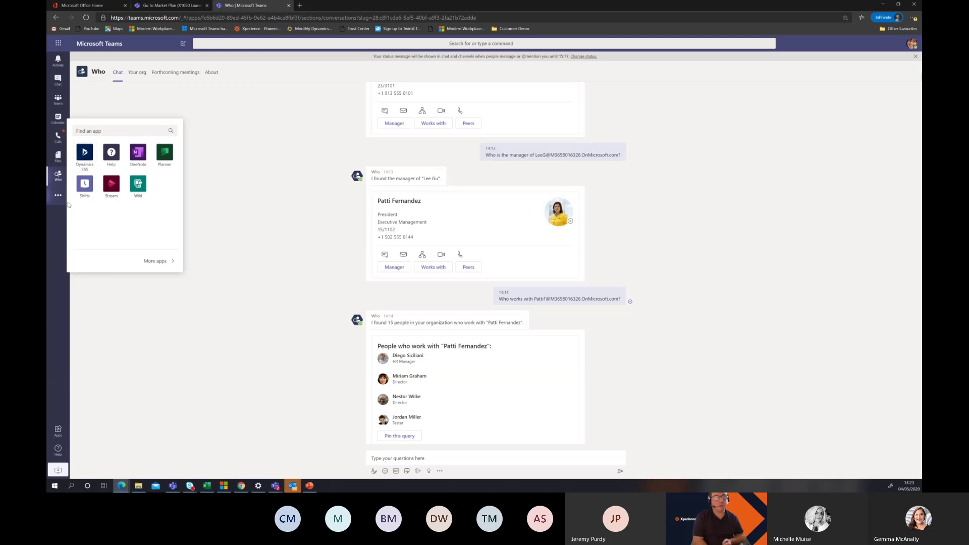
click(86, 154)
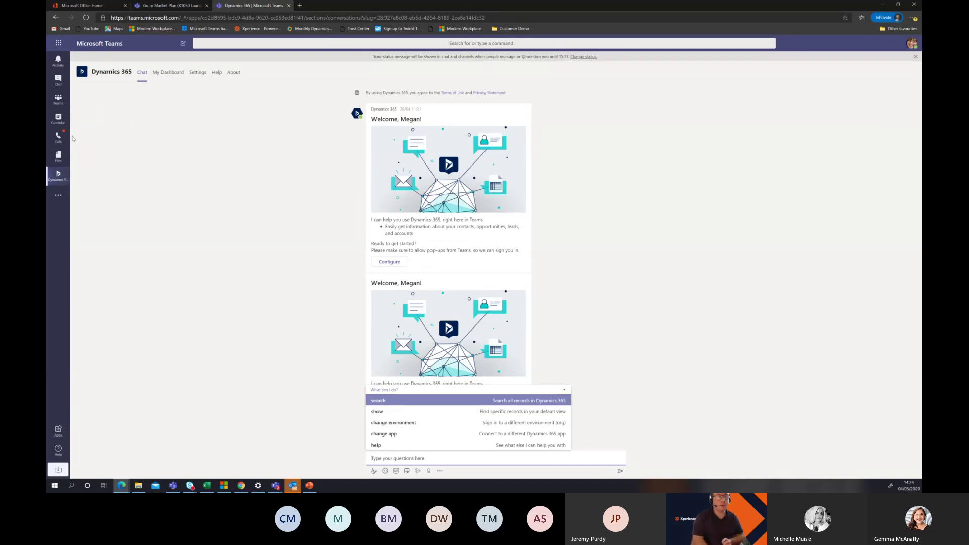
right_click(60, 181)
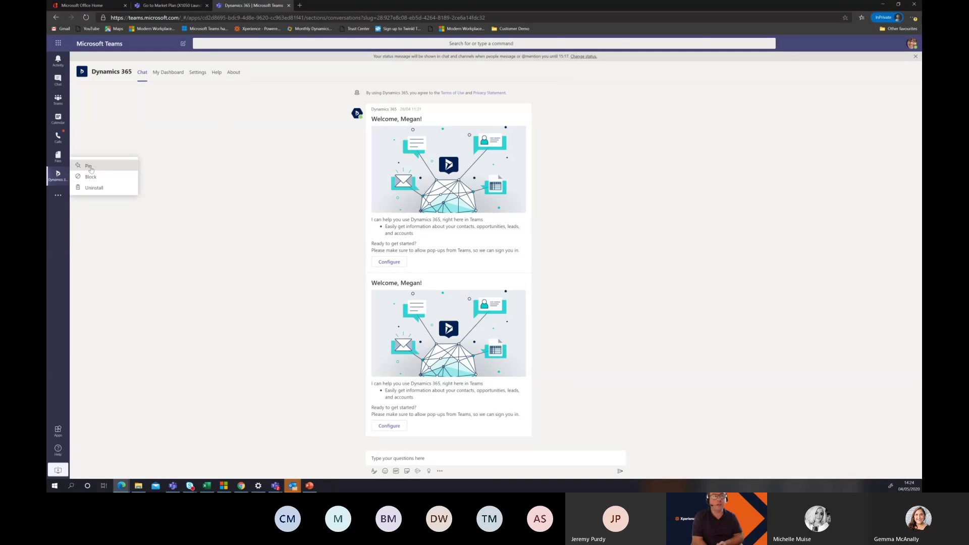
click(90, 169)
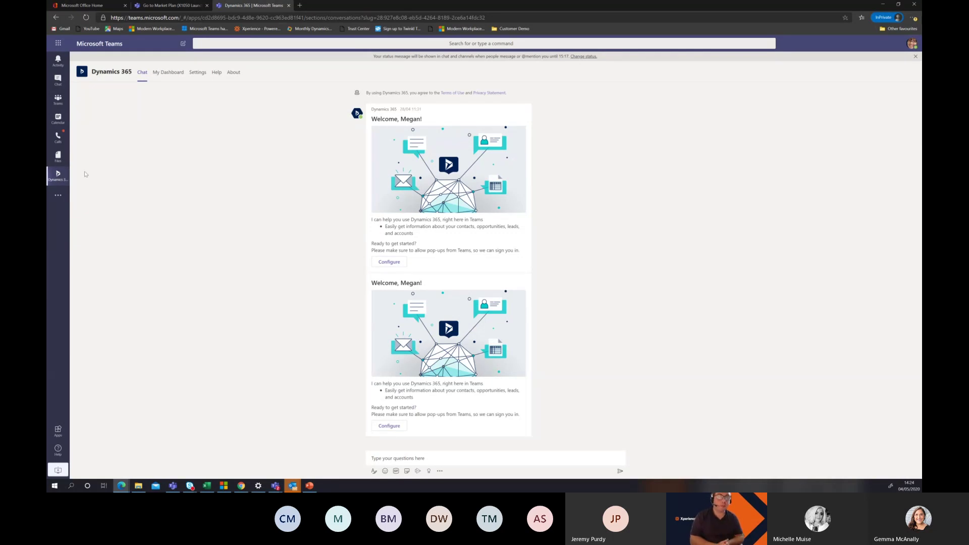
Browse the full catalogue of apps and services available to add to Teams.
click(64, 199)
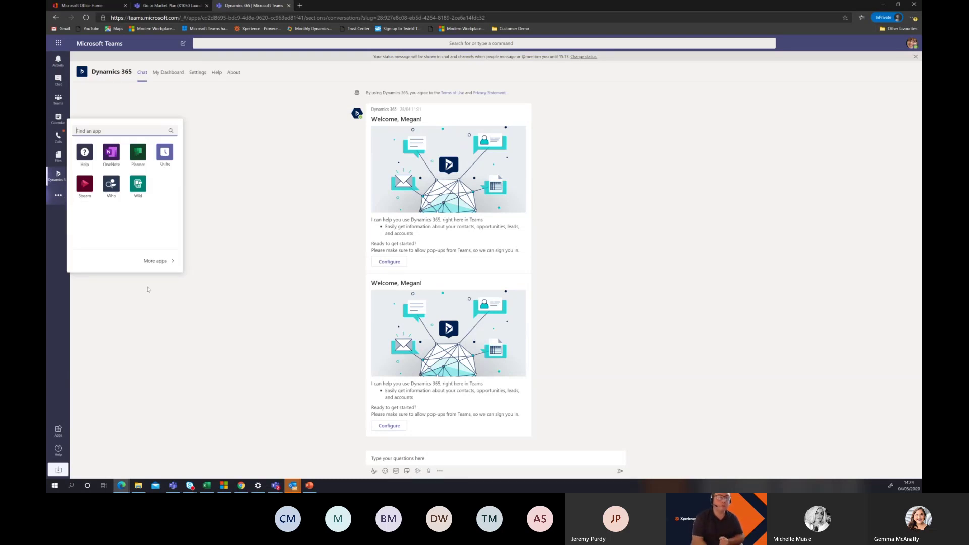
click(161, 261)
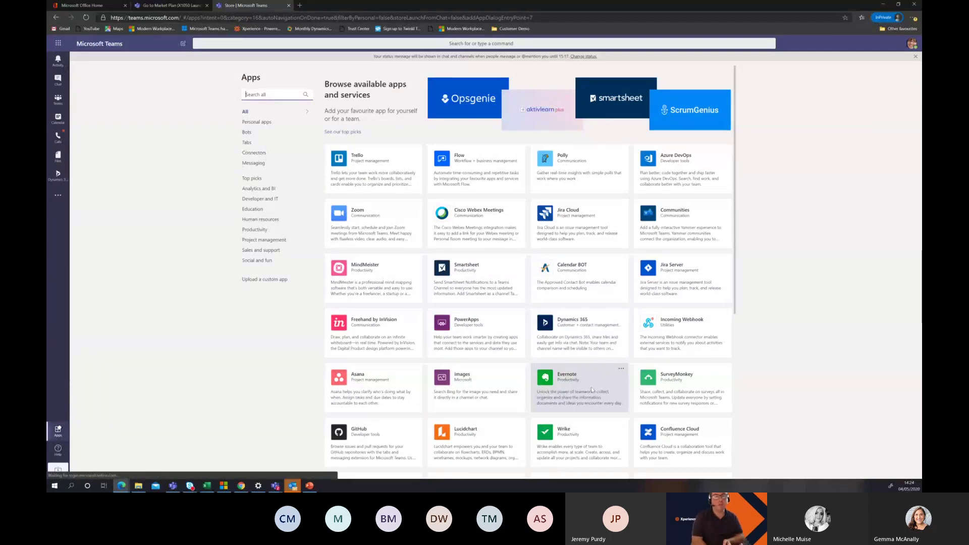
scroll(594, 293, down, 3)
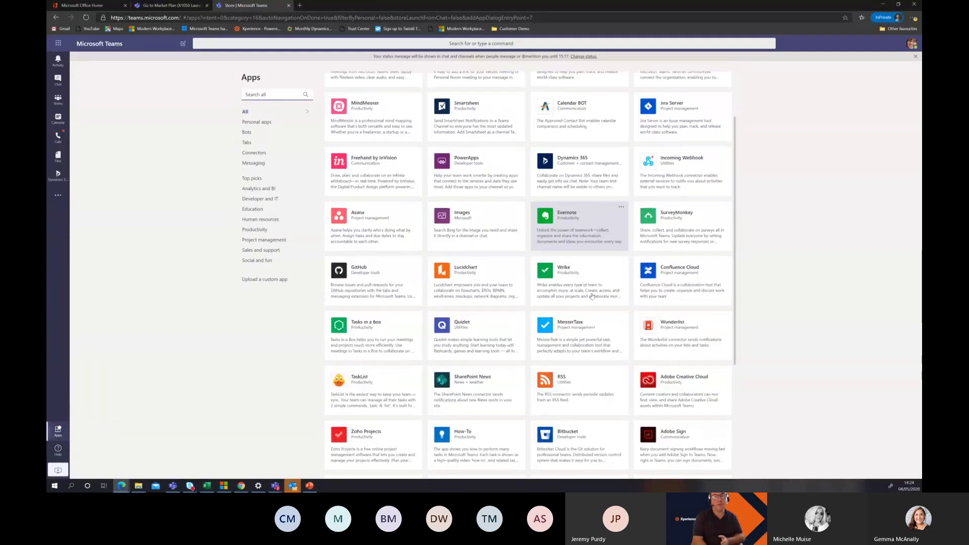
scroll(592, 296, down, 2)
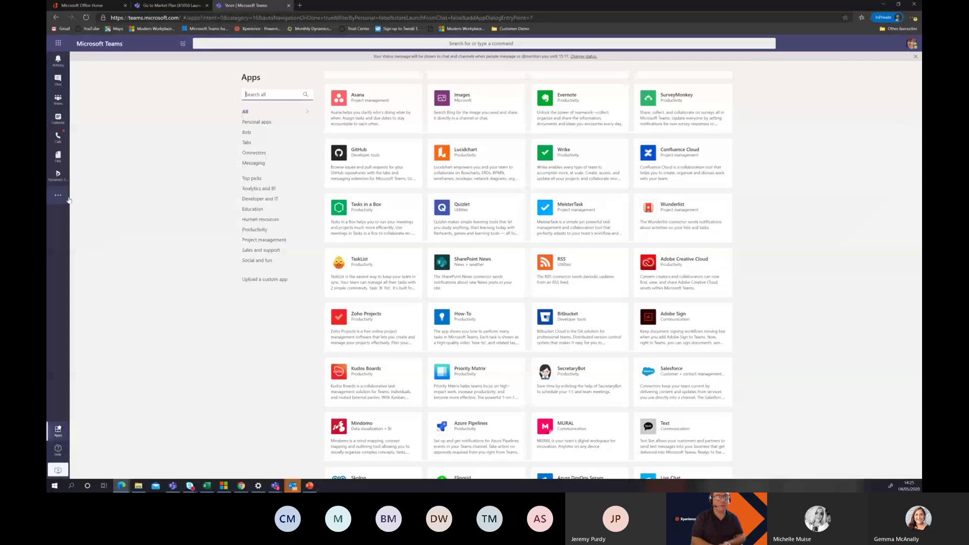
Go to the teams list, expand the Business Development team and open its General channel.
click(57, 101)
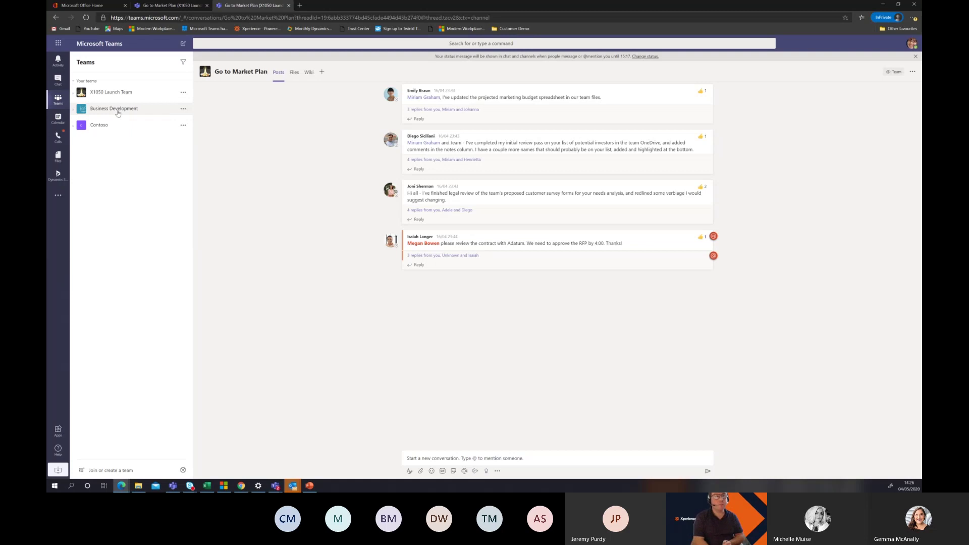
click(117, 112)
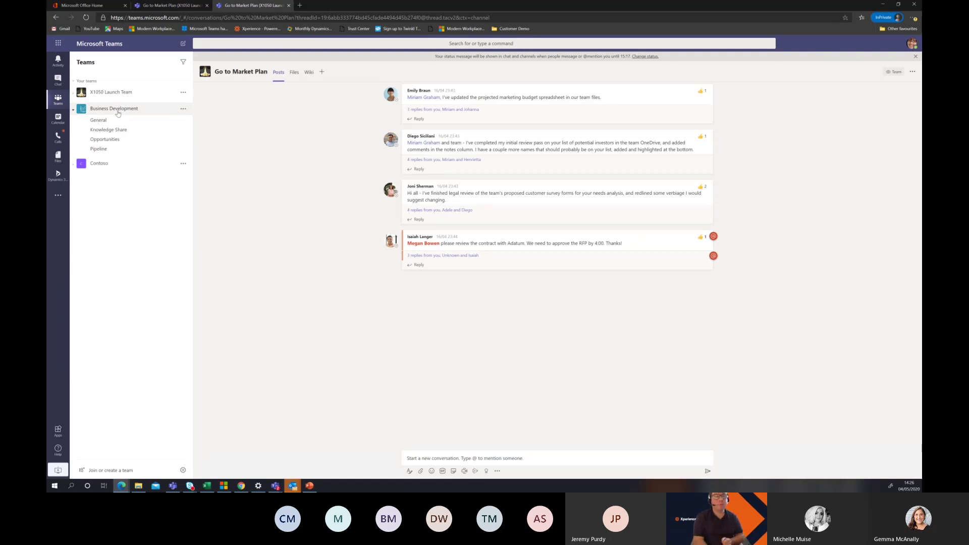
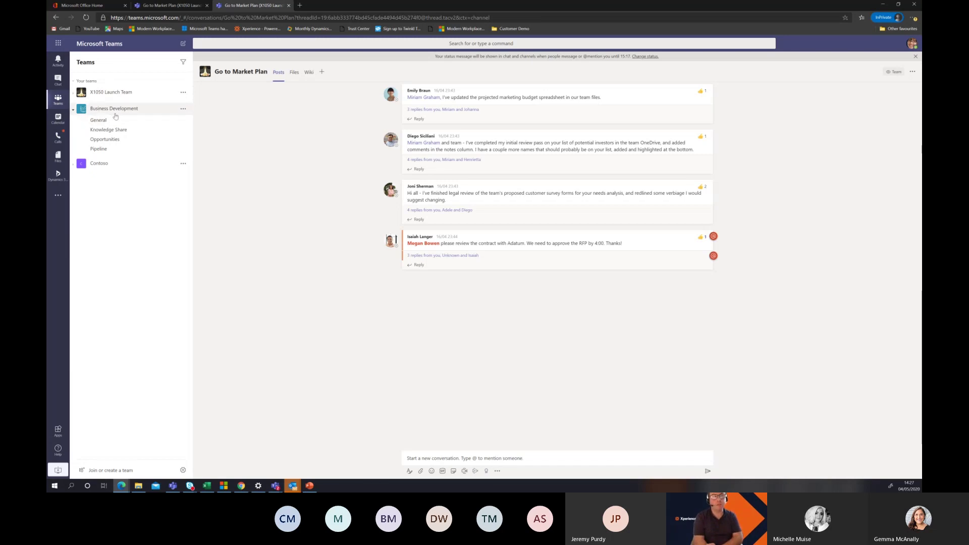
click(104, 121)
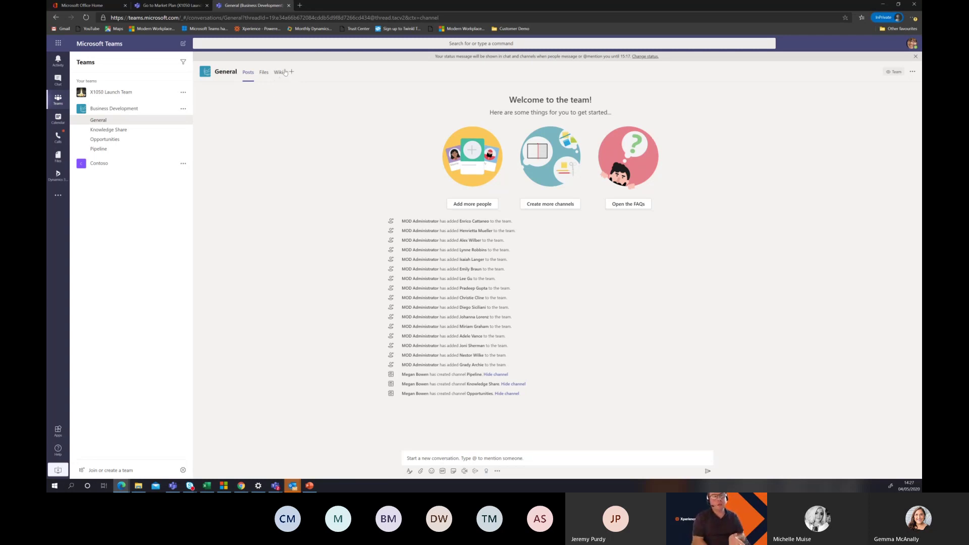
Browse the apps that can be added as tabs to the General channel, and close the selection without adding one.
click(292, 73)
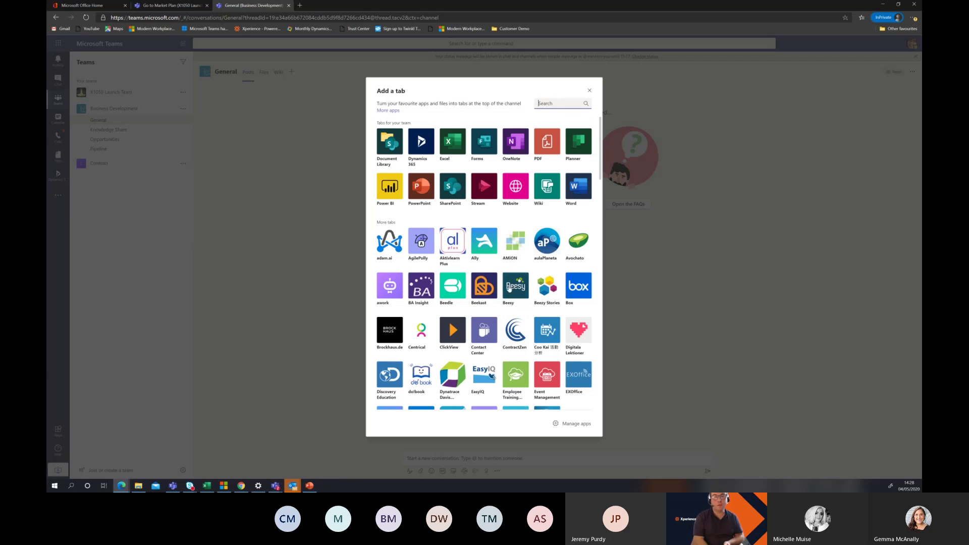
scroll(508, 283, down, 1)
scroll(509, 283, down, 3)
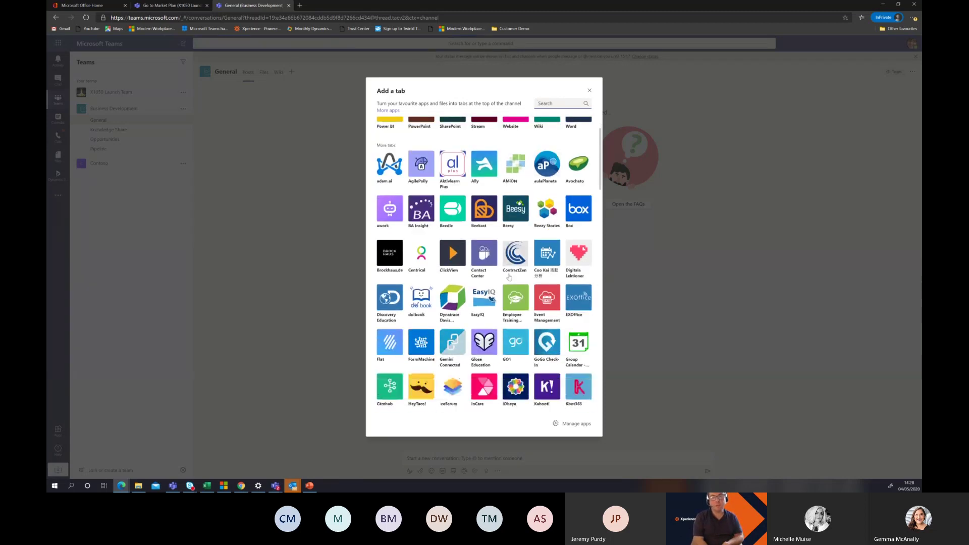
scroll(508, 276, down, 2)
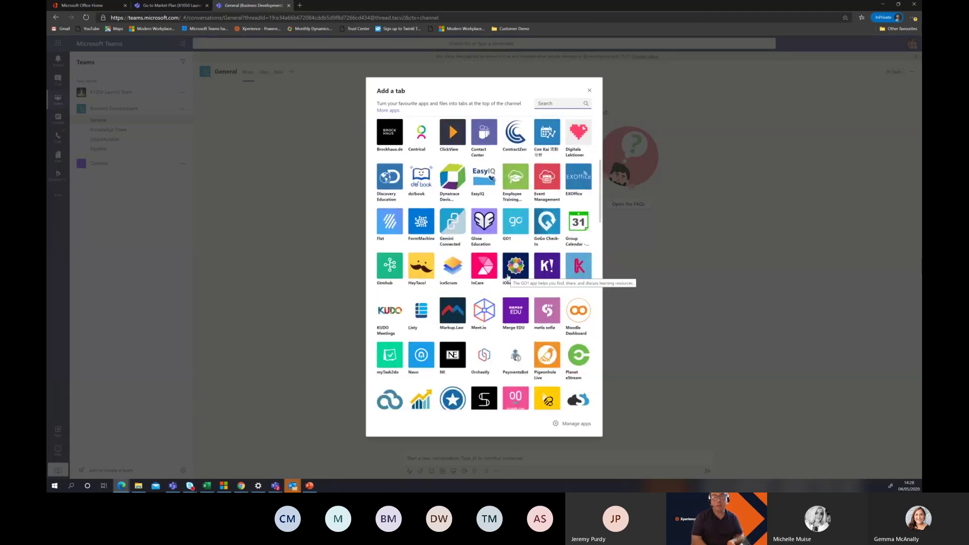
scroll(515, 223, up, 5)
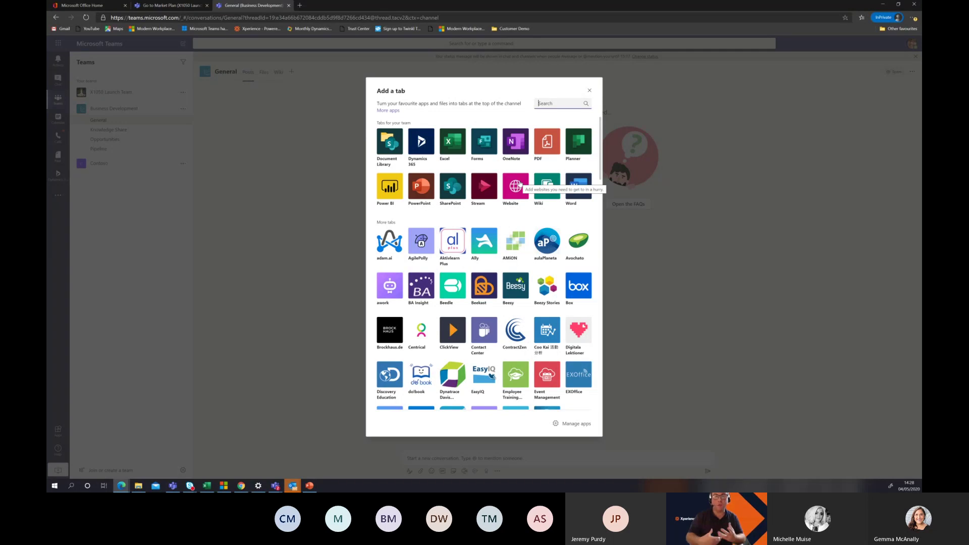
click(589, 92)
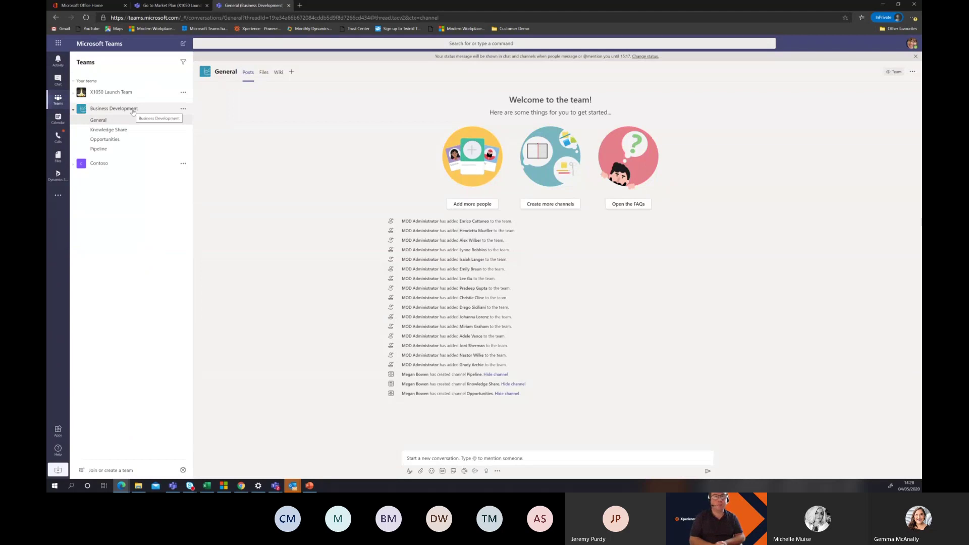
Open management of the Business Development team and review its owners, members, role choices and pending requests.
click(183, 110)
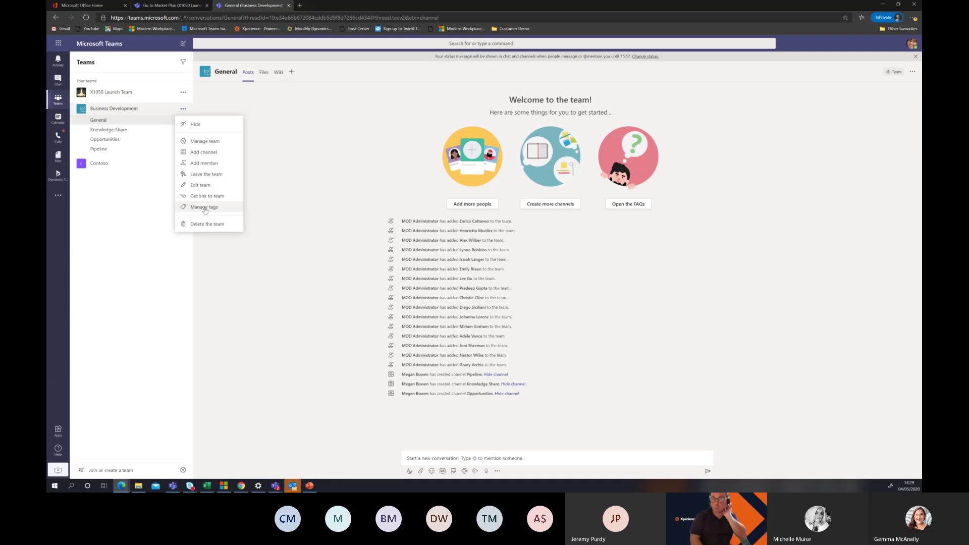
click(220, 143)
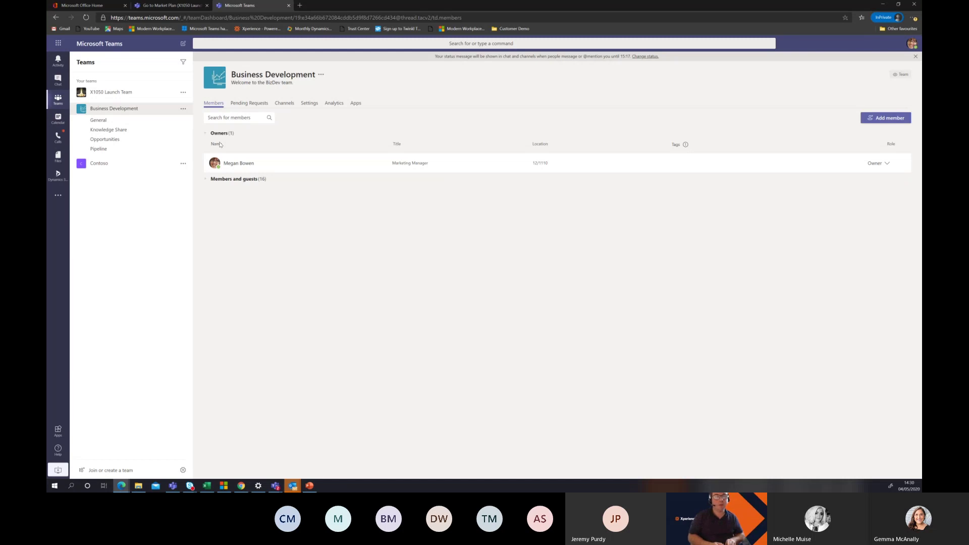
mouse_move(247, 163)
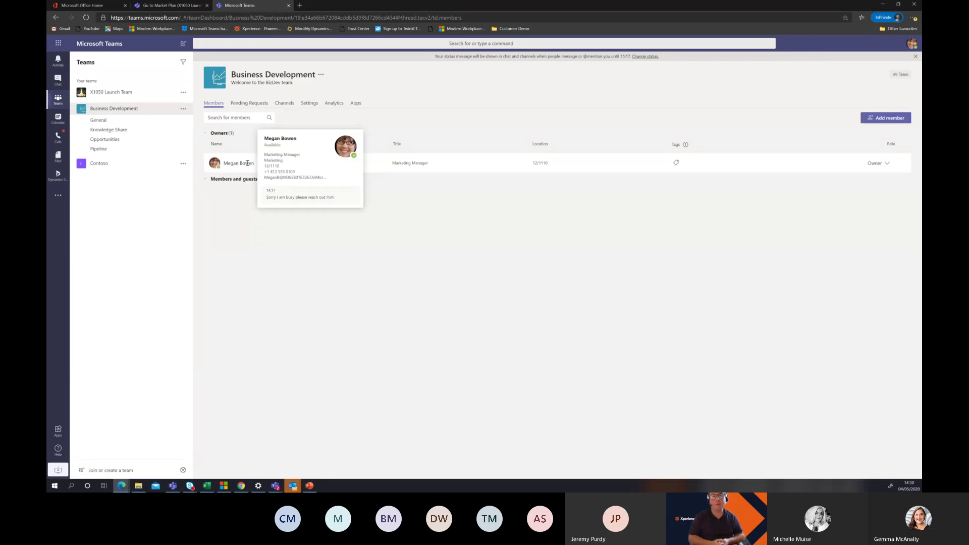
click(229, 182)
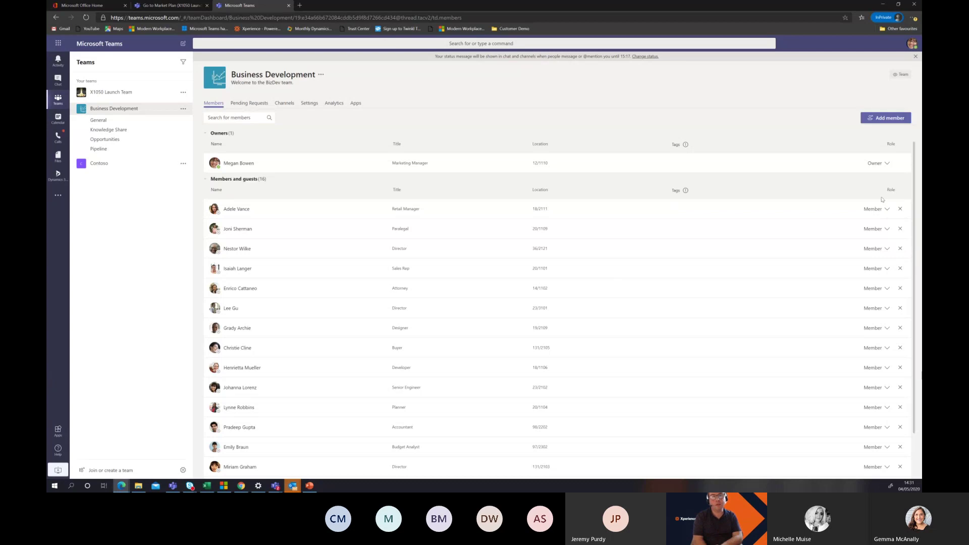
click(881, 216)
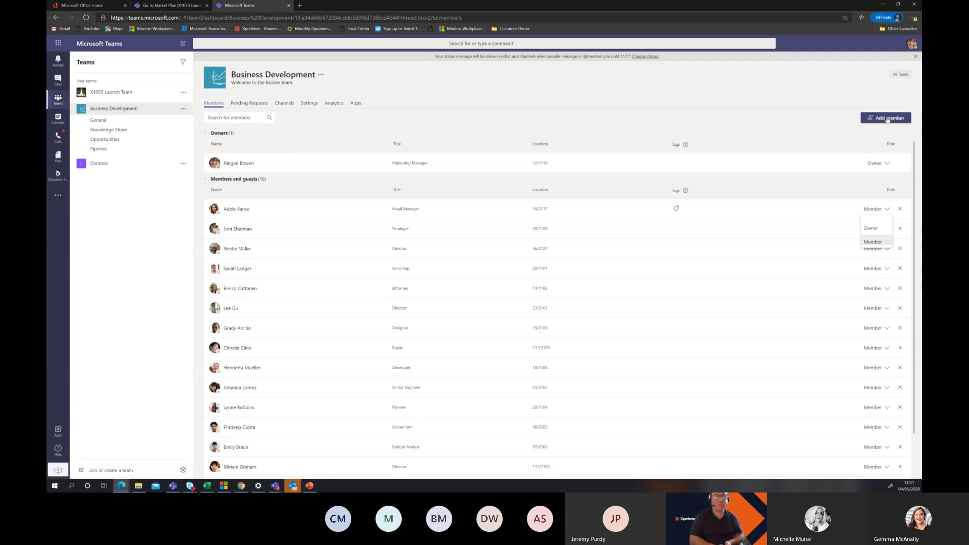
click(249, 104)
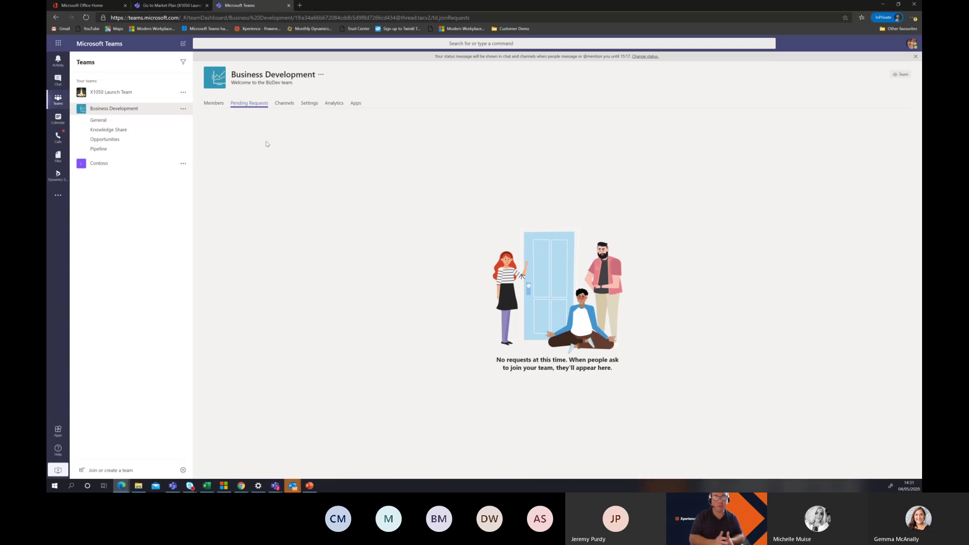
Review the team's channels and try to show Knowledge Share for members, cancelling the confirmation.
click(293, 105)
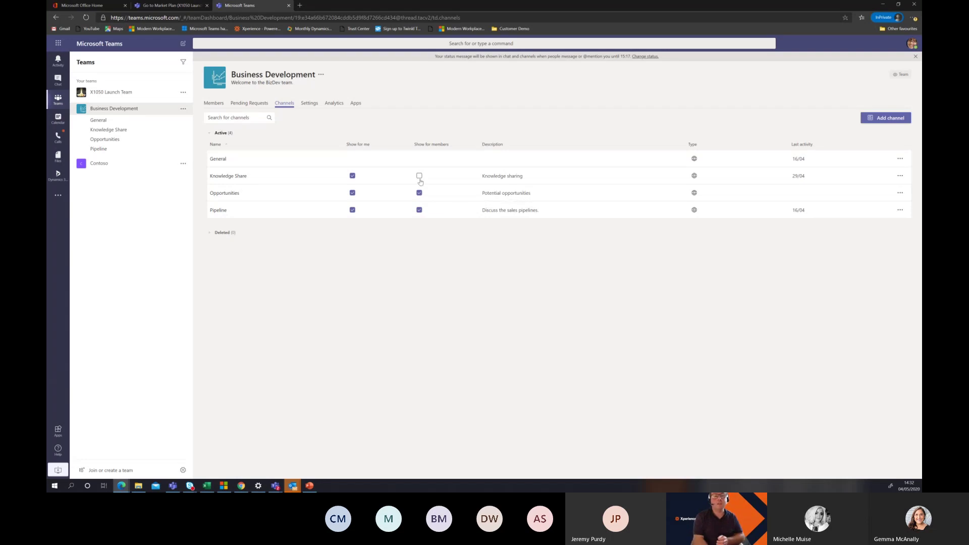
click(419, 175)
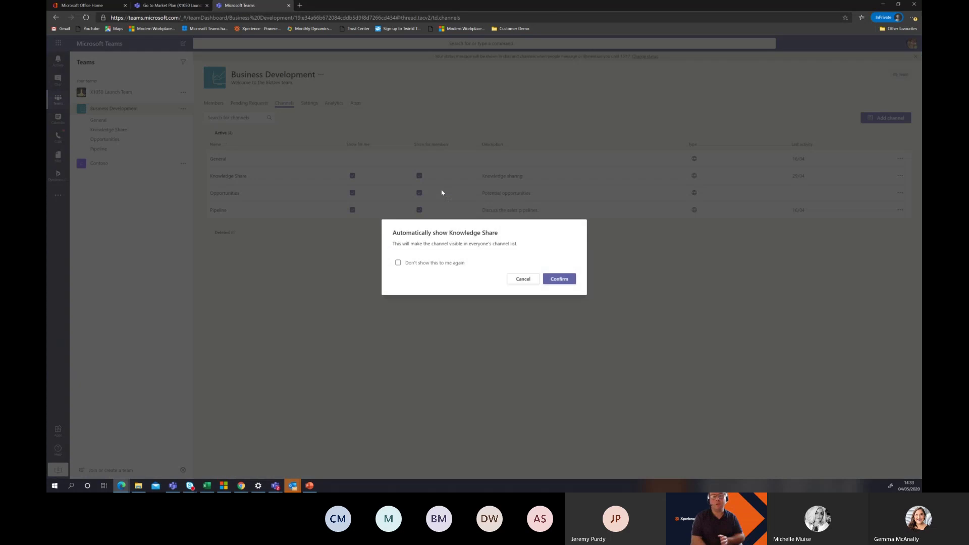
click(529, 281)
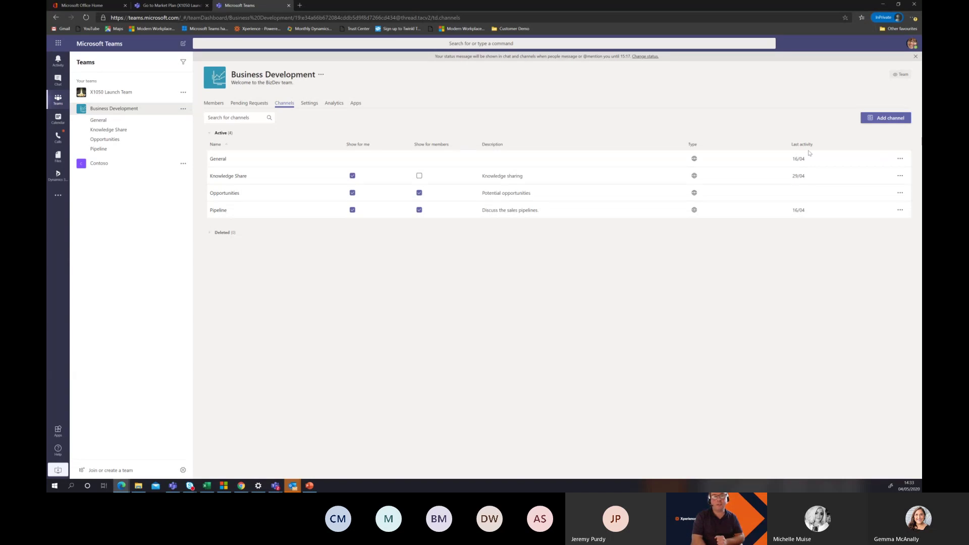
click(307, 108)
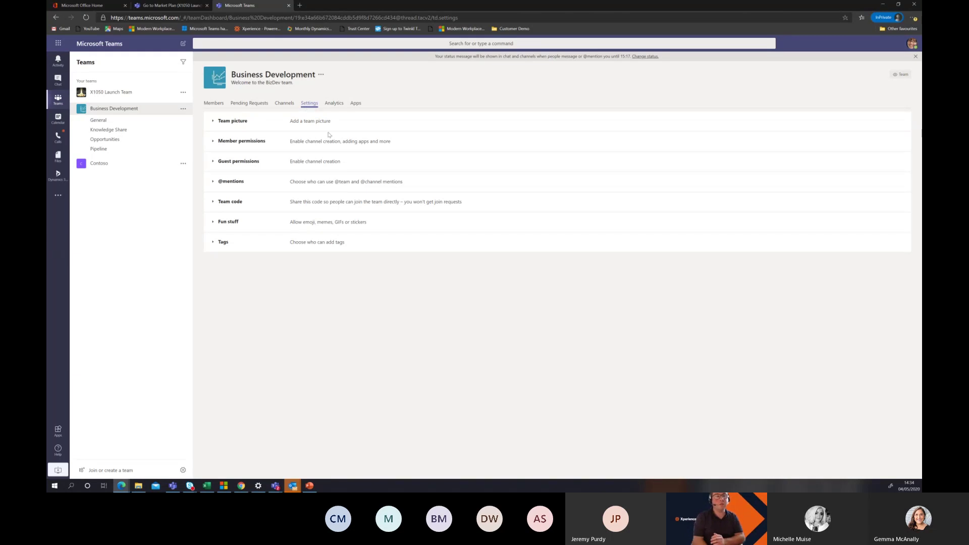
click(261, 144)
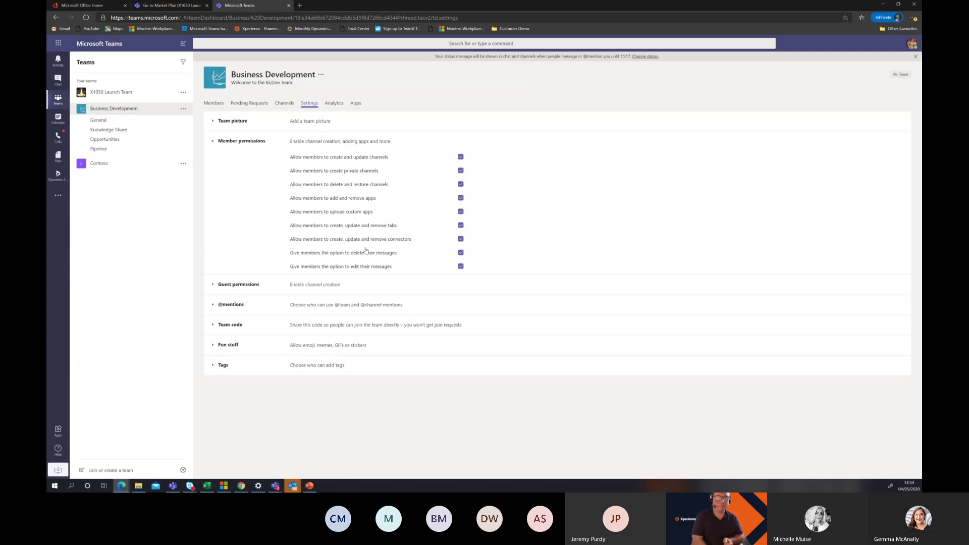
click(237, 286)
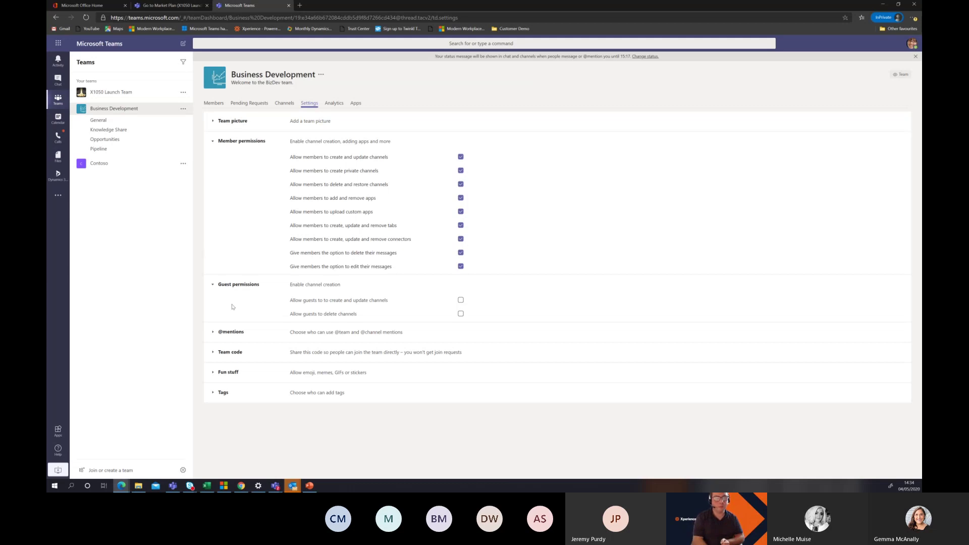
click(235, 333)
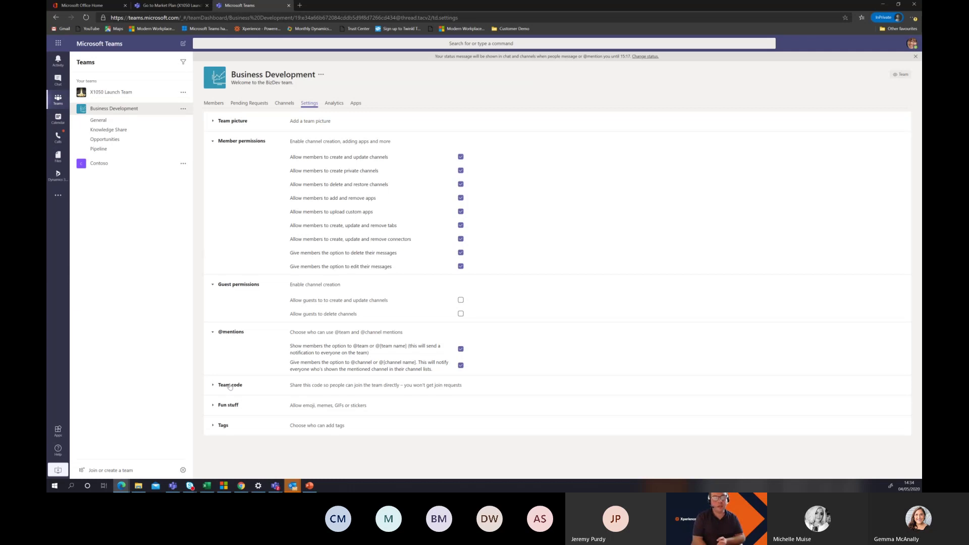
click(252, 387)
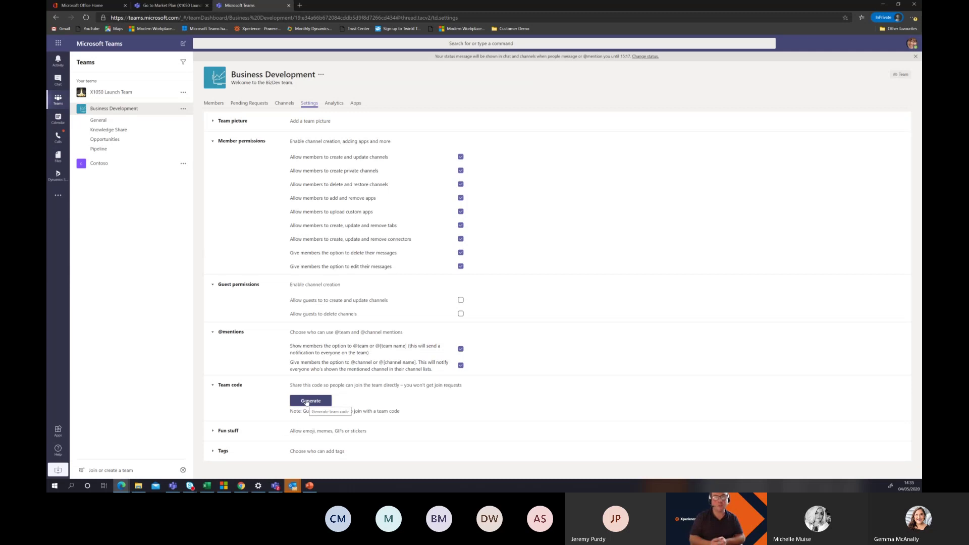
Examine the team's Fun stuff settings, including the Giphy content filter levels, without changing the filter.
click(242, 433)
scroll(305, 412, down, 2)
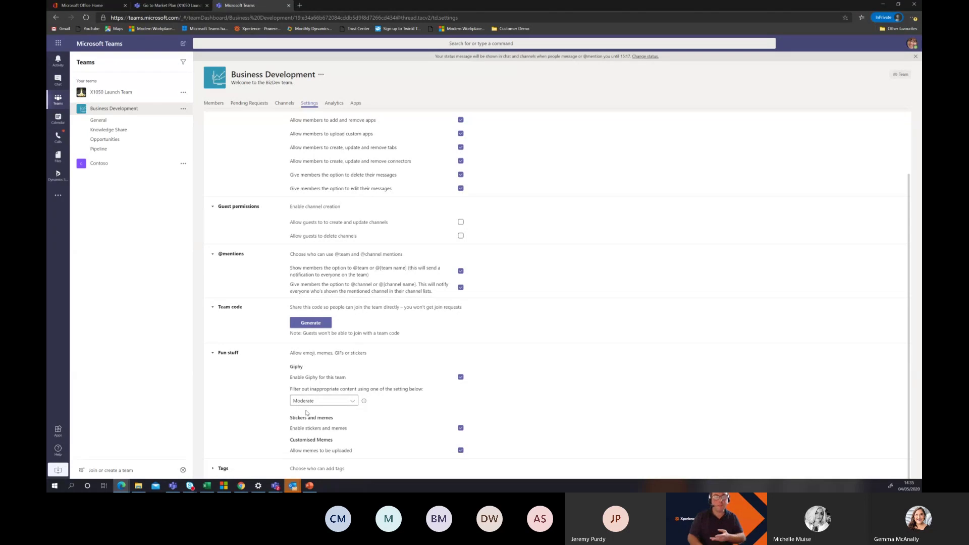
click(337, 402)
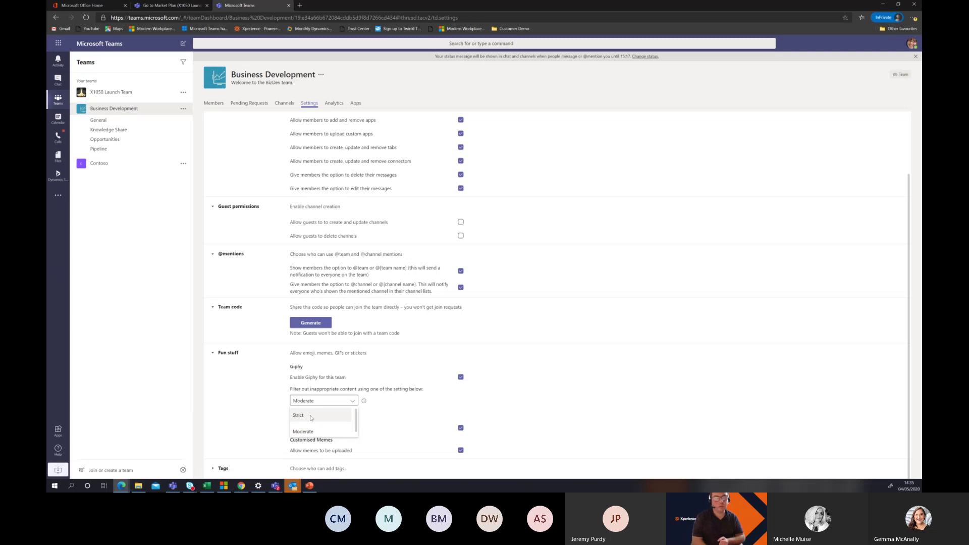
click(571, 379)
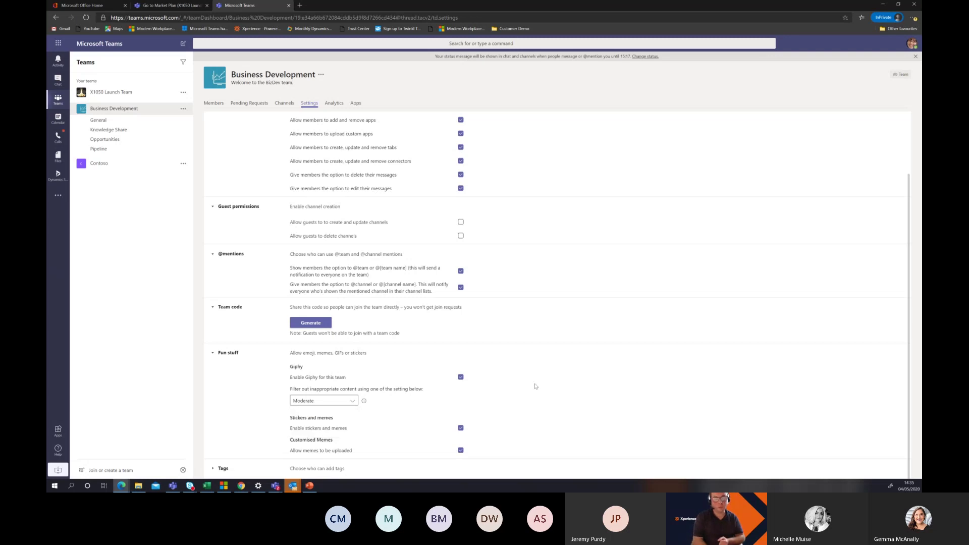
Review the Business Development team's analytics and apps, and collapse its channel list.
click(333, 102)
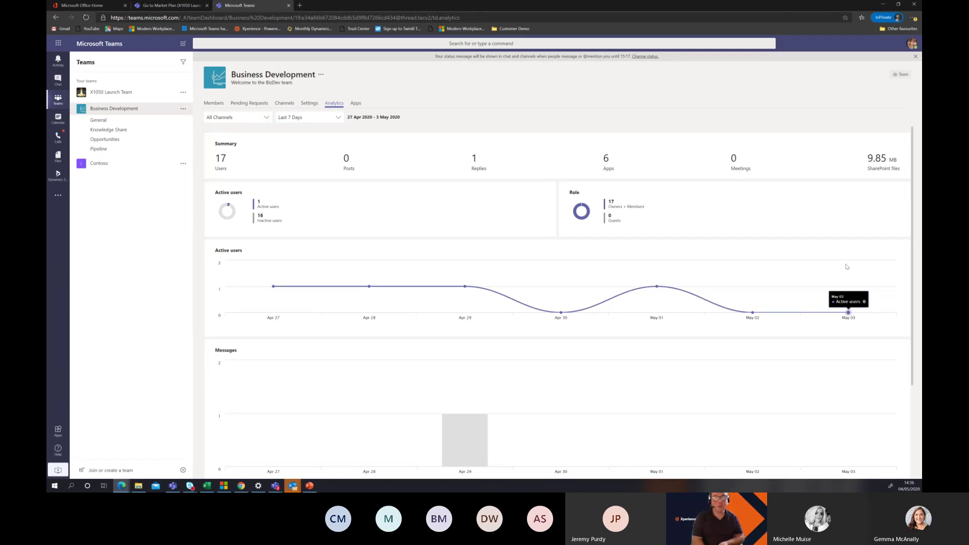
click(355, 104)
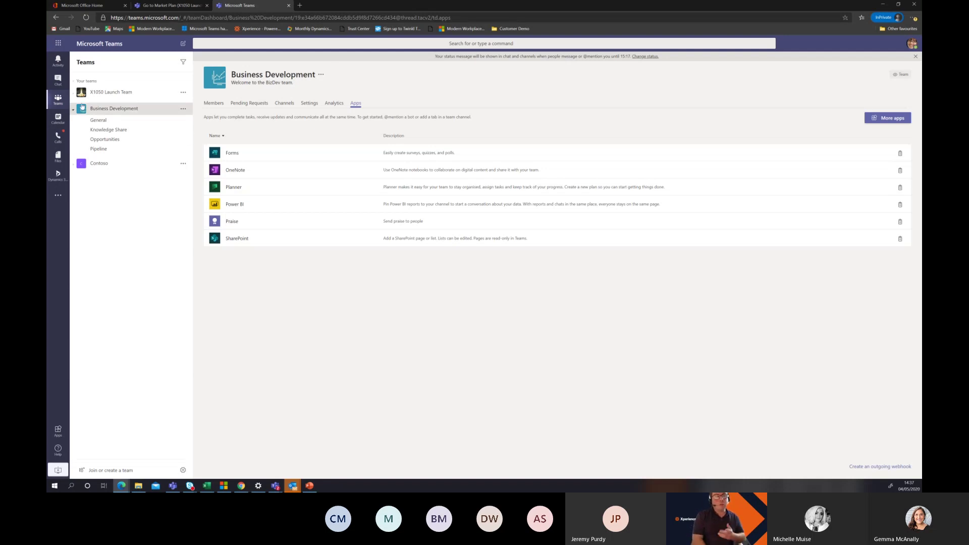
click(77, 113)
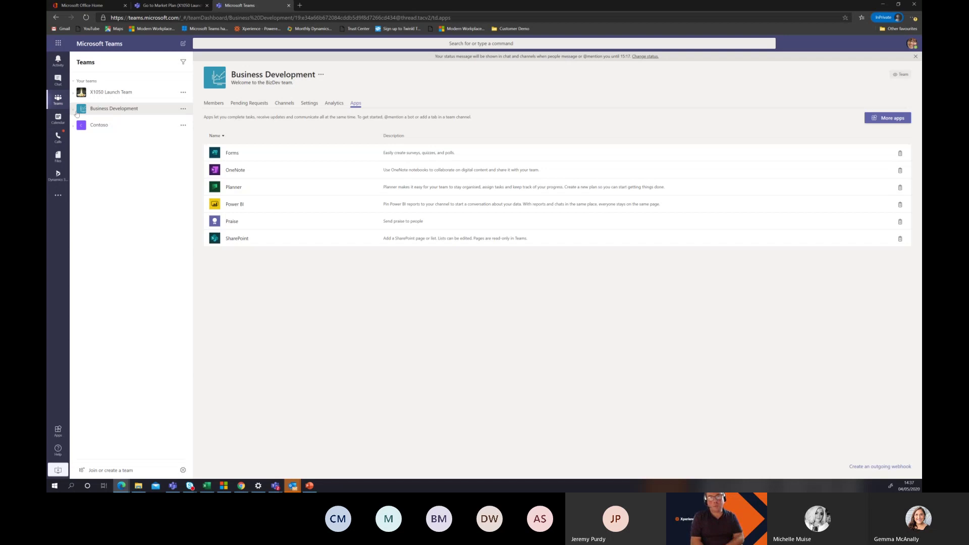
Create a private team from scratch named Directors.
click(123, 472)
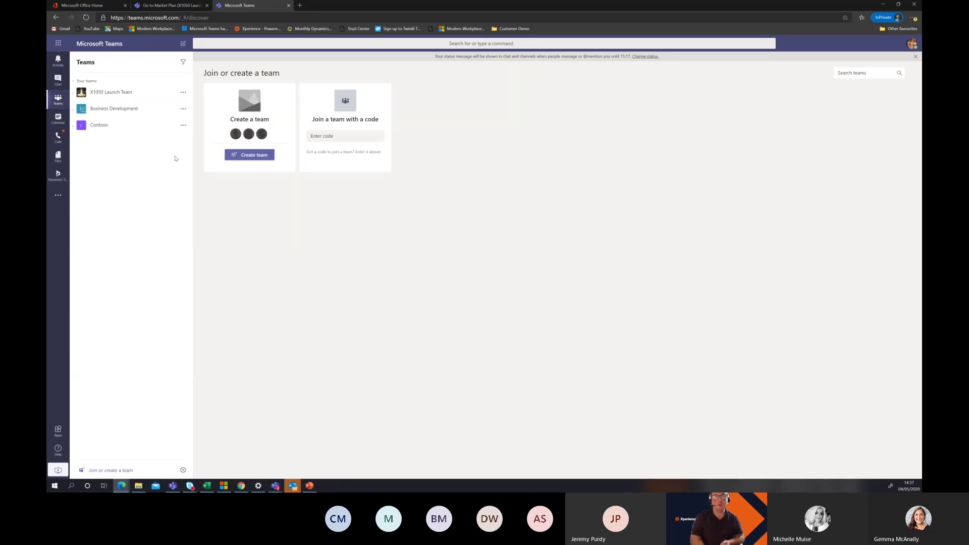
click(251, 158)
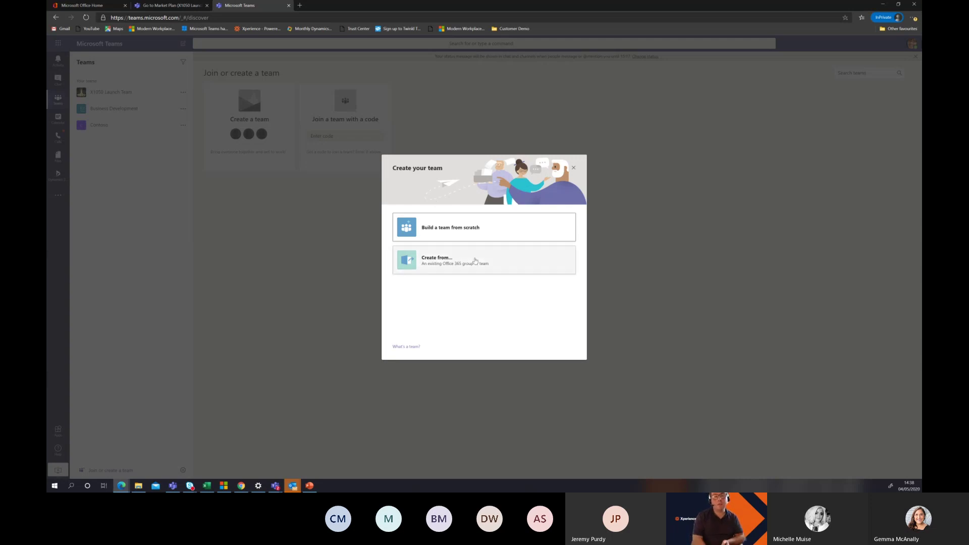
click(474, 234)
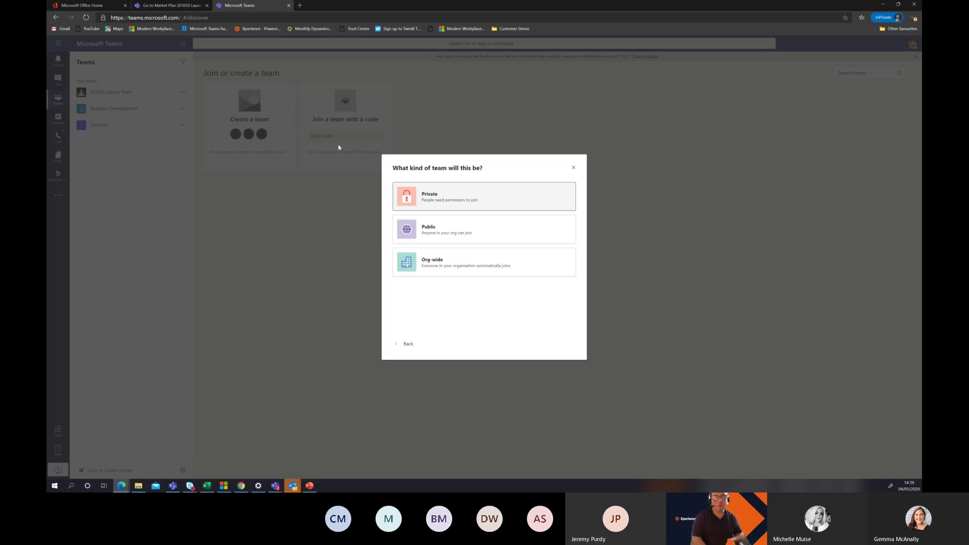
click(470, 201)
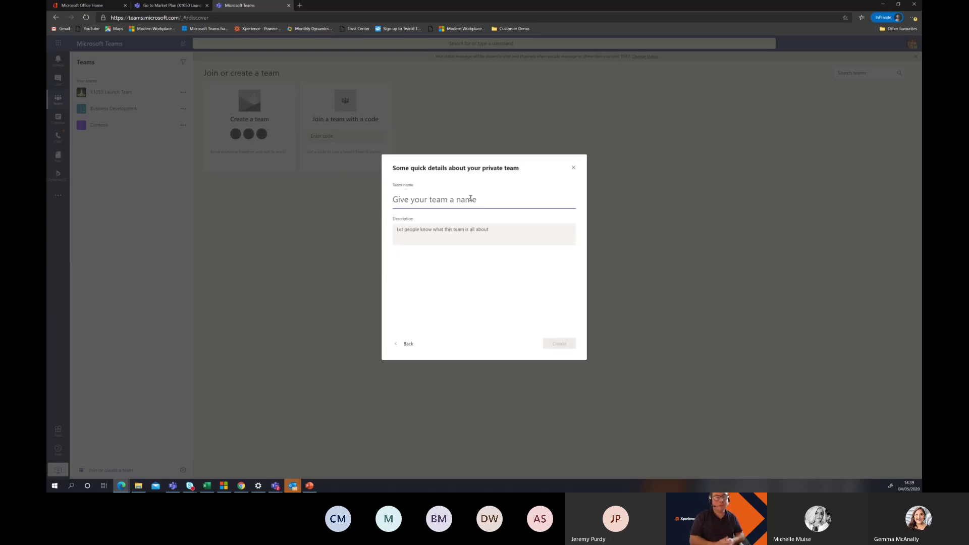
text(Dir)
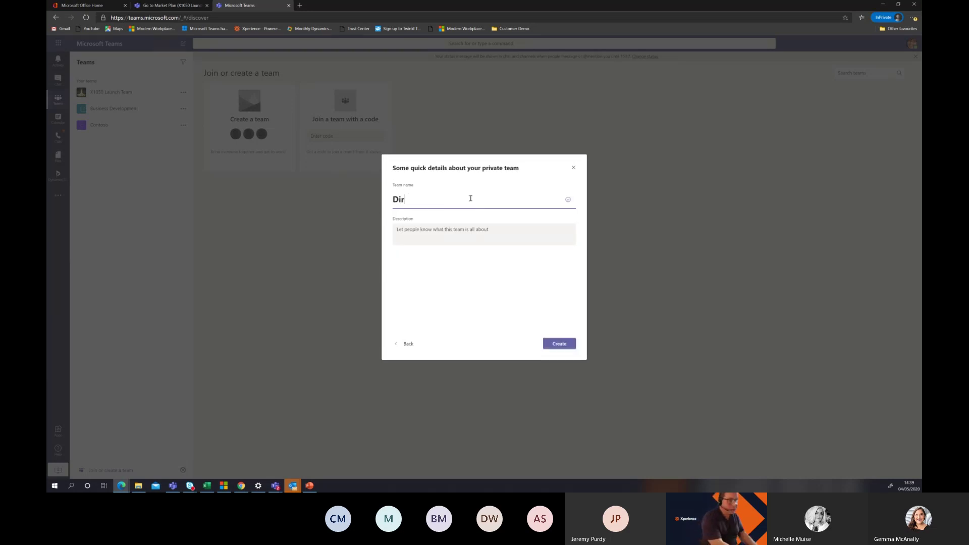
text(ectors)
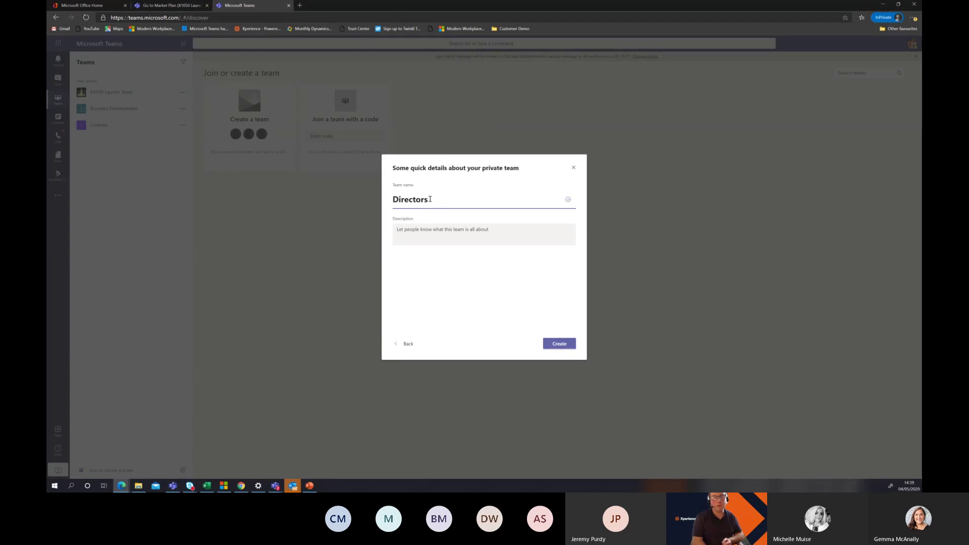
click(559, 344)
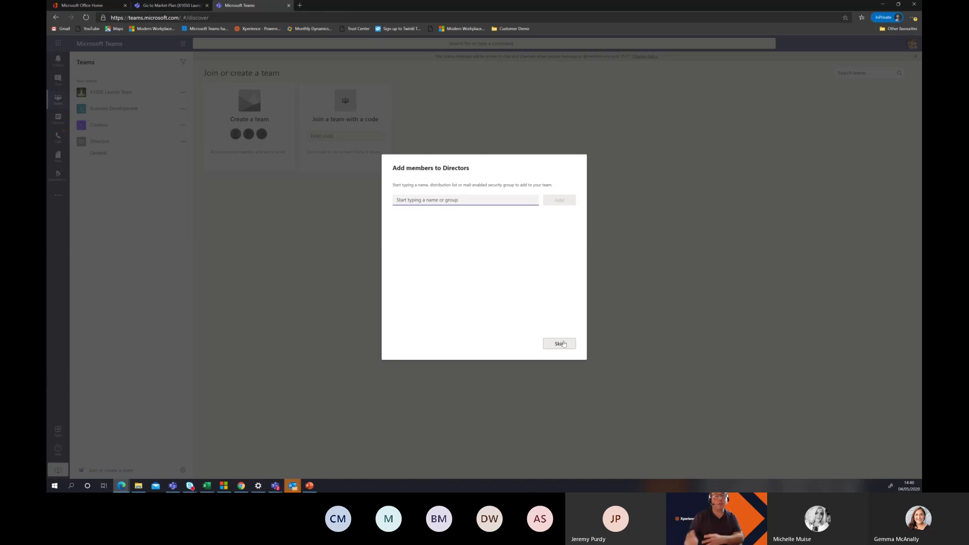
Add the colleagues with the job titles Director, President and Buyer to the Directors team.
text(Lee)
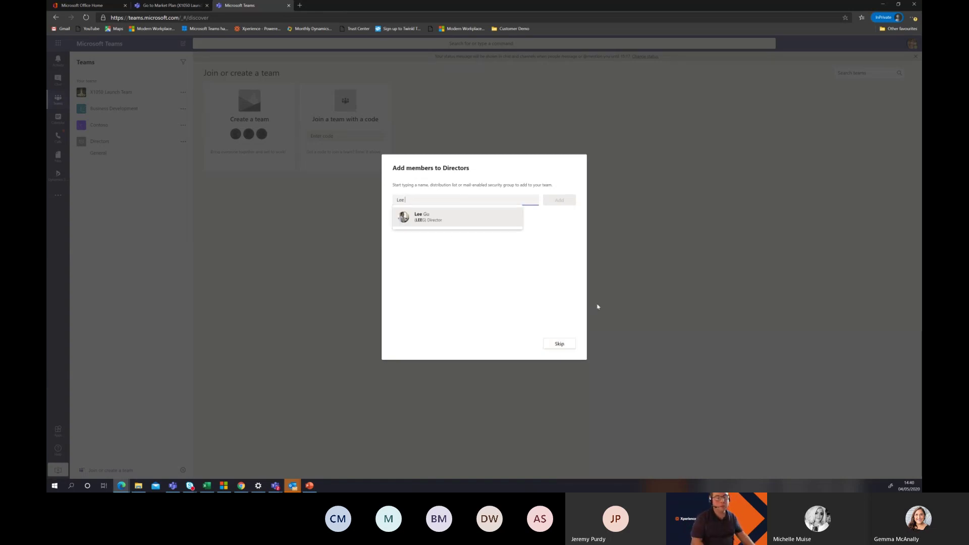
click(444, 219)
text(Patti)
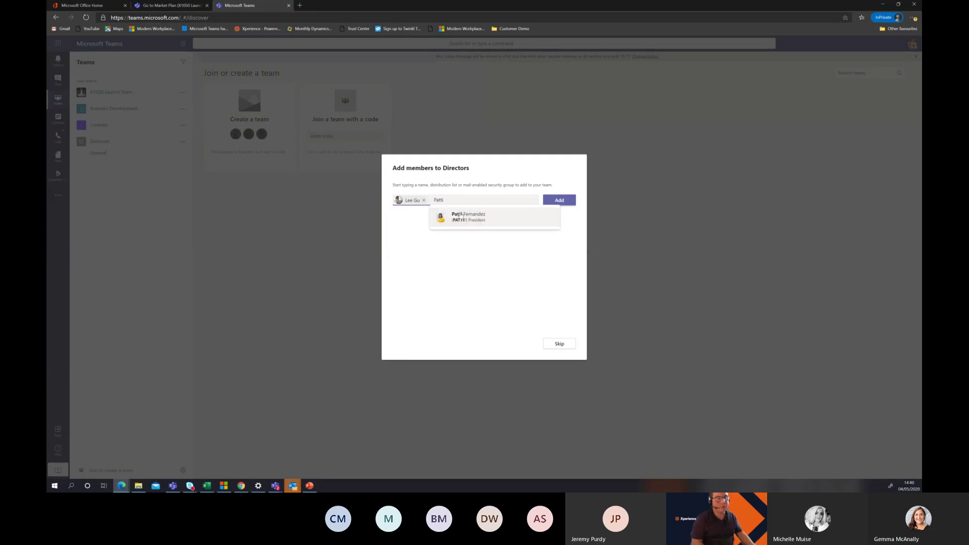
click(462, 216)
text(hrist)
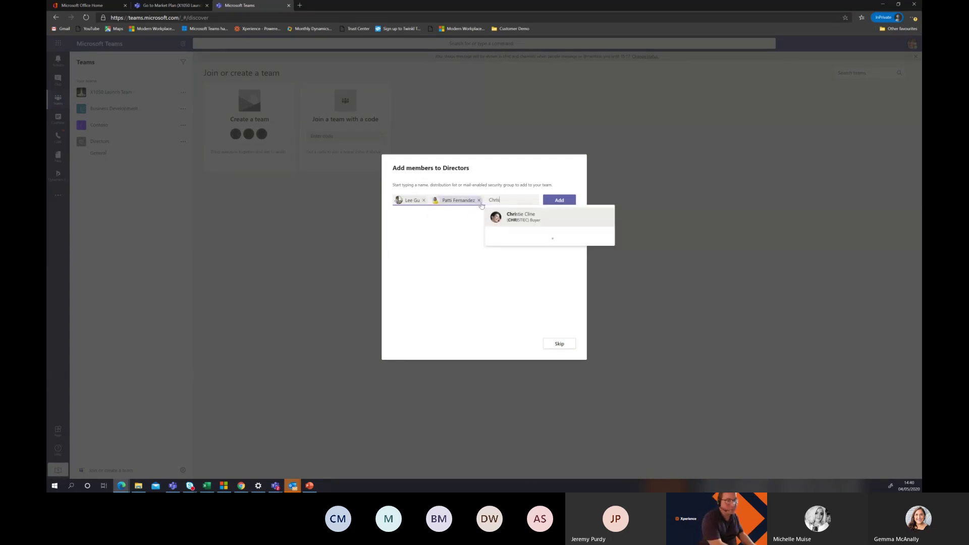
click(541, 222)
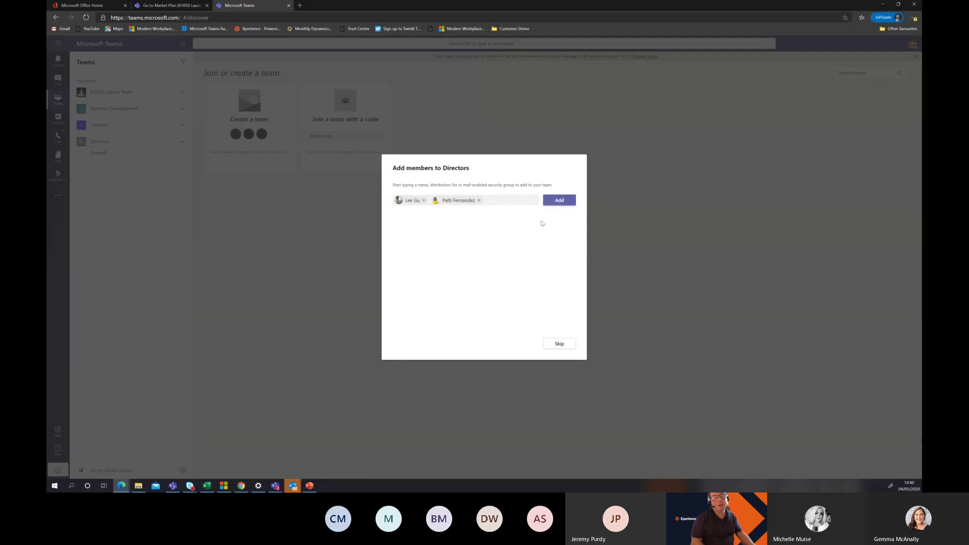
click(559, 211)
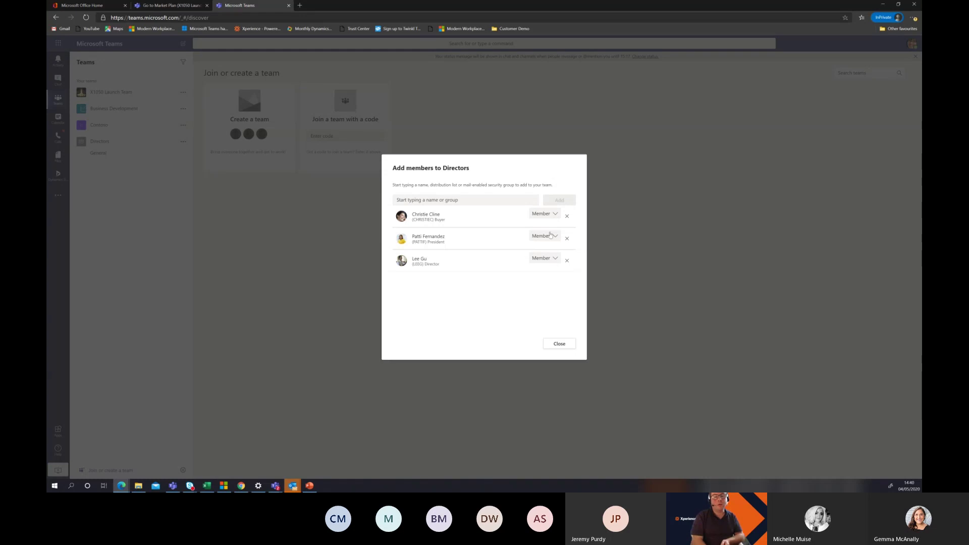
Make the President an owner of the Directors team and finish adding members.
click(546, 239)
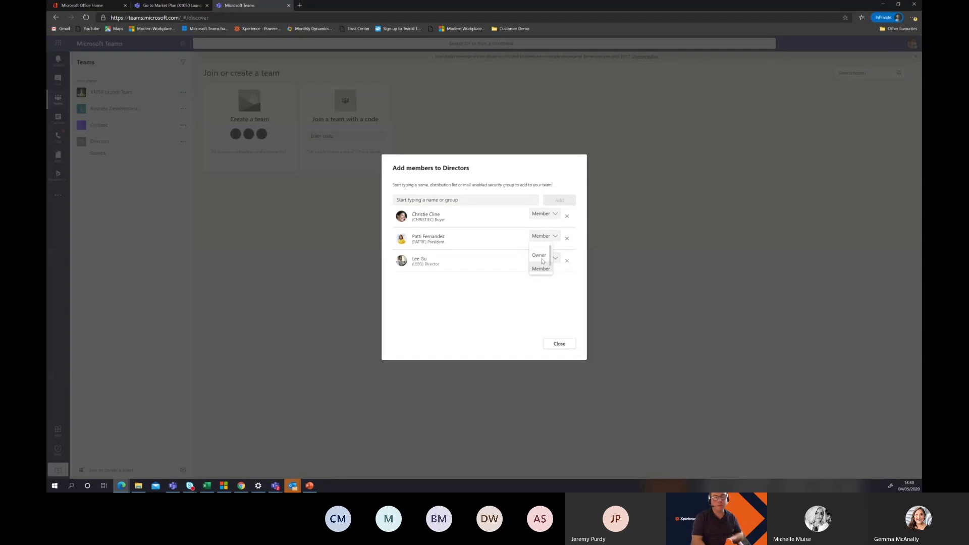
click(539, 254)
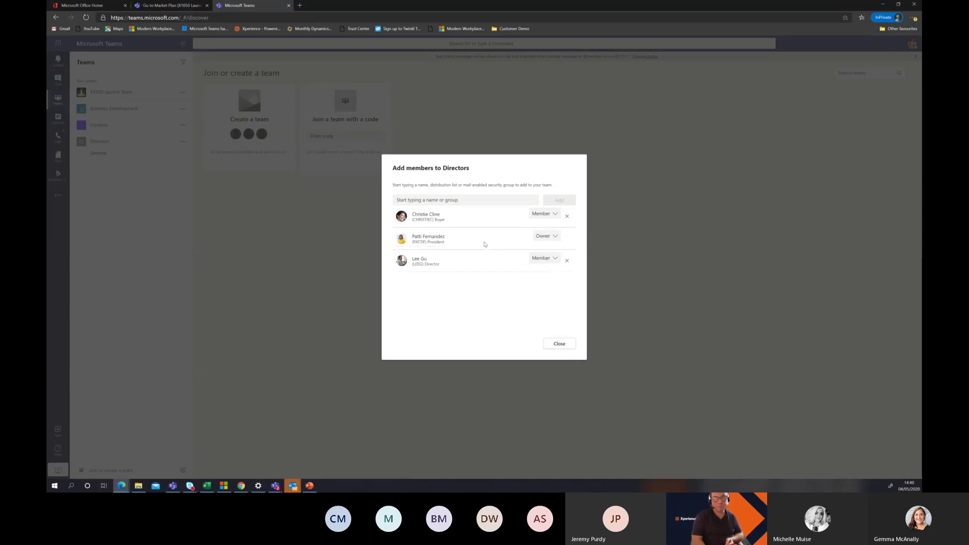
click(557, 345)
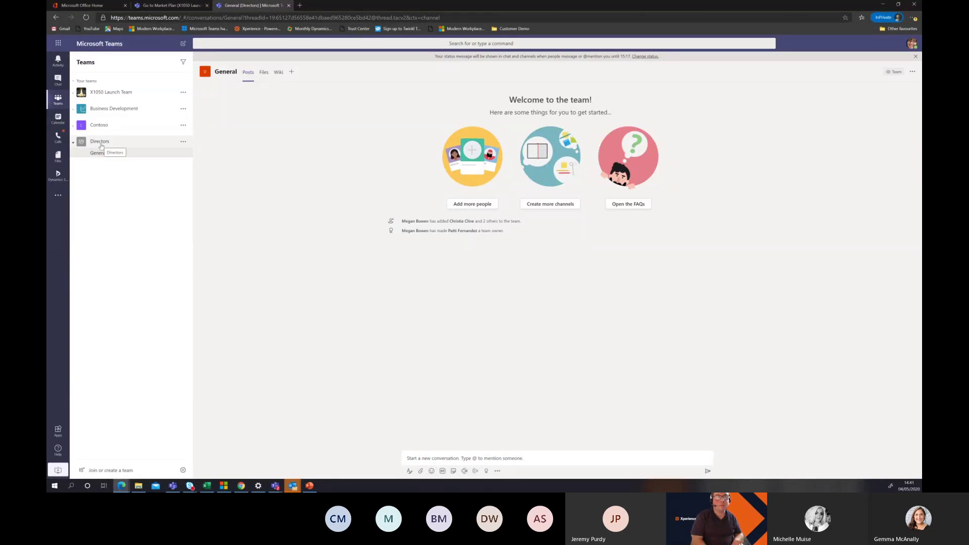
Set up a channel named Finance Reports in the Directors team with Private privacy, and proceed to adding its members.
click(183, 142)
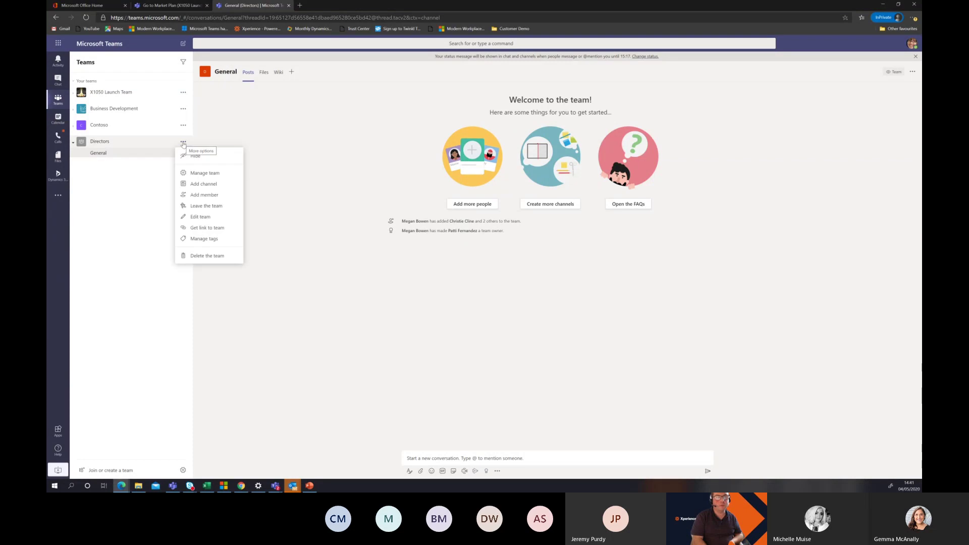
click(221, 184)
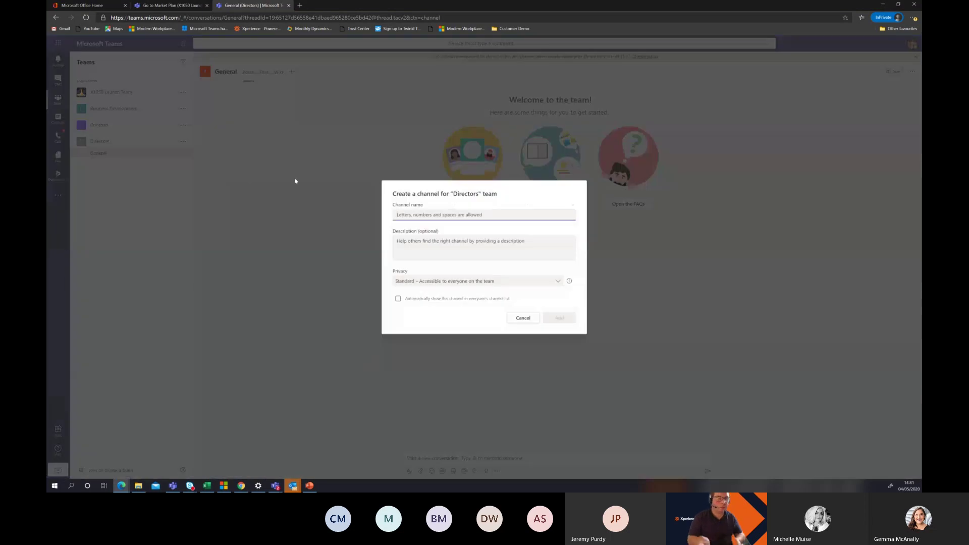
text(Finance Reports)
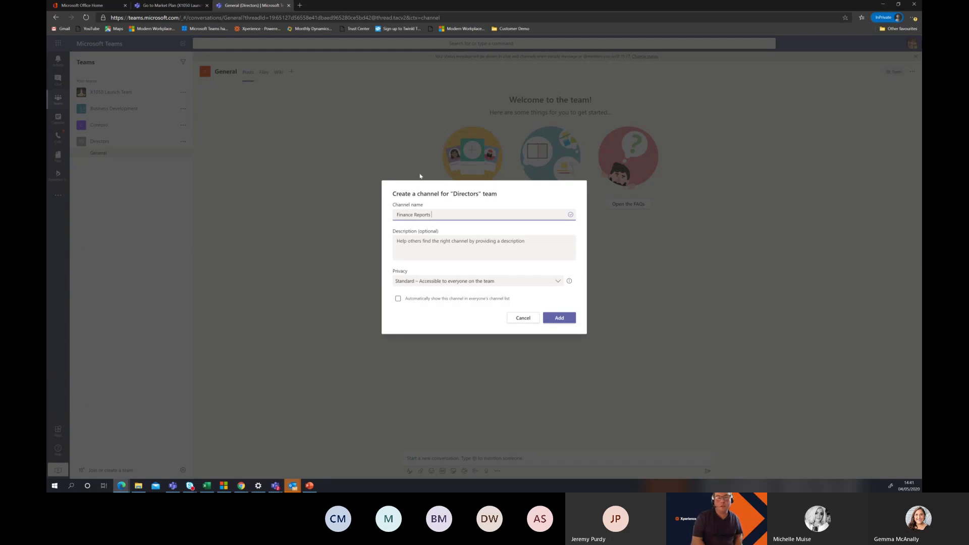
click(485, 284)
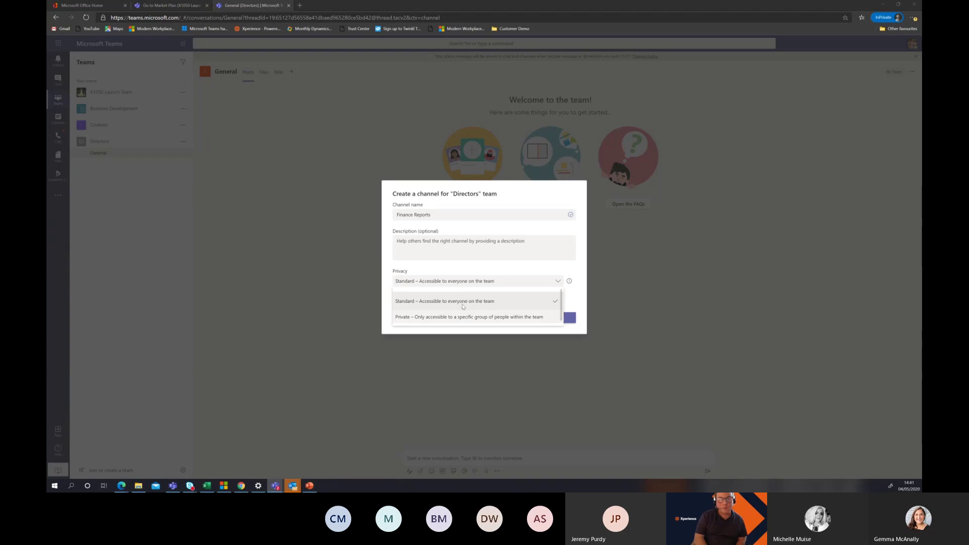
click(452, 279)
click(436, 279)
click(429, 317)
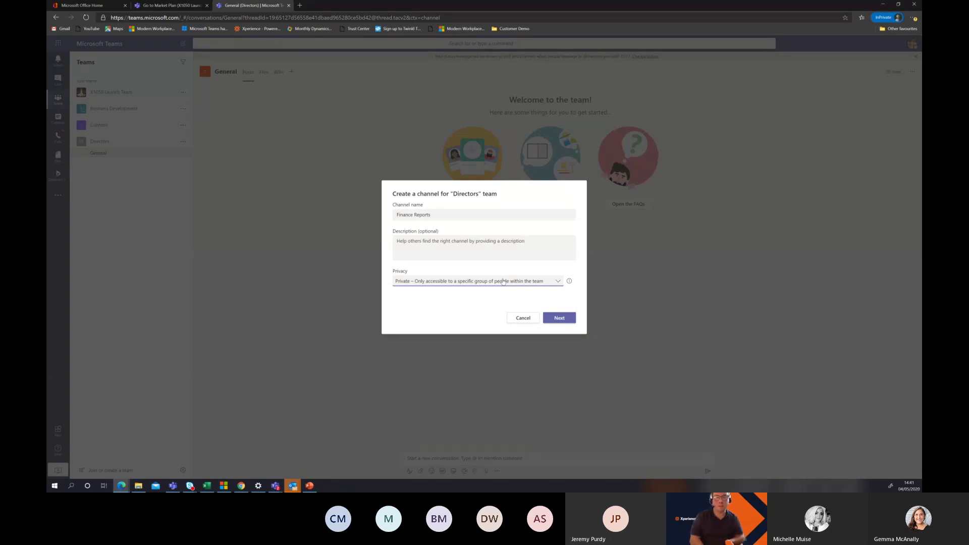
click(561, 318)
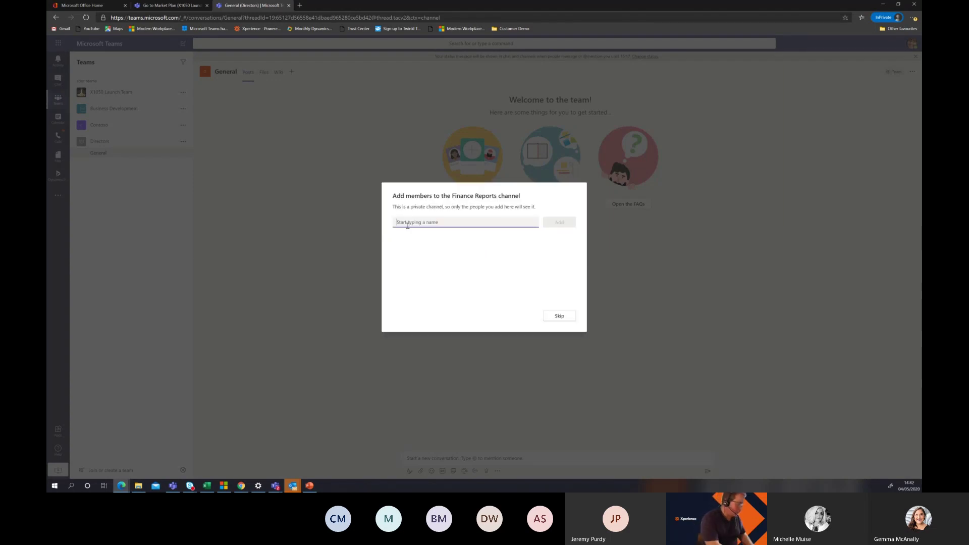
Add the President as a member of the private Finance Reports channel and finish its setup.
text(Patti)
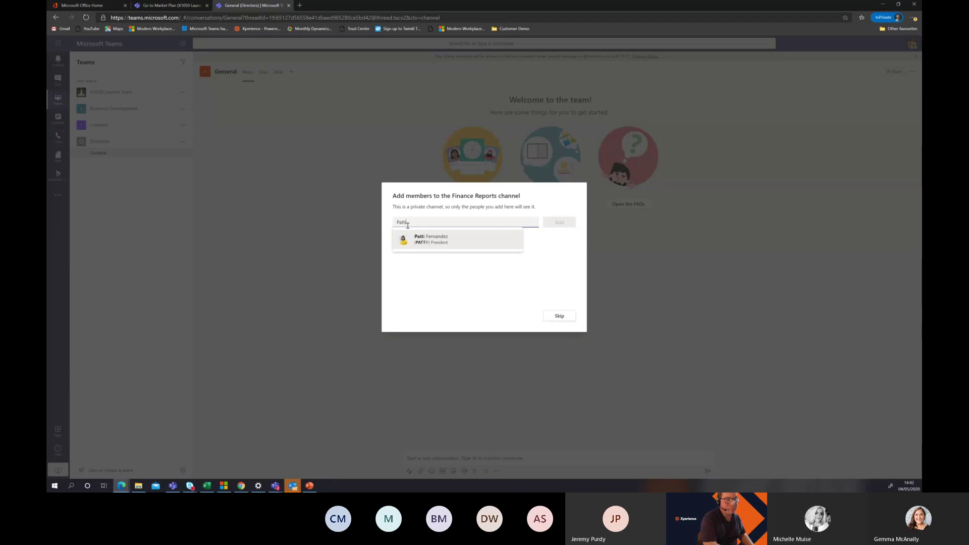
click(442, 242)
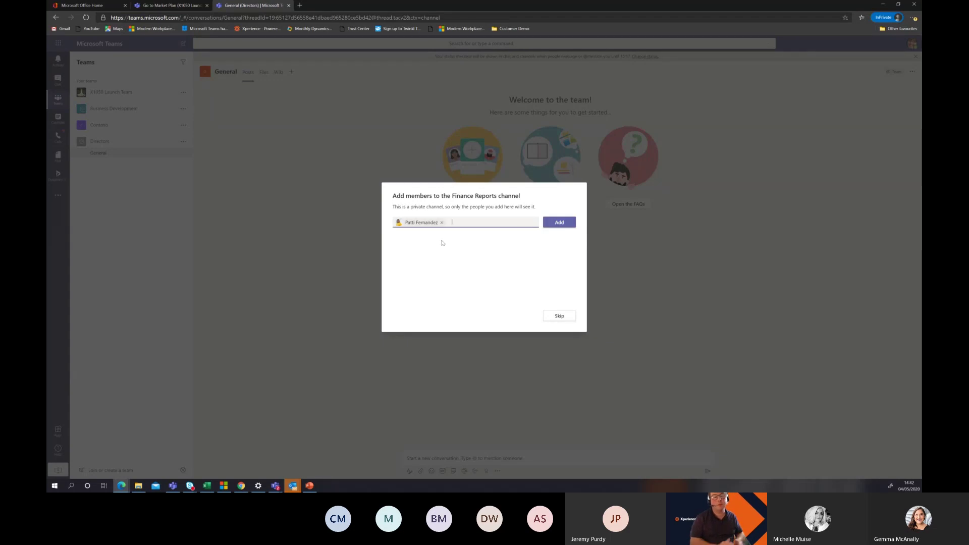
click(553, 228)
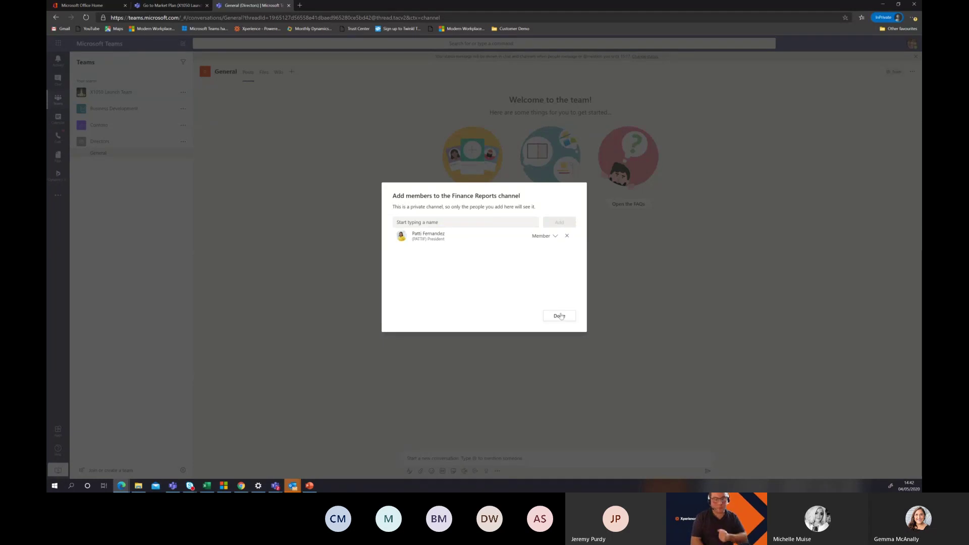
click(560, 316)
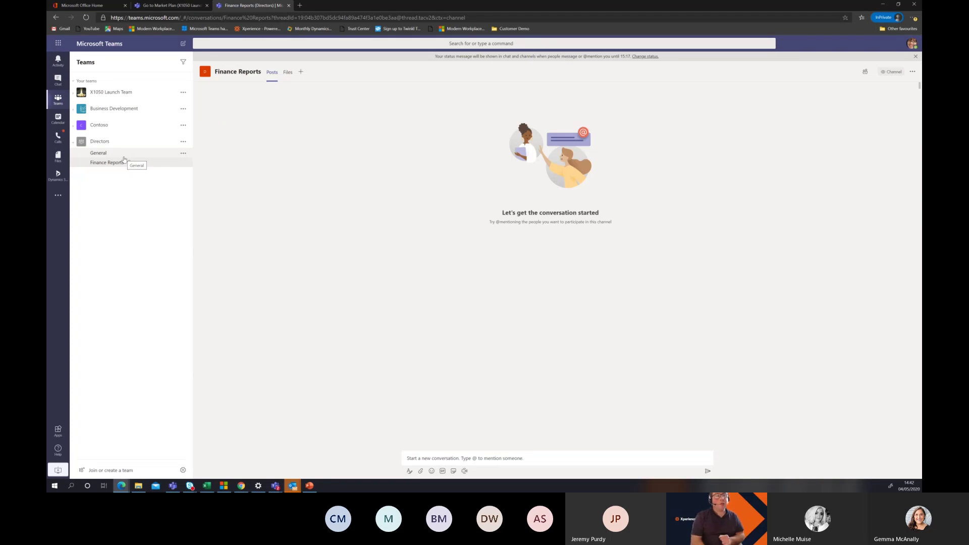
Post the message "Hi" in the Directors team's General channel.
click(107, 154)
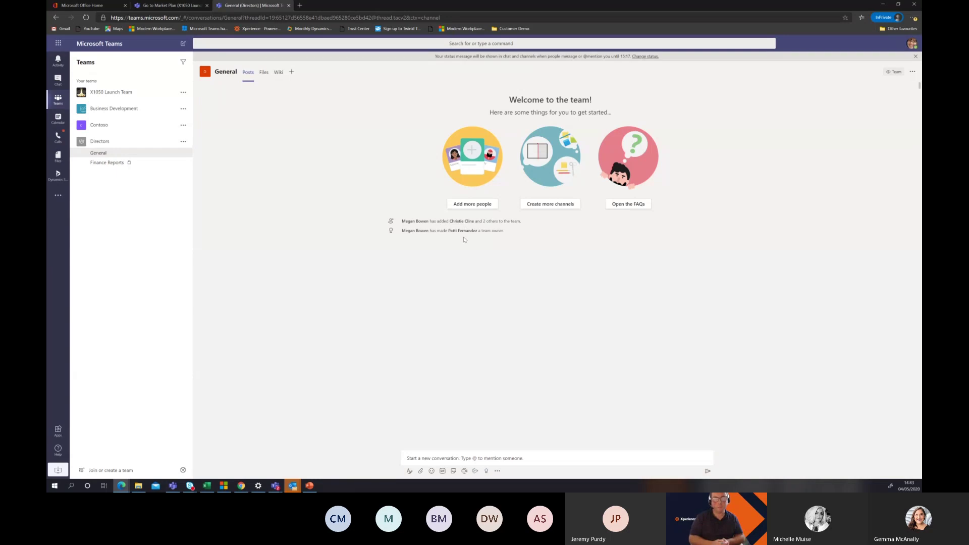
click(433, 458)
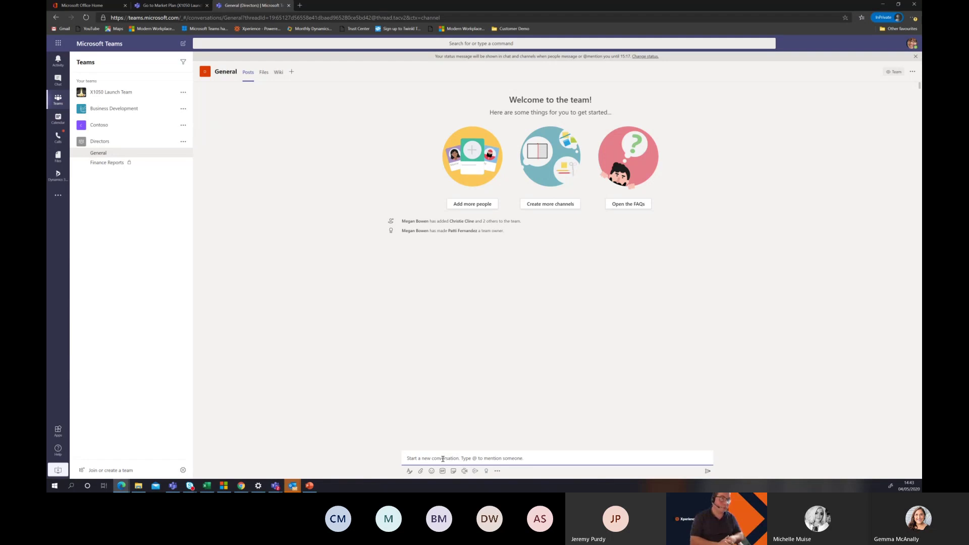
text(Hi)
key(Return)
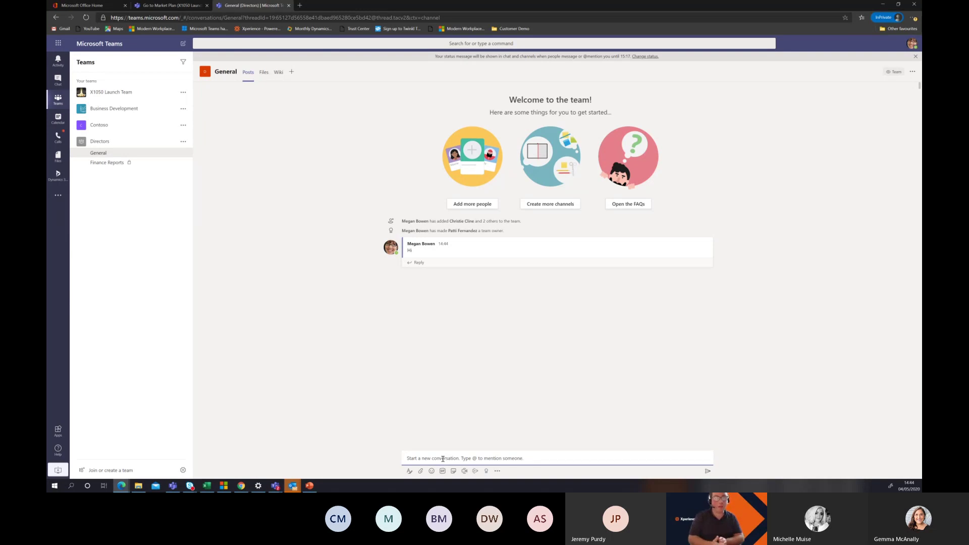
click(98, 153)
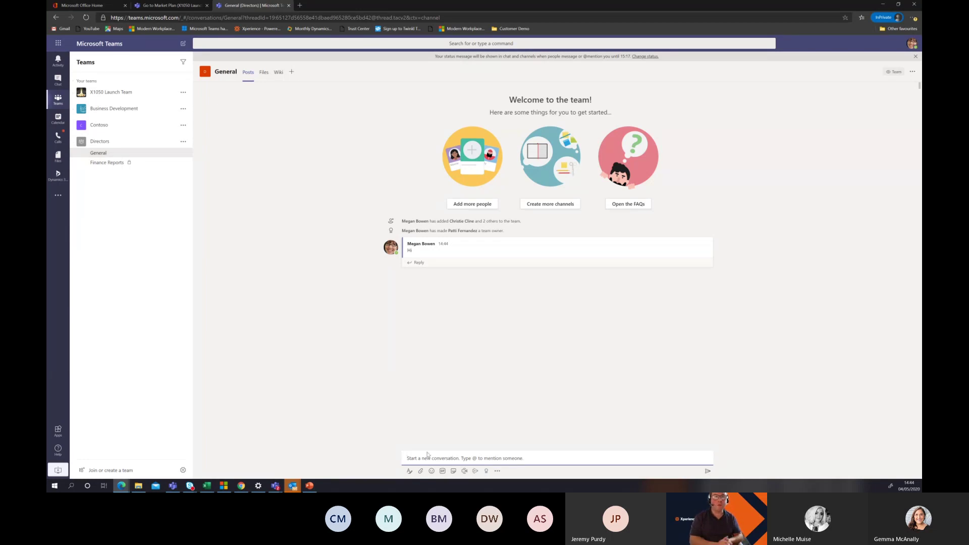
text(@)
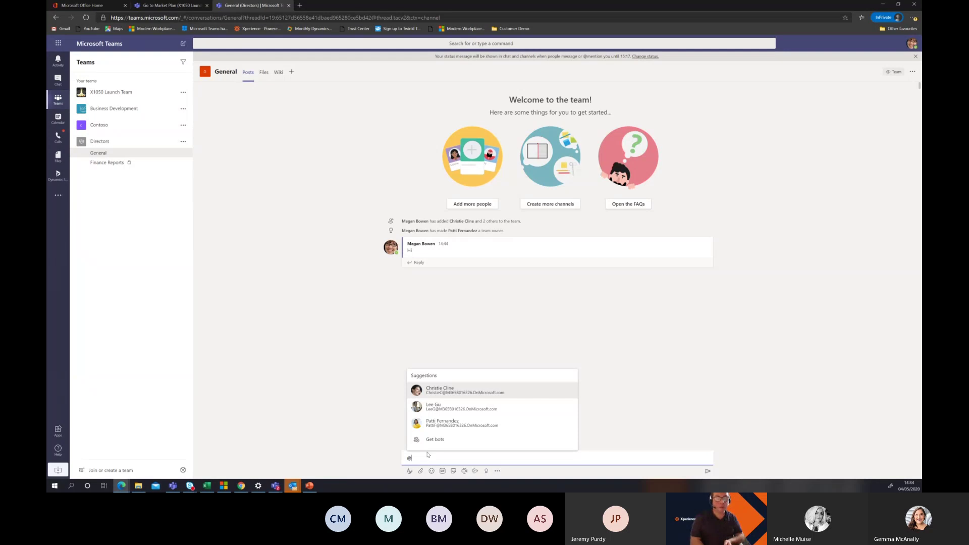
click(451, 391)
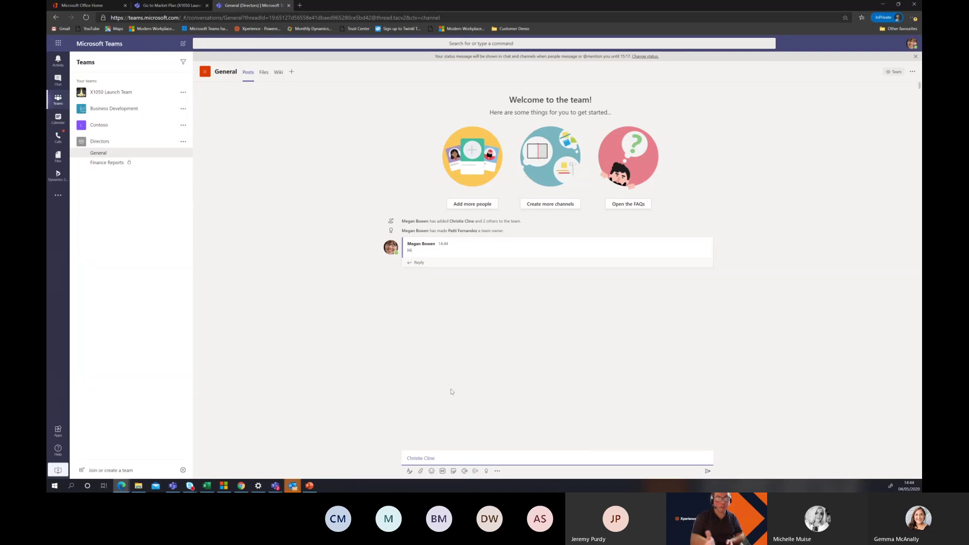
key(BackSpace)
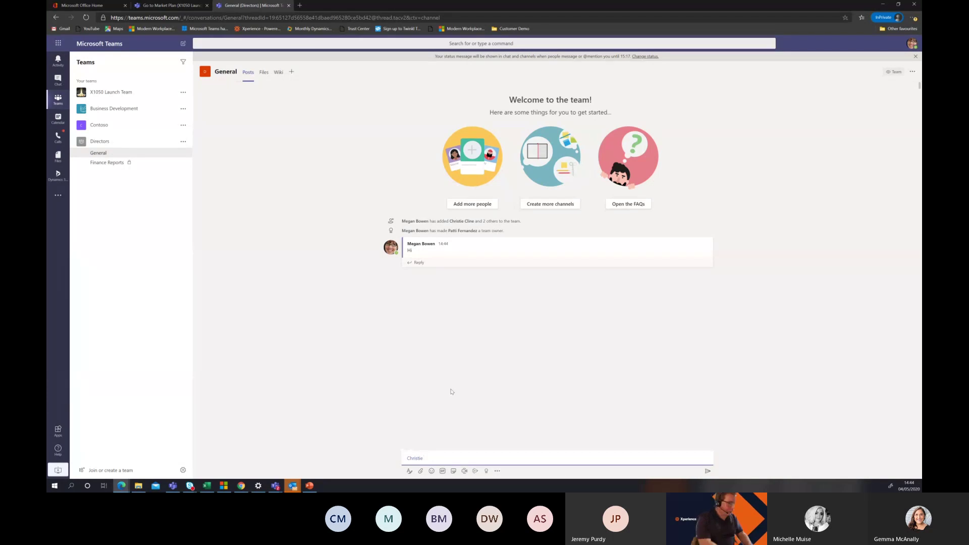
text(can you review th)
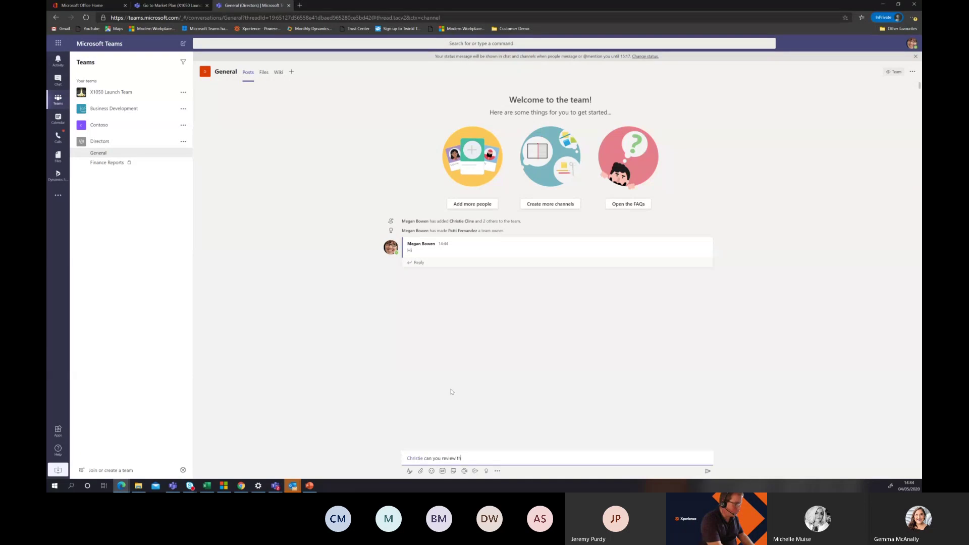
text(is document)
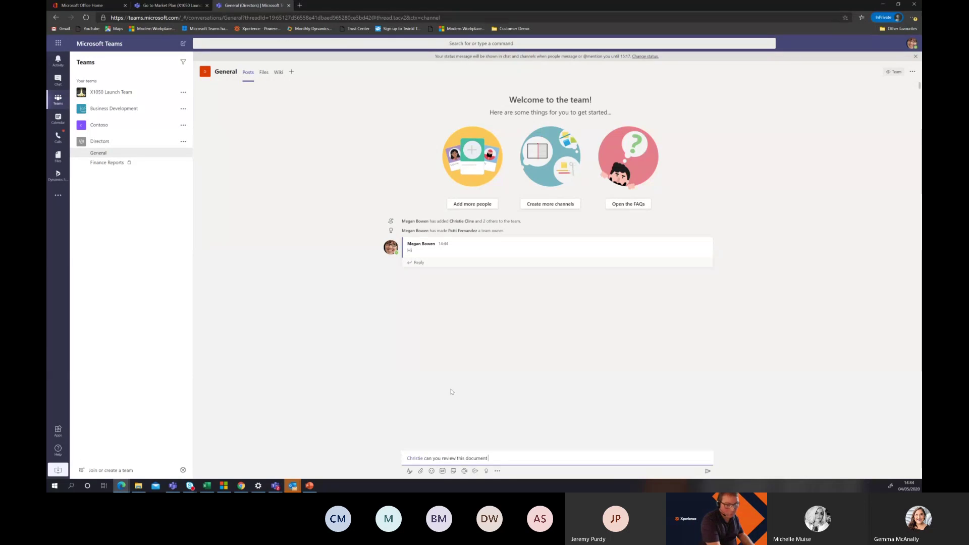
text( ?)
key(Return)
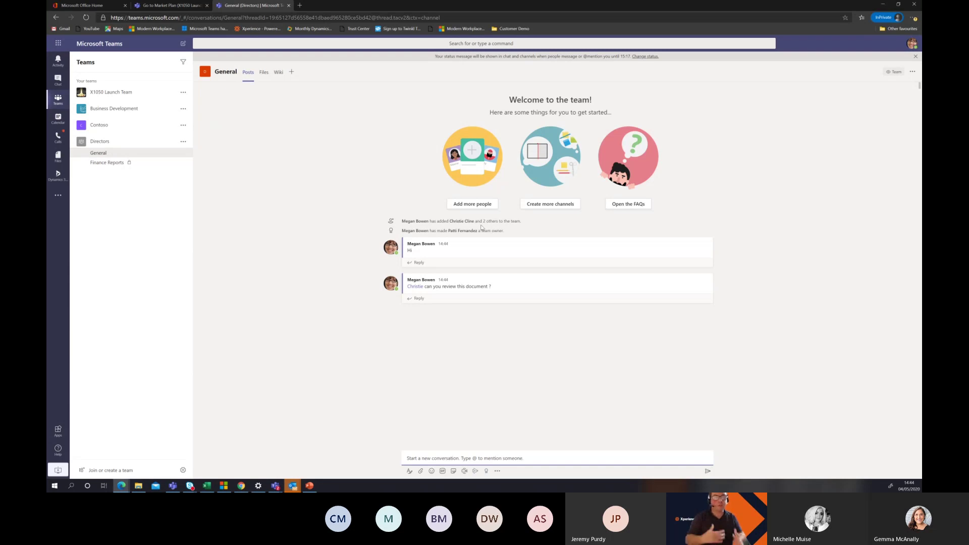
Give the document review request in the General channel a thumbs-up reaction and look at its further message options.
click(421, 298)
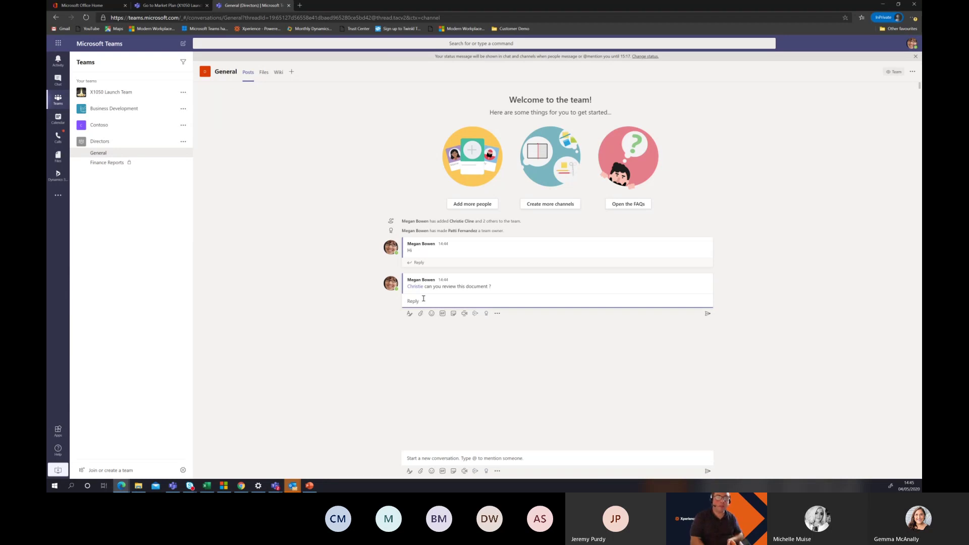
mouse_move(690, 291)
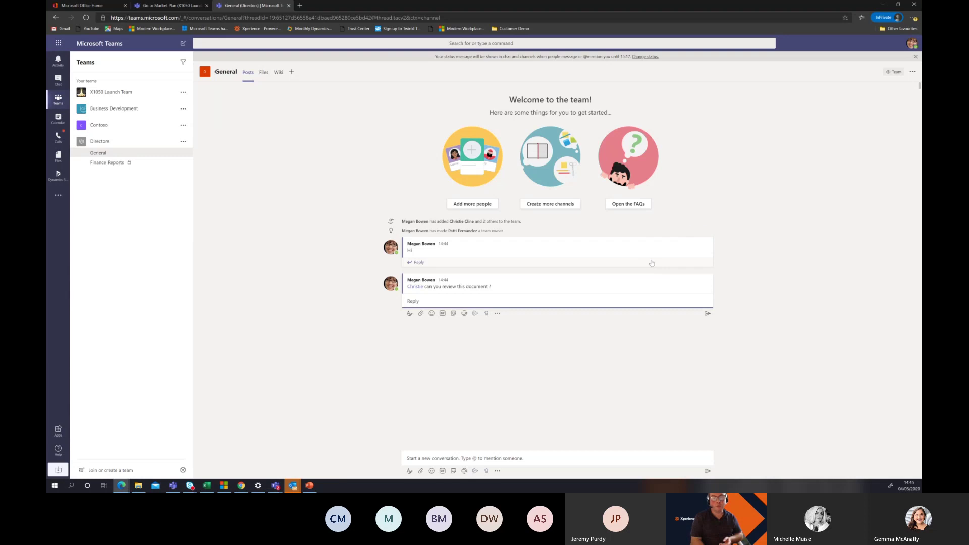
click(654, 269)
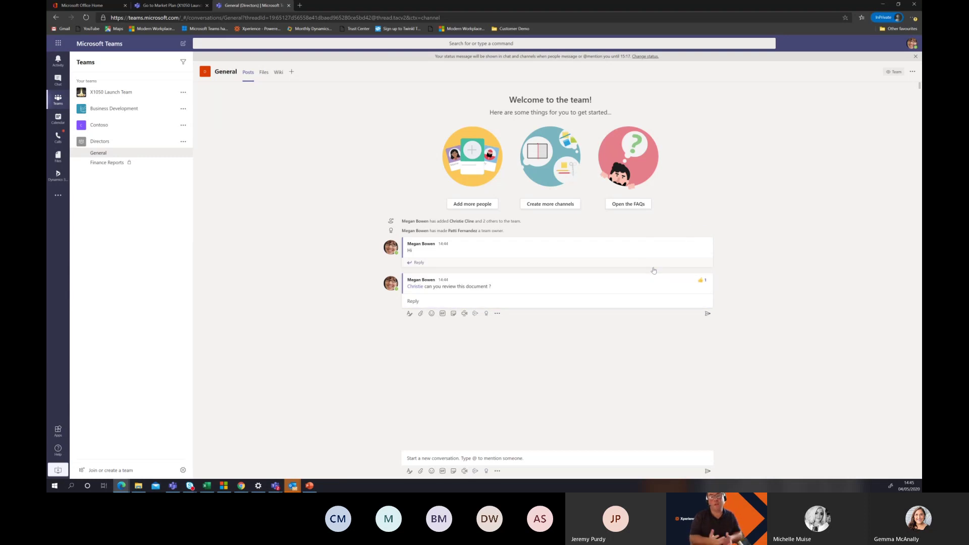
mouse_move(705, 283)
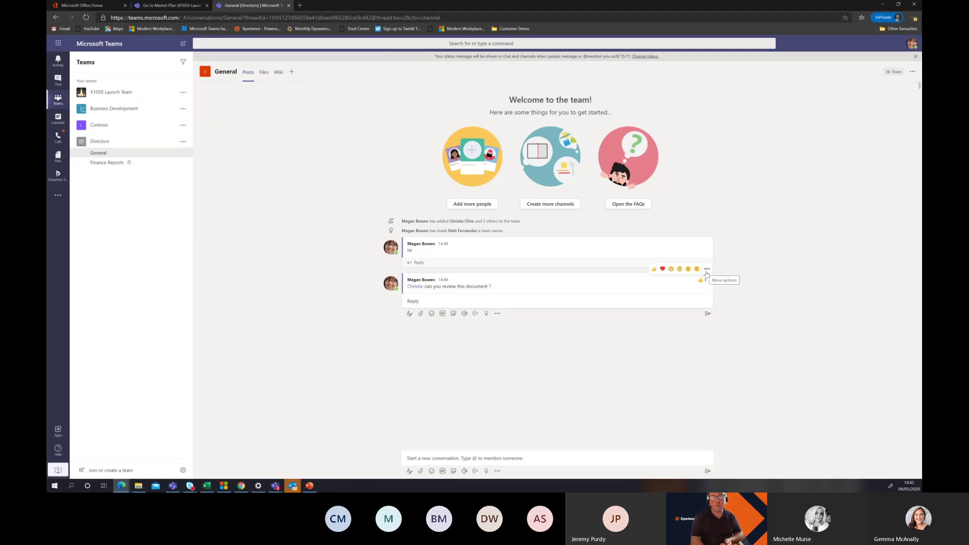
click(707, 269)
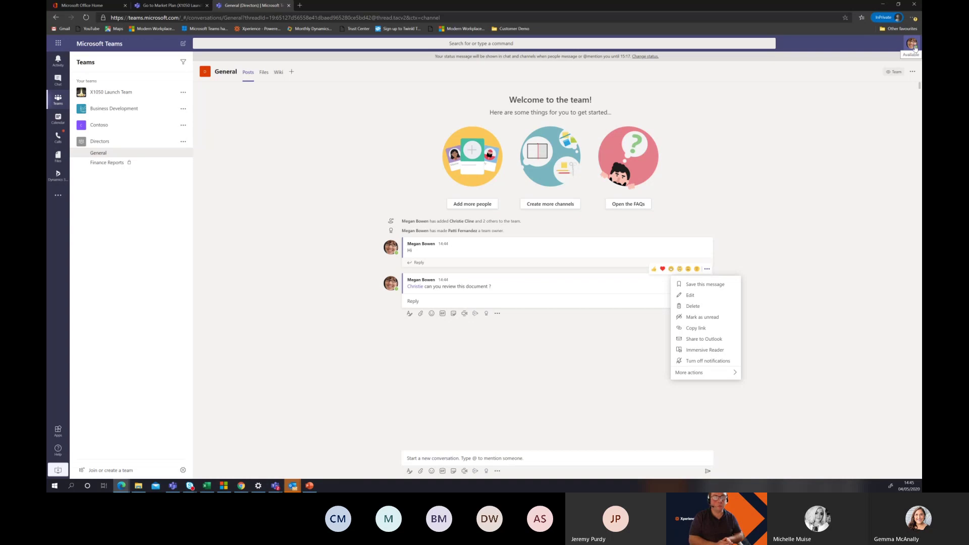
click(450, 372)
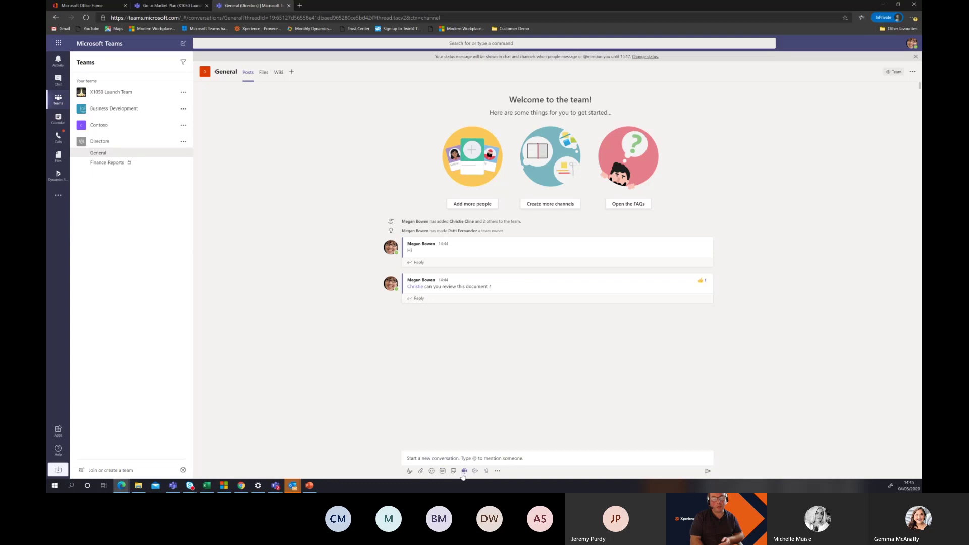
Expand the new General channel post, change it to an Announcement, and view the options for who can reply.
click(410, 472)
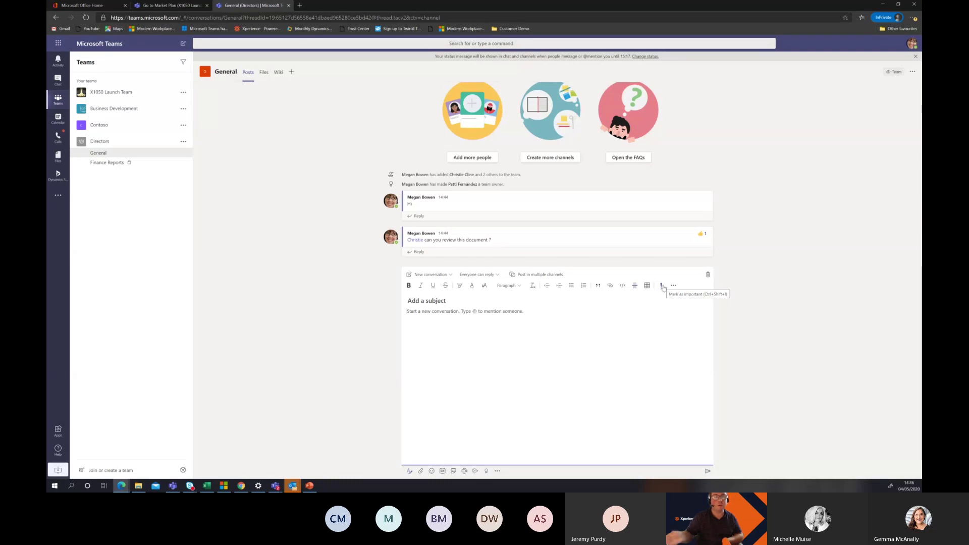
click(443, 276)
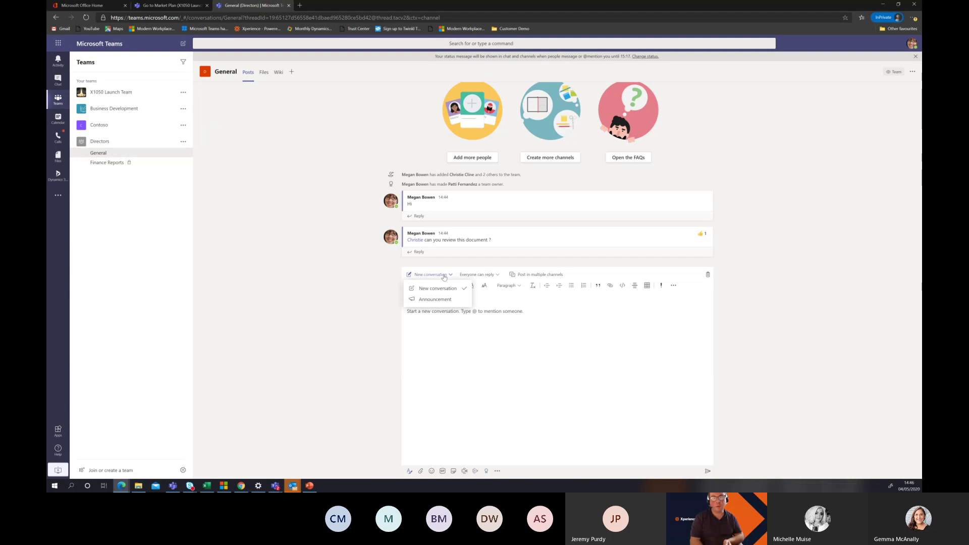
click(444, 298)
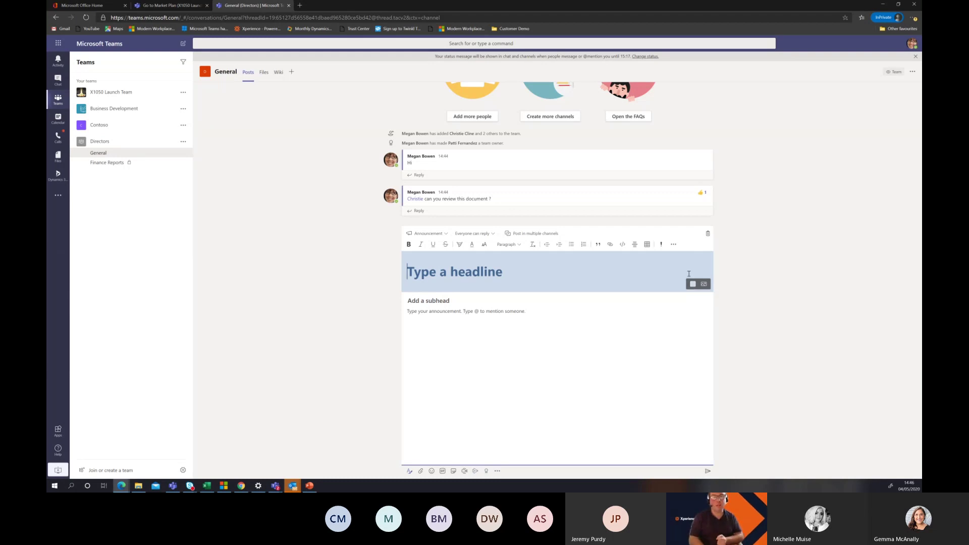
click(483, 235)
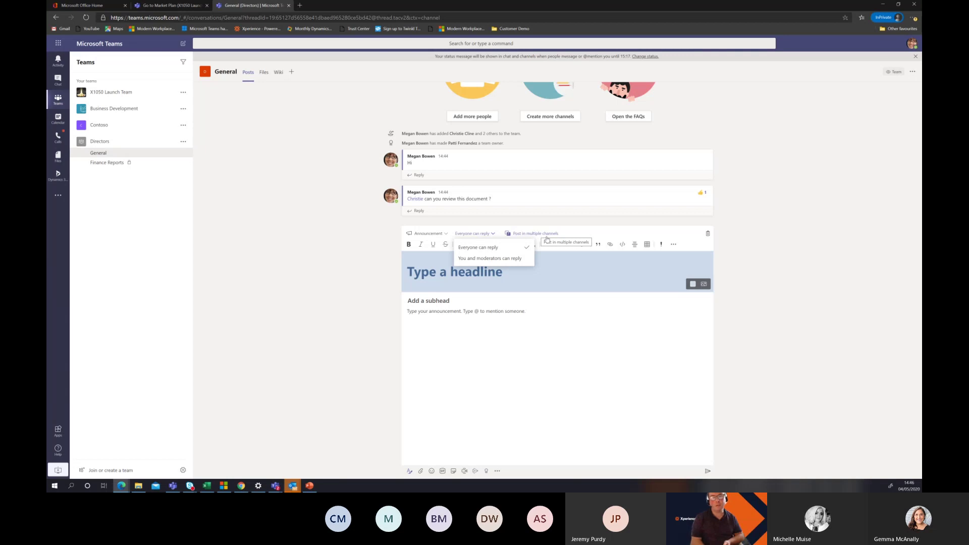
Add X1050 Launch Team's General, Digital Assets Web and Legal and Compliance plus a Business Development channel as announcement recipients, and discard the draft.
click(534, 234)
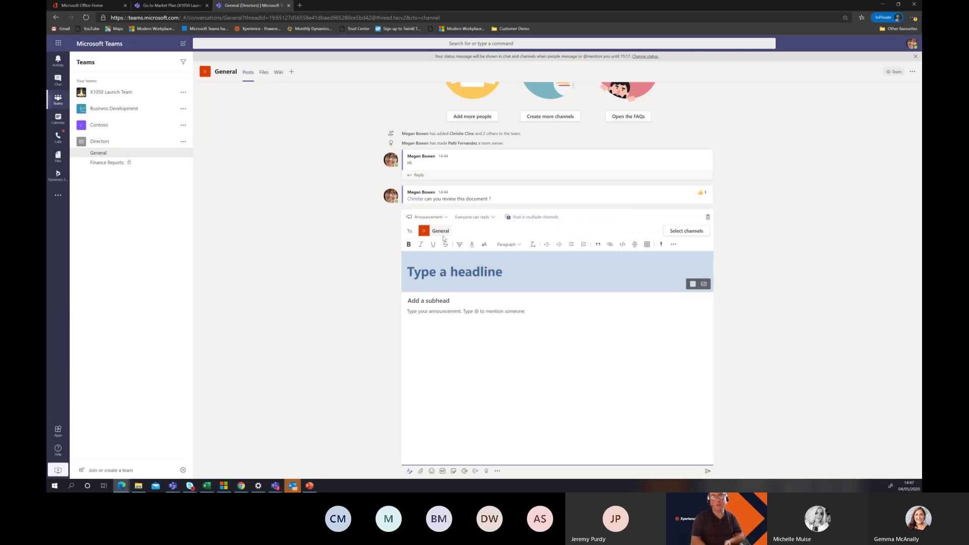
click(680, 231)
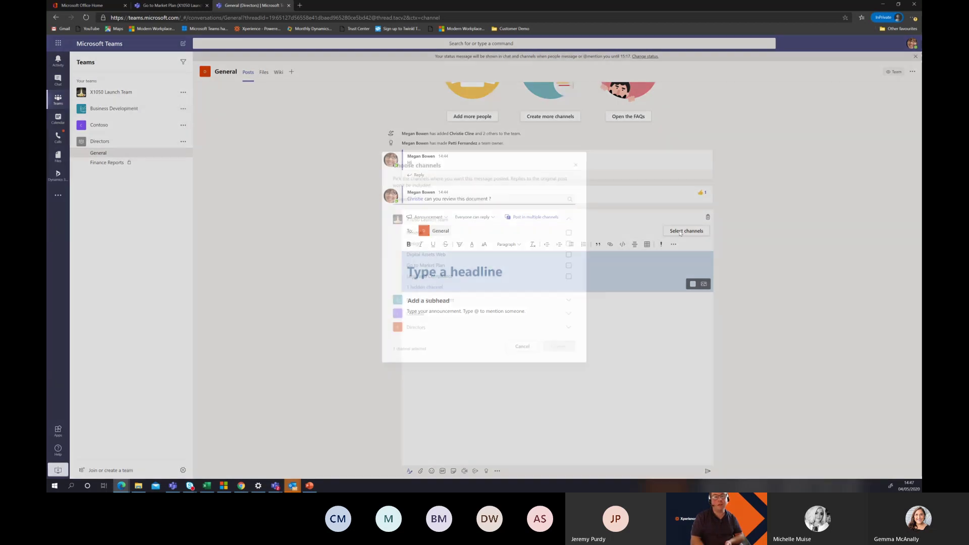
click(569, 233)
click(568, 254)
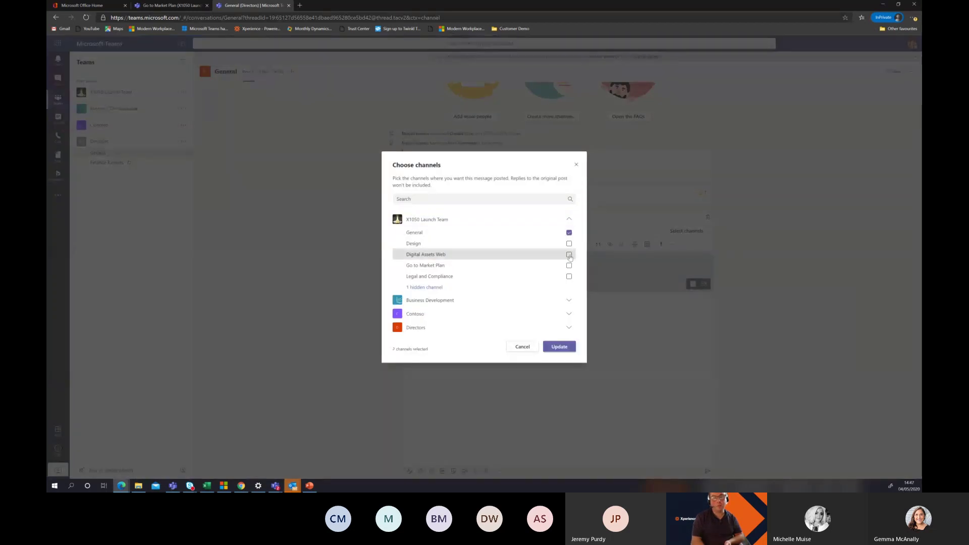
click(569, 276)
click(571, 302)
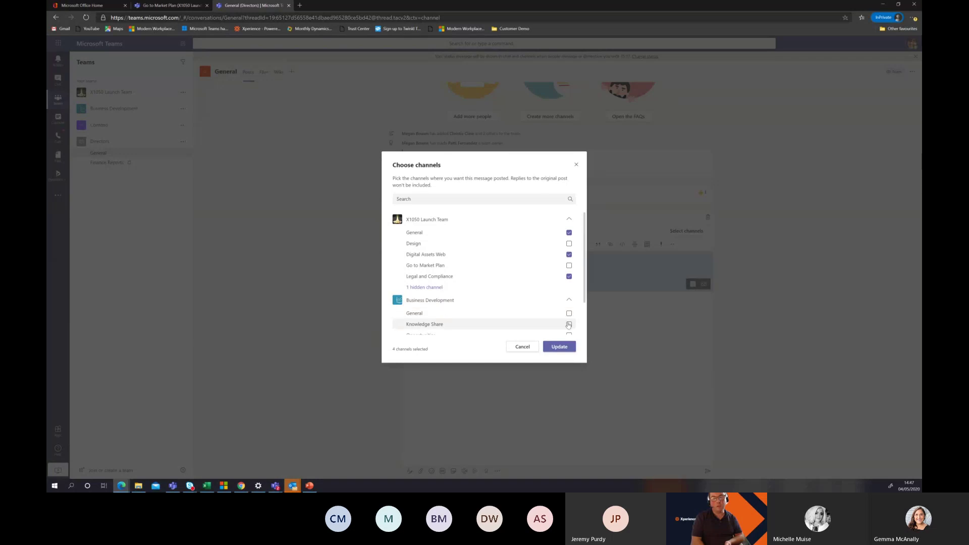
click(569, 314)
click(559, 347)
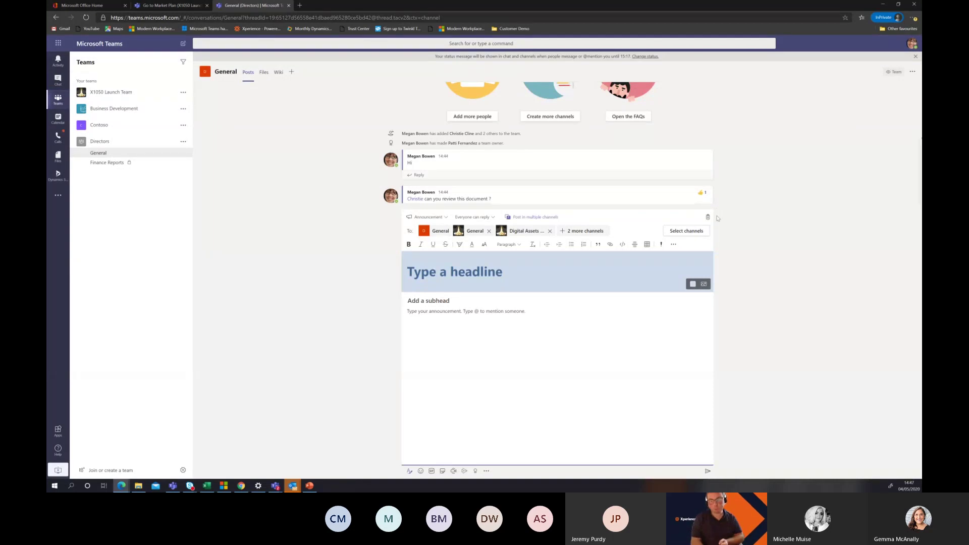
click(705, 221)
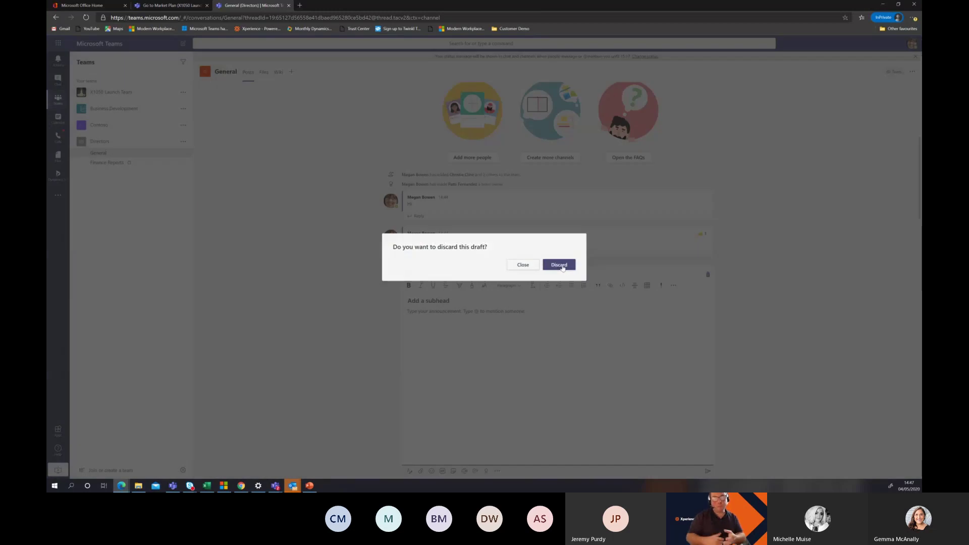
click(563, 267)
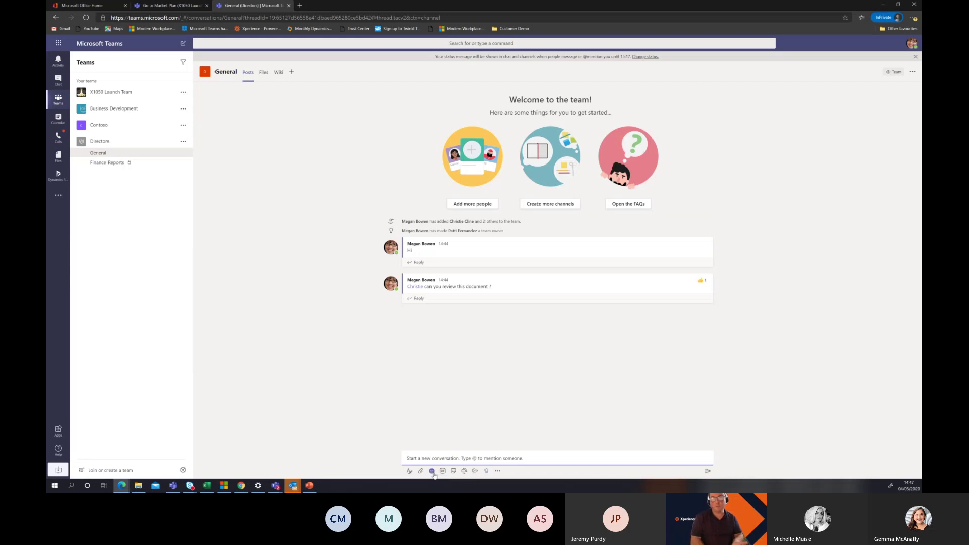
Look through the emoji, GIF and sticker collections available for a new channel message.
click(432, 472)
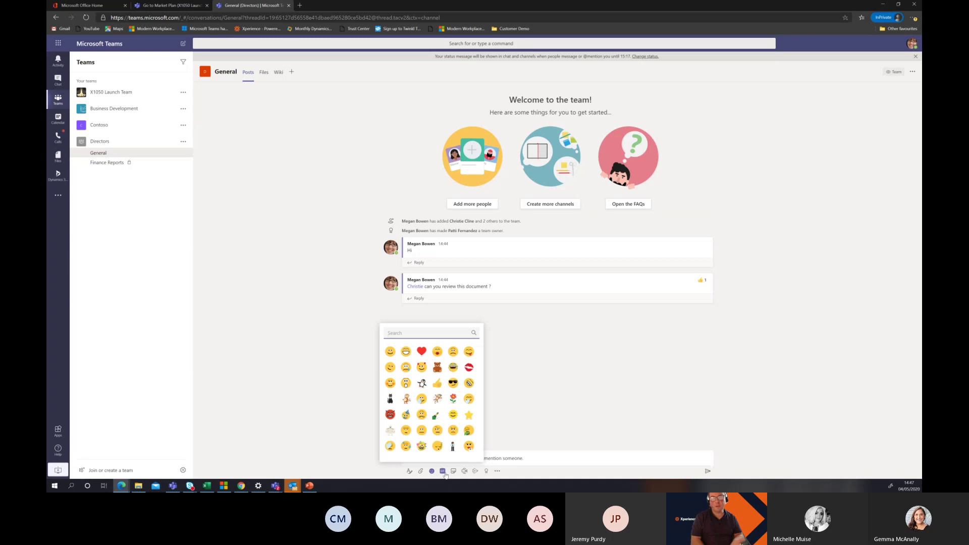
click(443, 471)
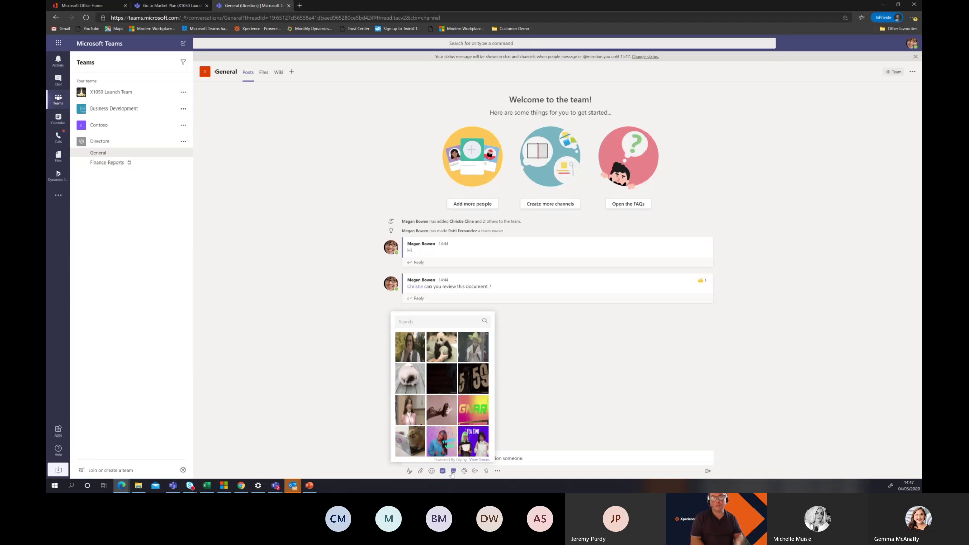
click(452, 472)
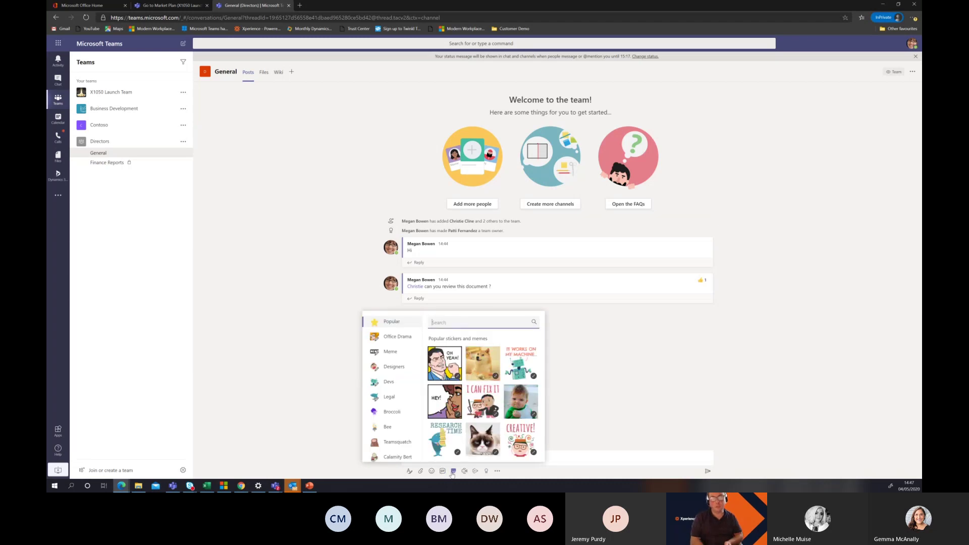
click(590, 468)
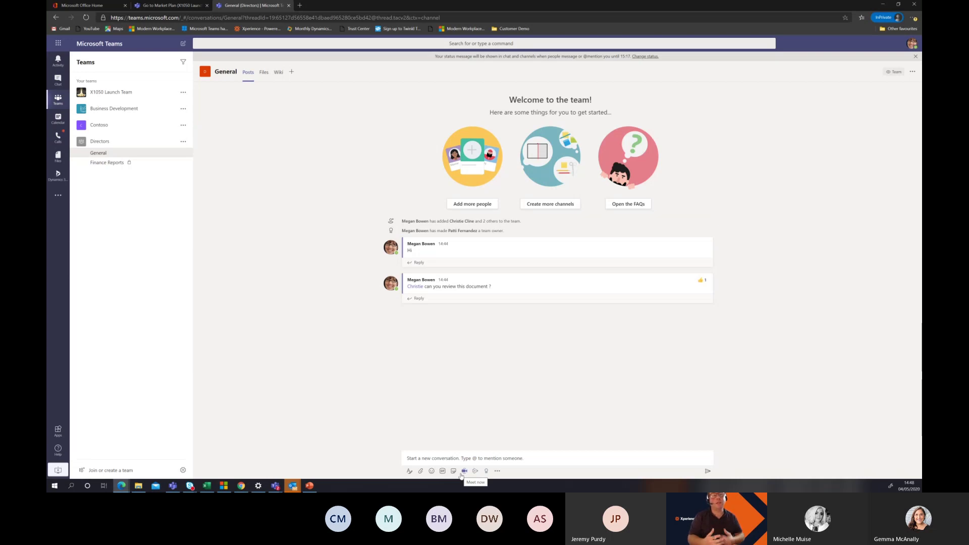
Set up an instant channel meeting with the subject "Training" and close its preview without starting the meeting.
mouse_move(539, 260)
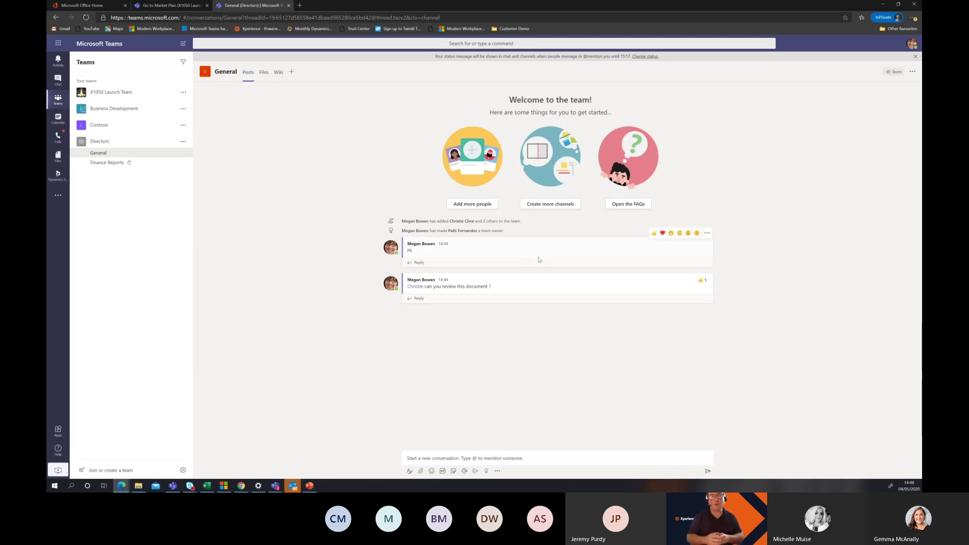
click(465, 471)
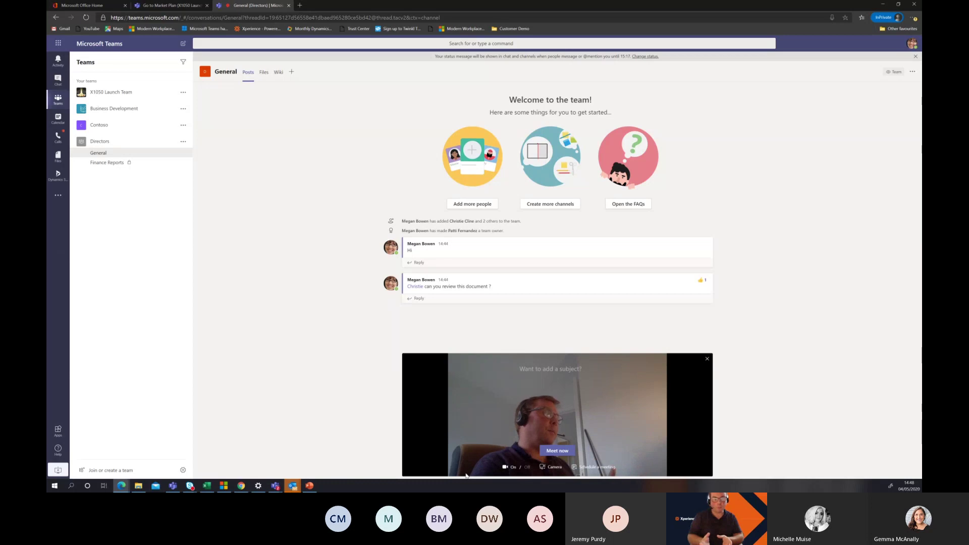
text(Trai)
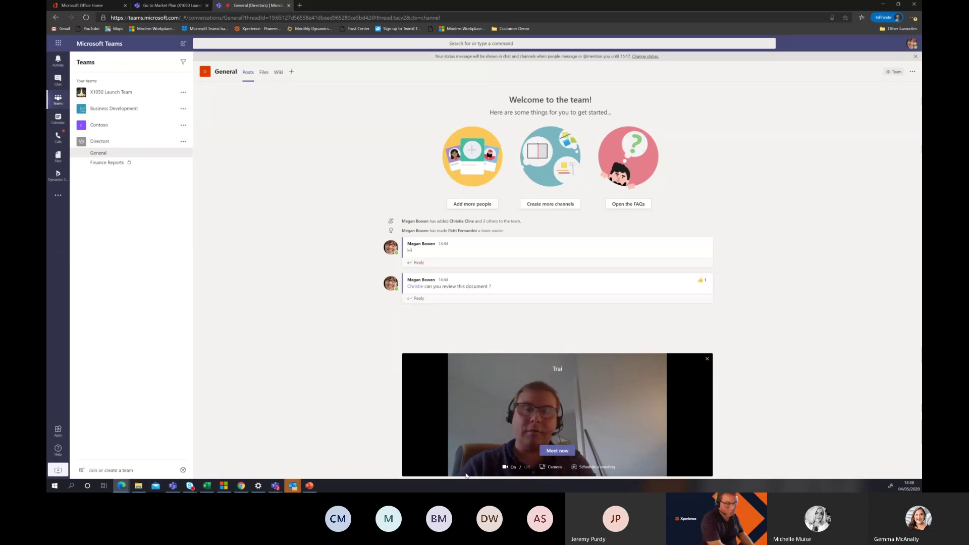
text(ingning)
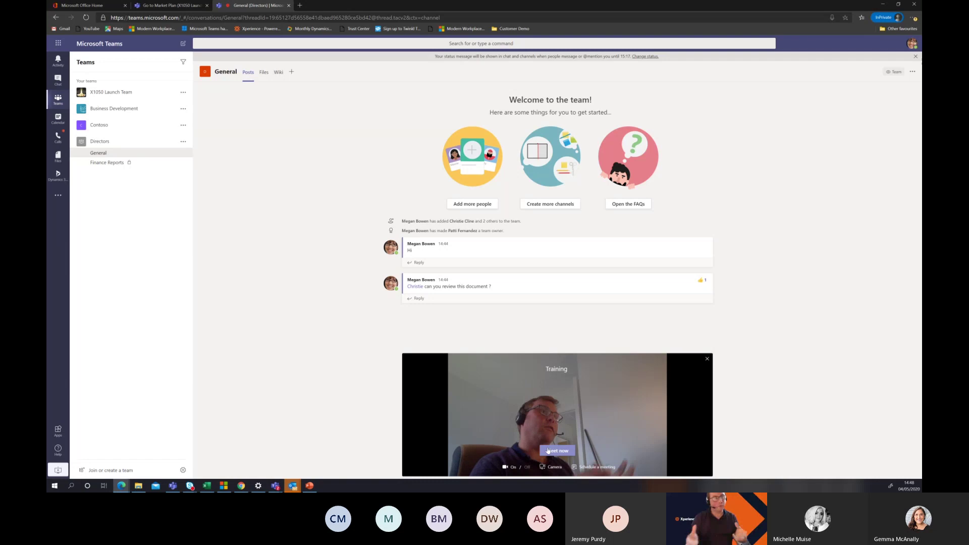
click(707, 360)
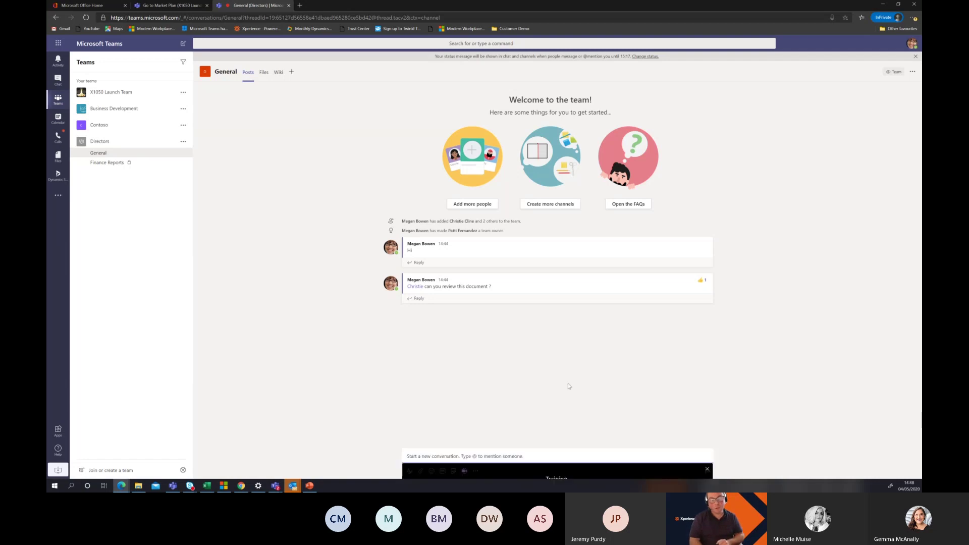
Review the messaging extensions, including the Praise badges and the store's additional messaging apps, and return to the Directors team's General channel.
click(476, 472)
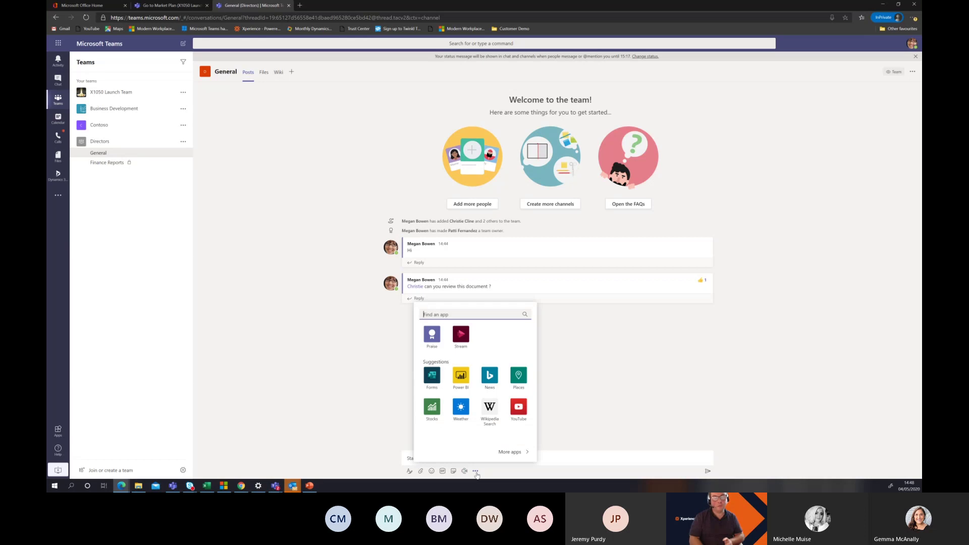
click(434, 341)
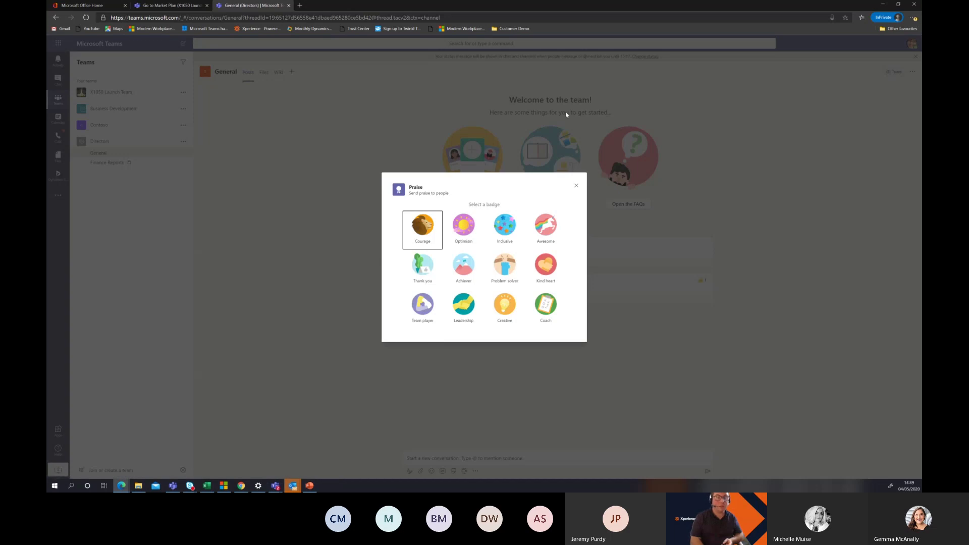
click(577, 187)
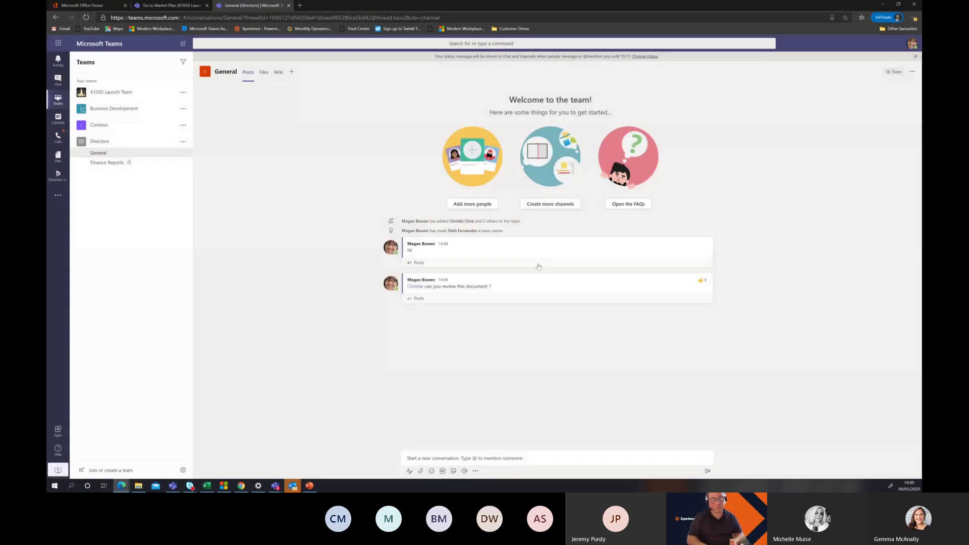
click(477, 471)
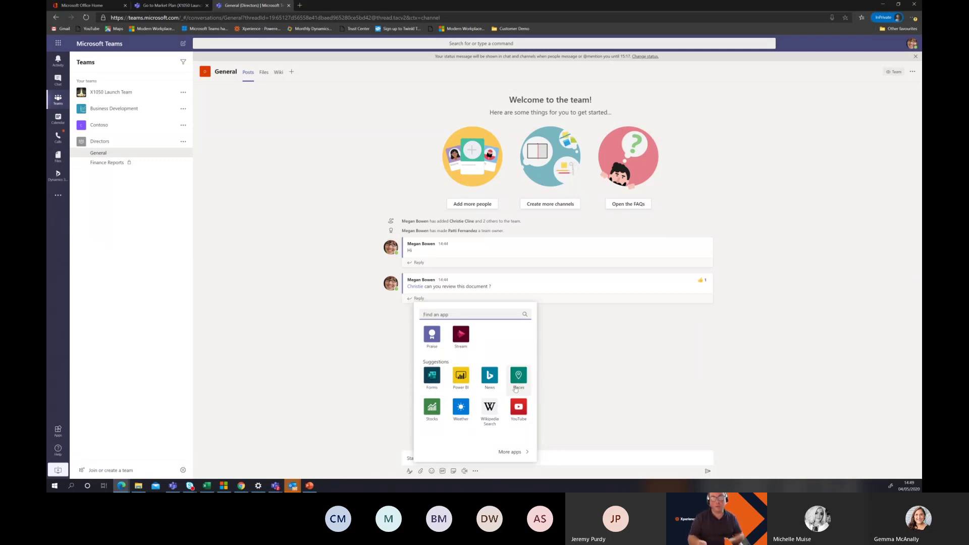
click(511, 452)
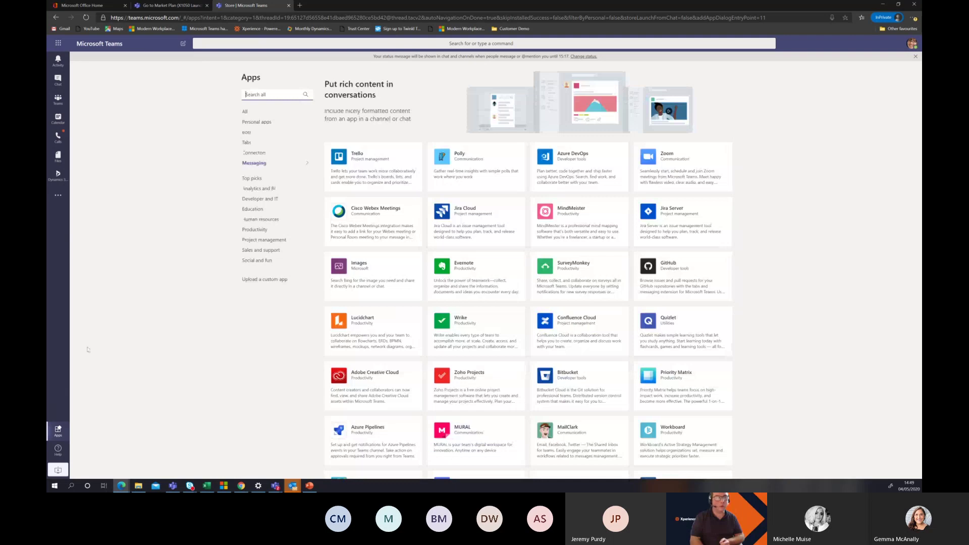
click(59, 103)
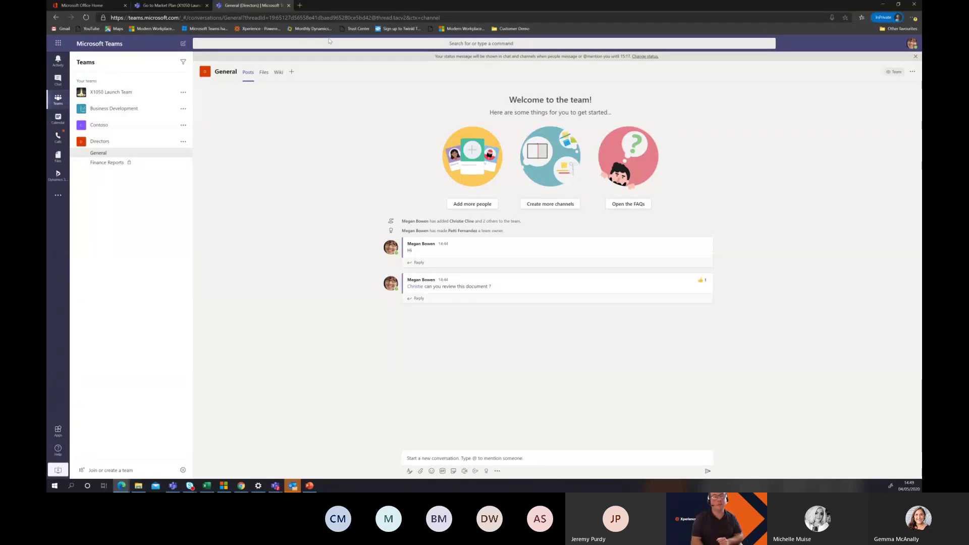
Create a folder named "Training" in the files of the Directors team's General channel.
click(265, 73)
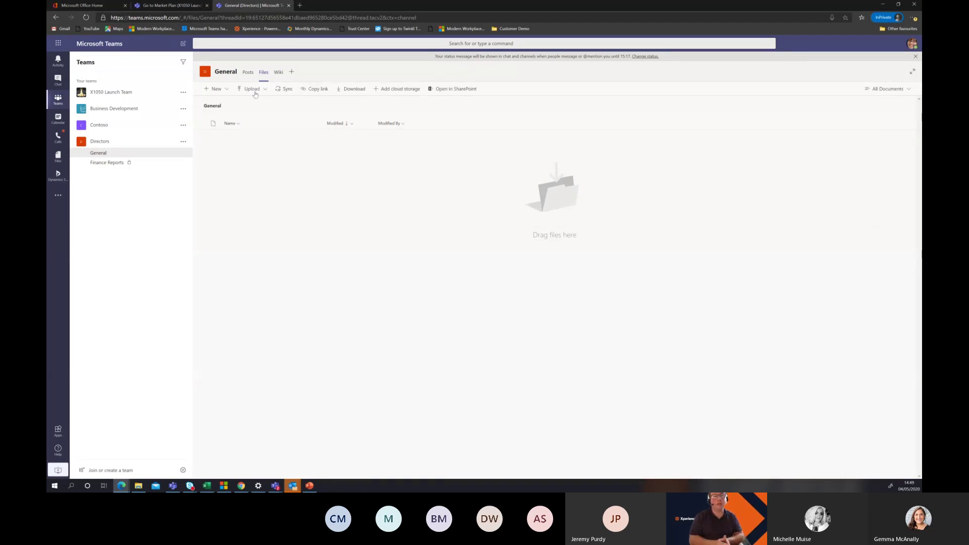
click(229, 90)
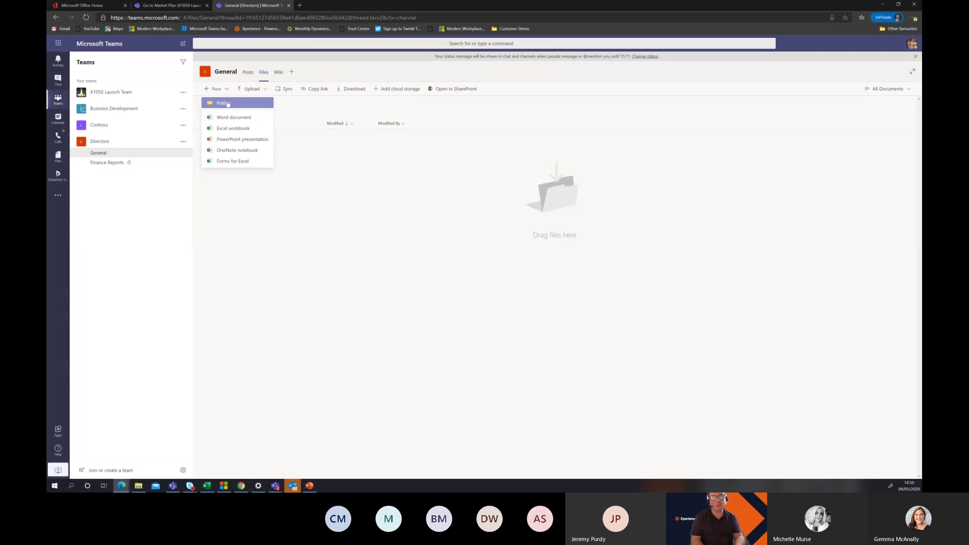
click(228, 104)
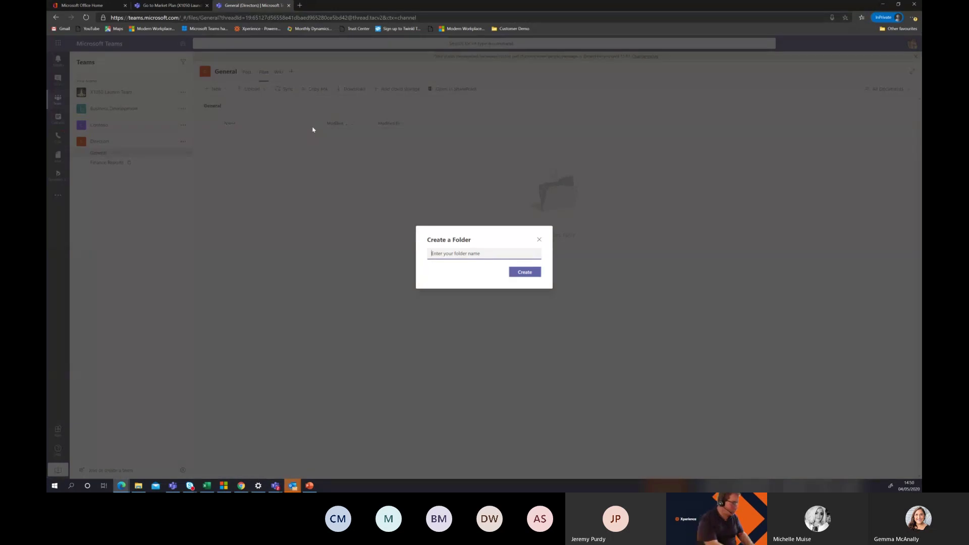
text(Tran)
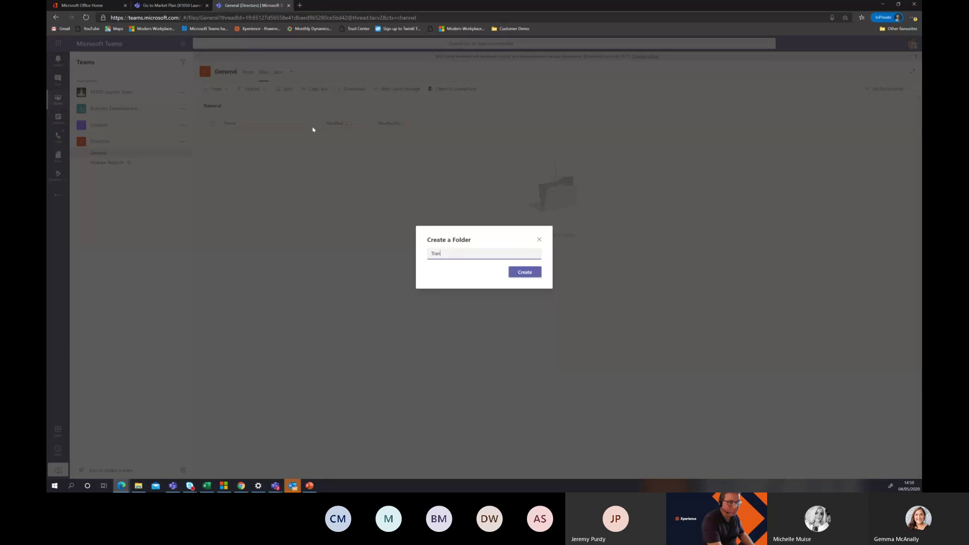
text(ning)
key(Return)
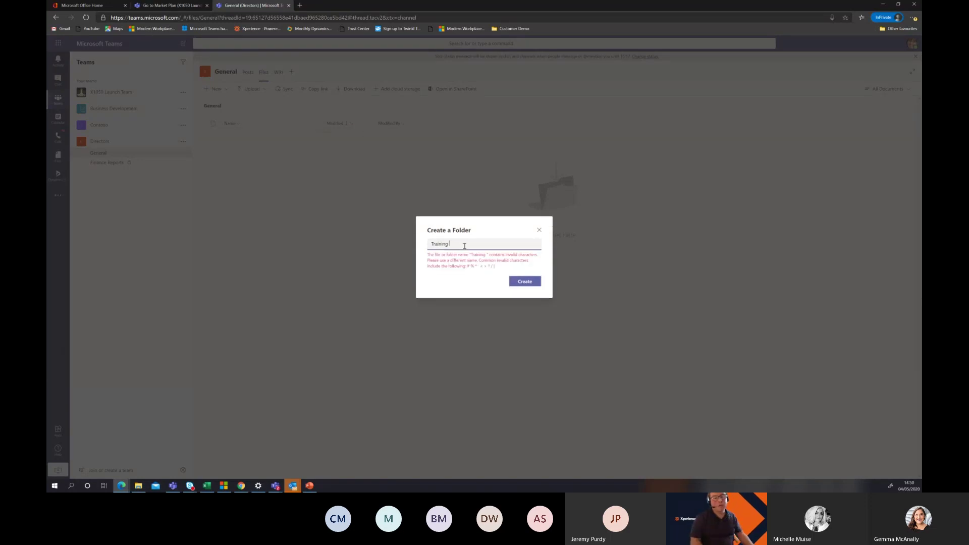
key(BackSpace)
key(Return)
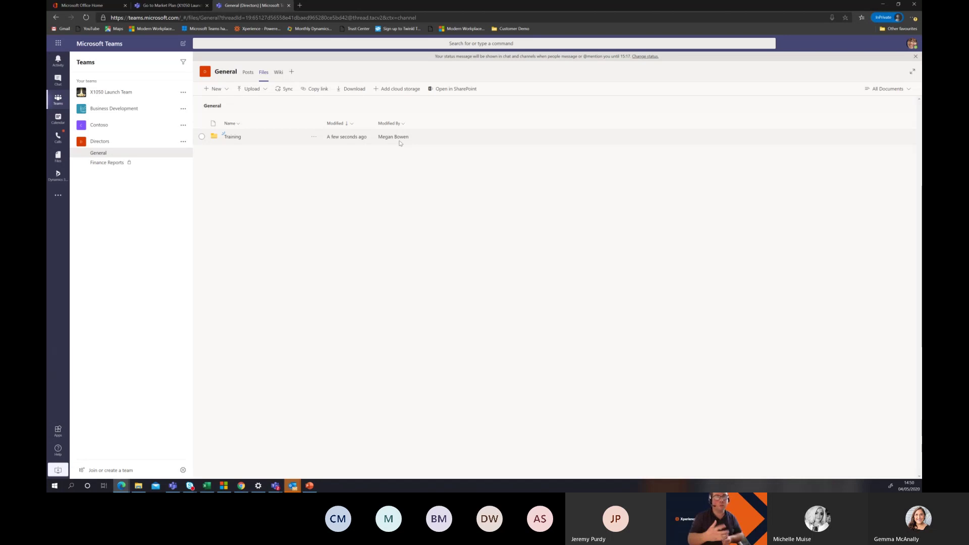
Upload the Contoso Electronics folder from the computer's Documents into the Training folder and check the upload progress.
click(232, 137)
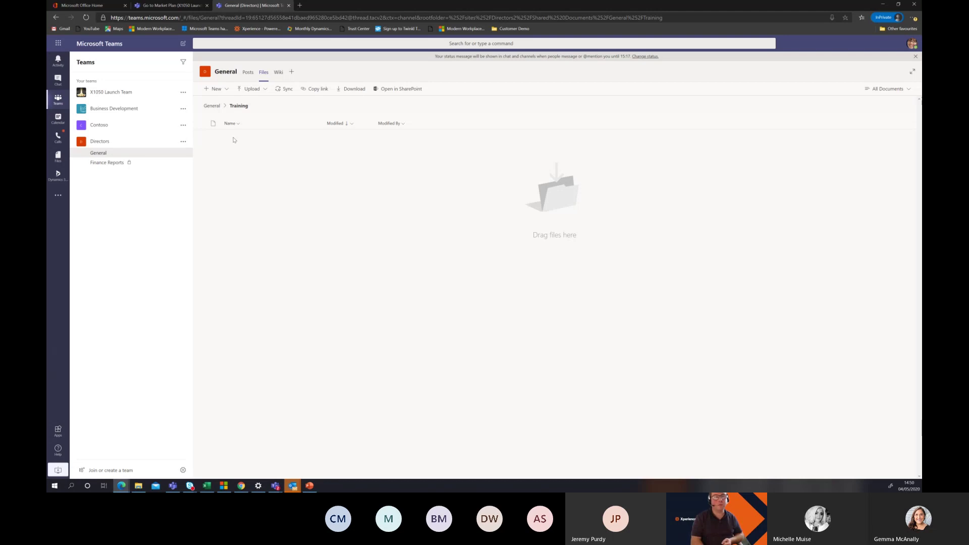
click(258, 90)
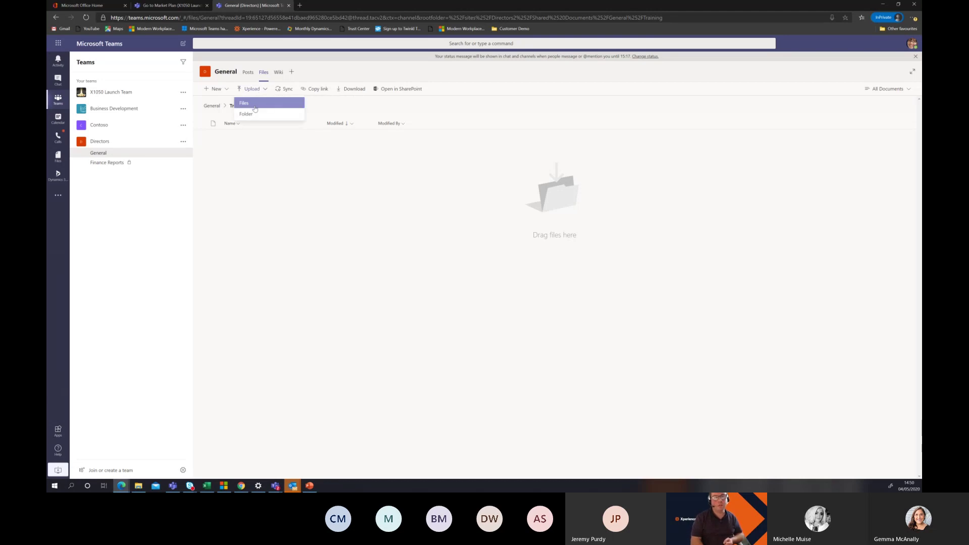
click(252, 114)
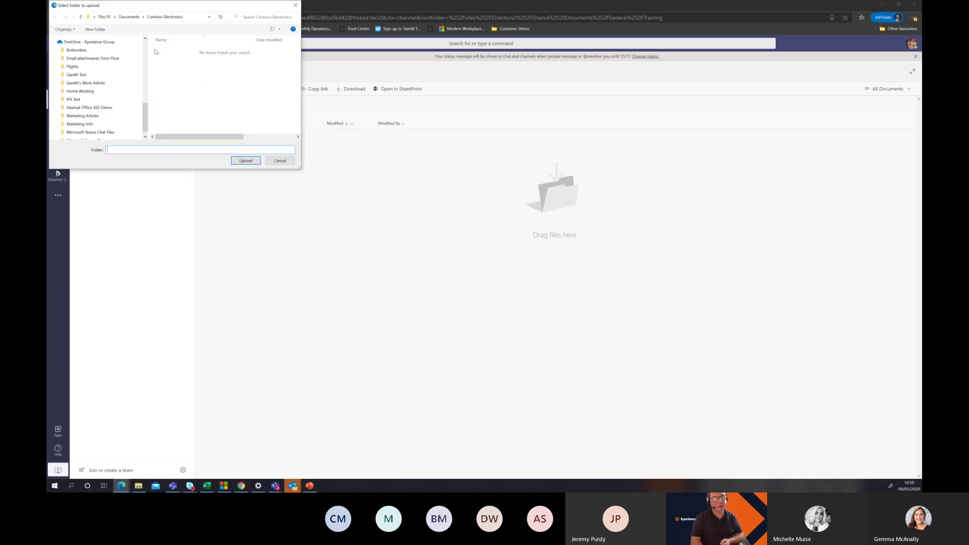
click(78, 67)
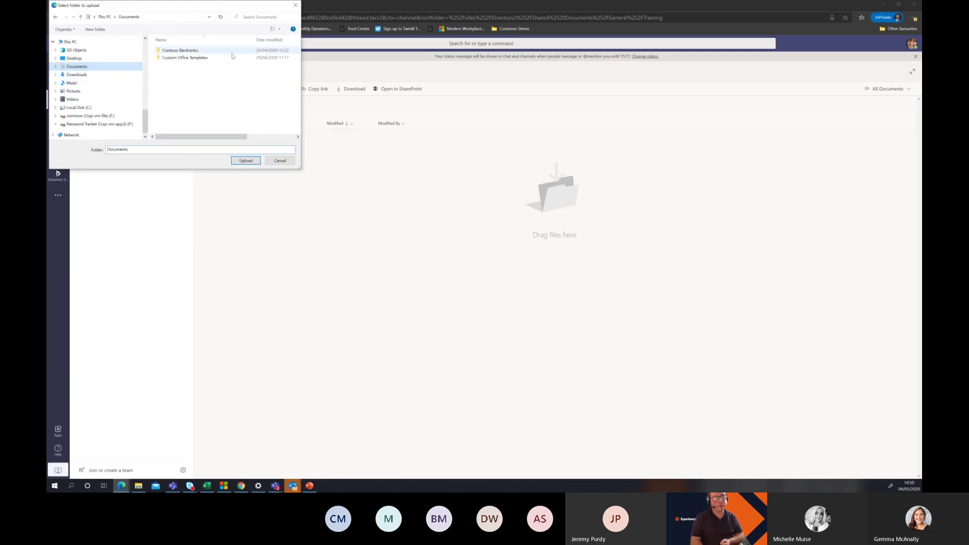
click(185, 51)
click(245, 161)
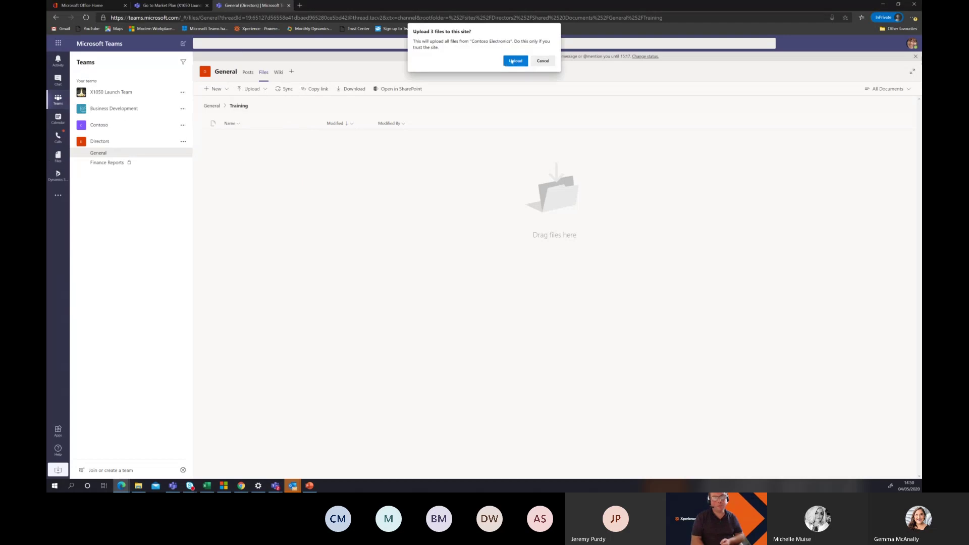
key(Return)
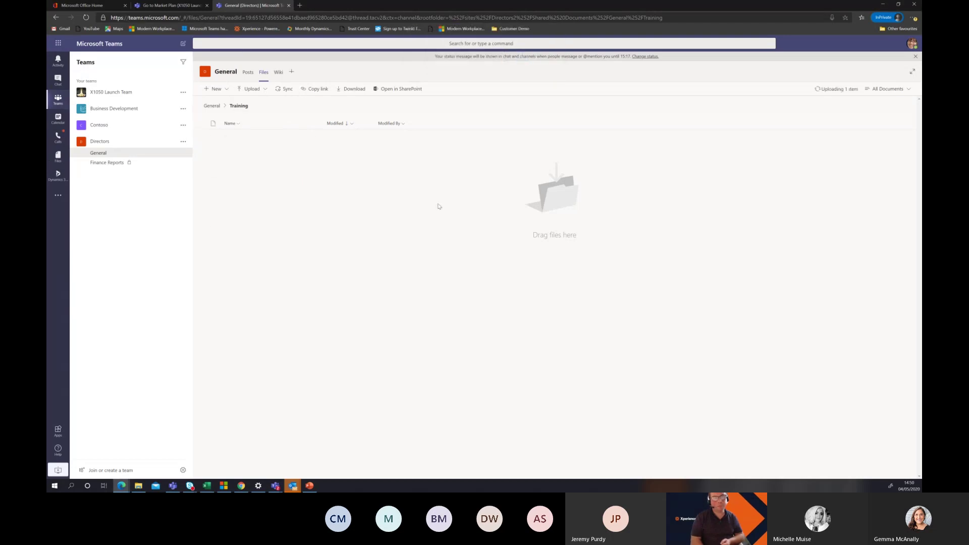
click(842, 91)
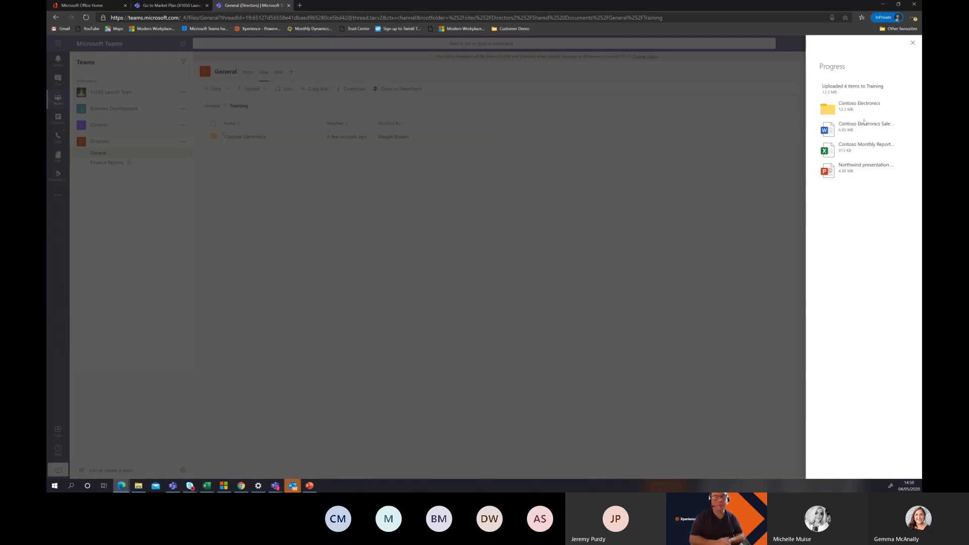
click(337, 217)
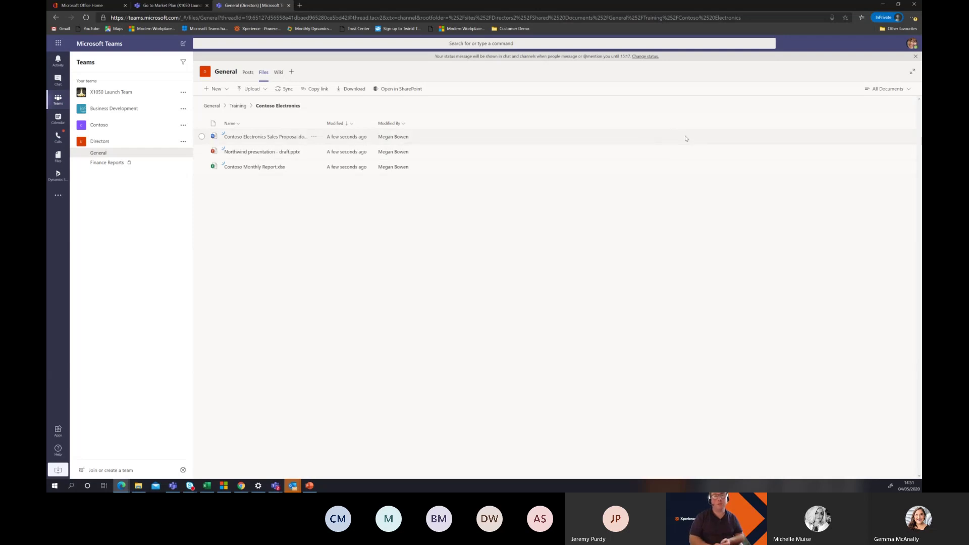
Review the file actions for Contoso Electronics Sales Proposal.docx in the Contoso Electronics folder, including the additional Check out option.
click(314, 137)
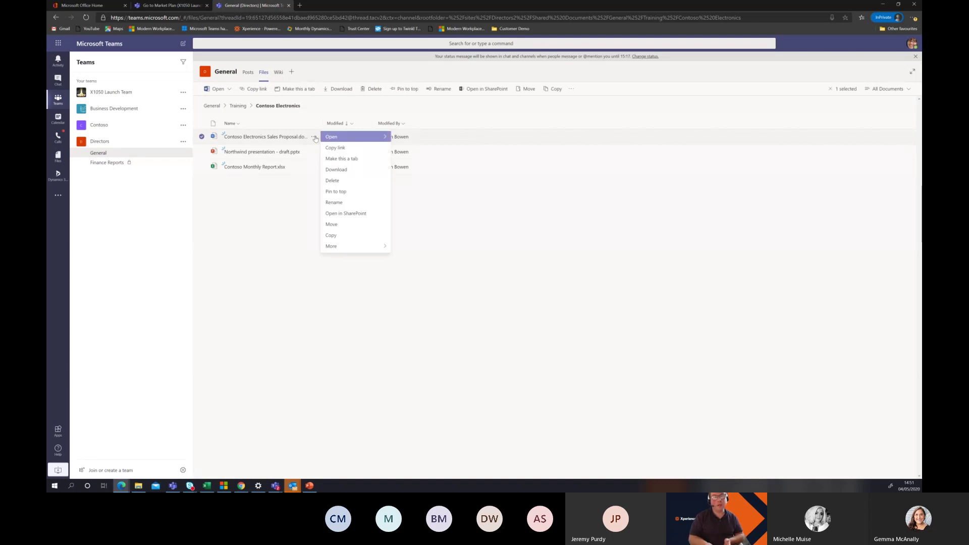
mouse_move(347, 249)
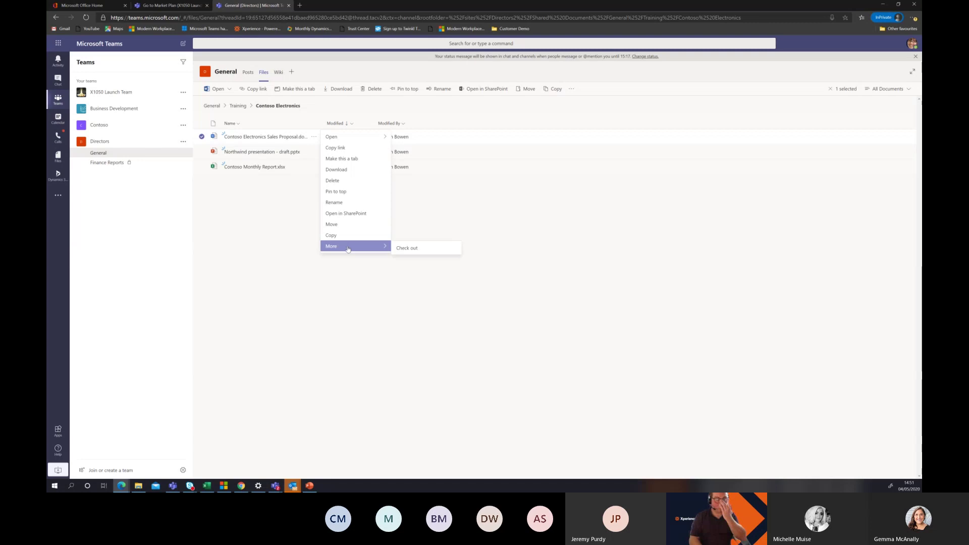
click(283, 240)
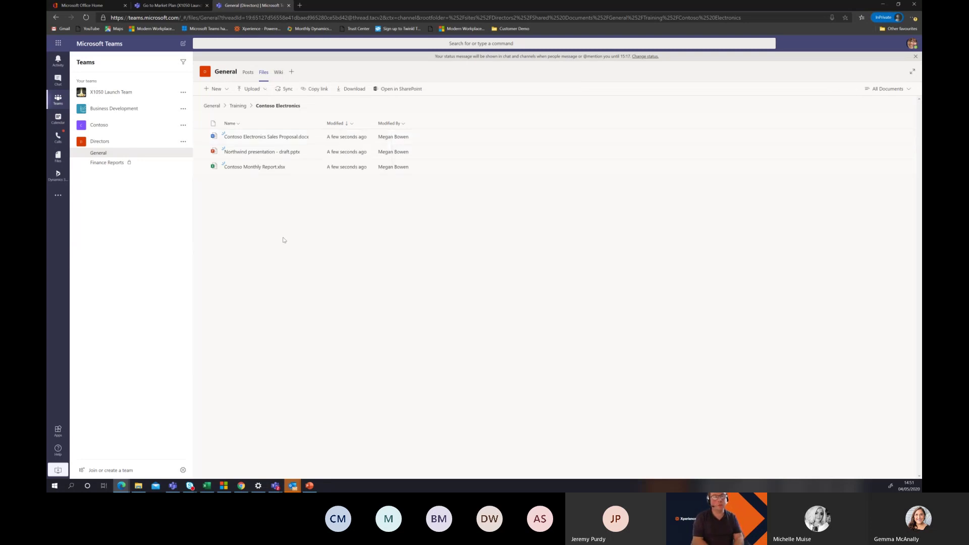
Return to the General channel's posts and look at the recent files offered as message attachments.
click(249, 73)
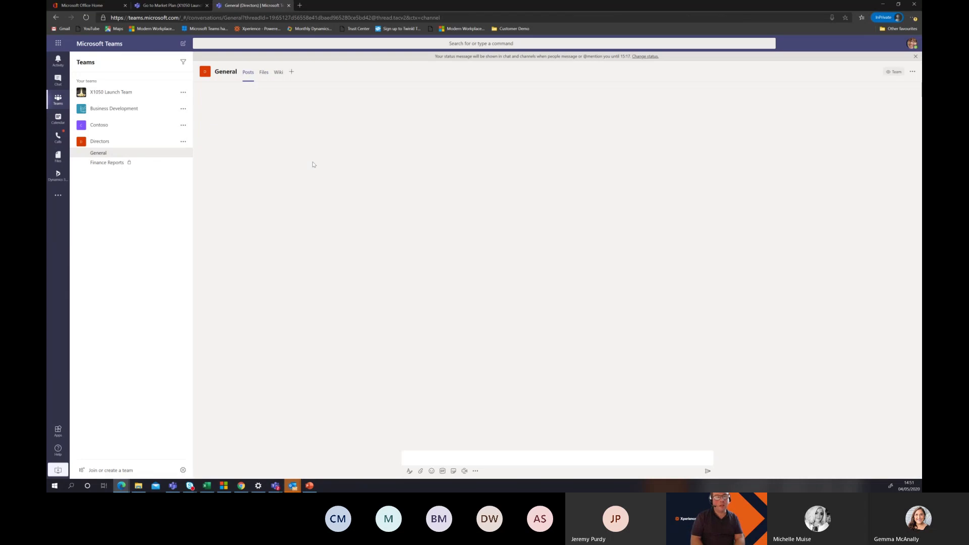
mouse_move(418, 277)
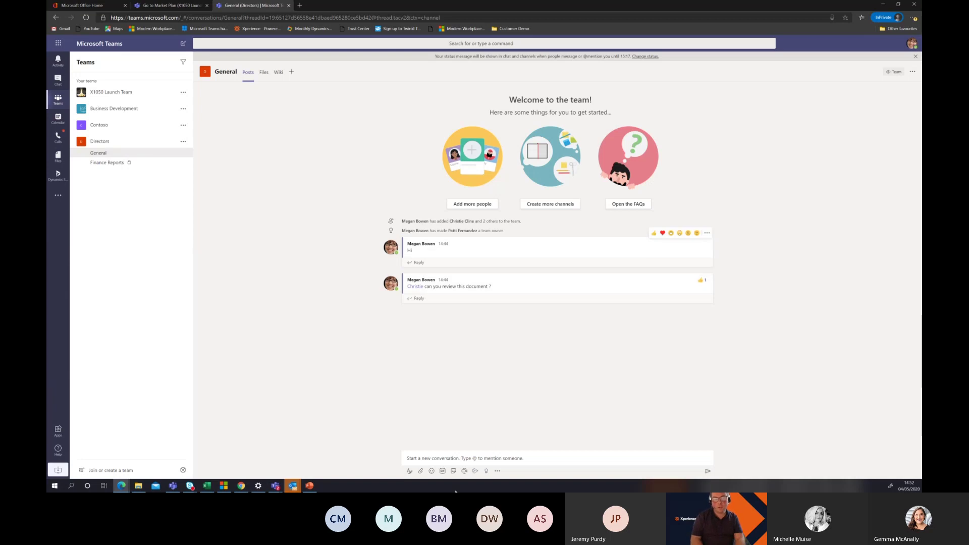
click(422, 472)
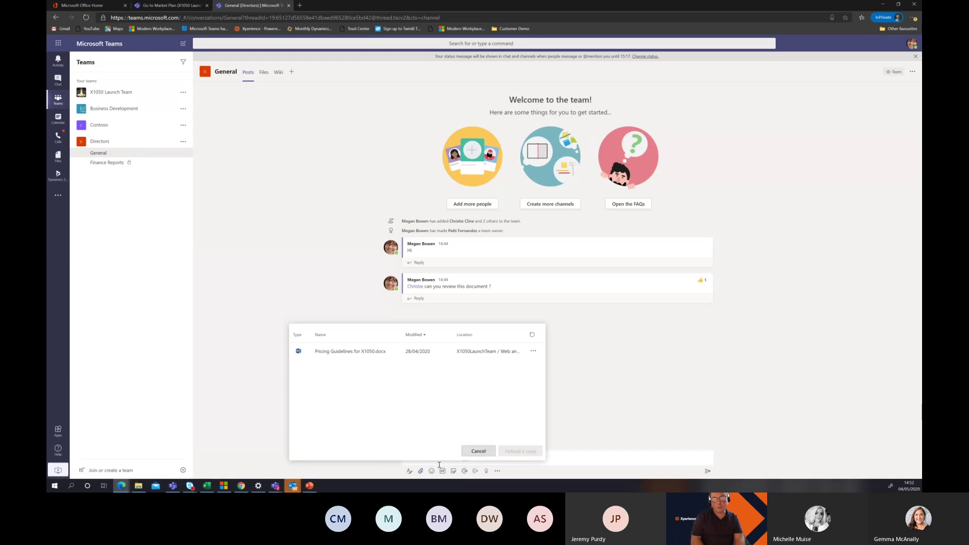
click(439, 465)
Post a message sharing a link to Contoso Monthly Report.xlsx from the General channel's Training > Contoso Electronics folder.
click(421, 471)
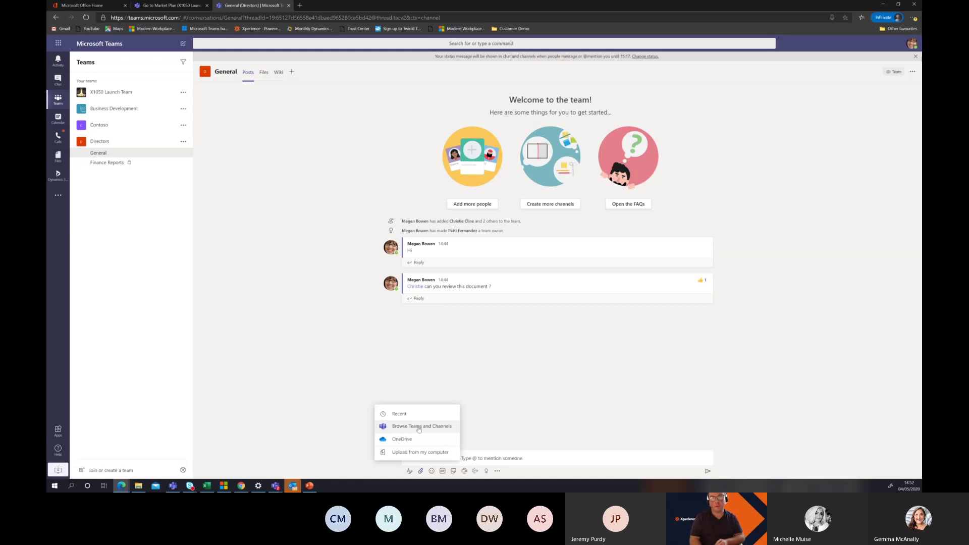
click(418, 427)
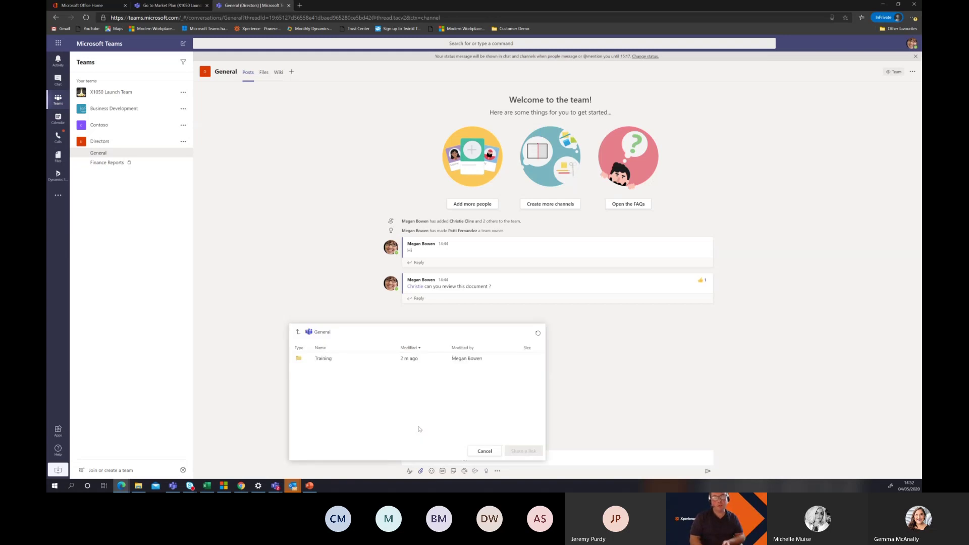
click(325, 359)
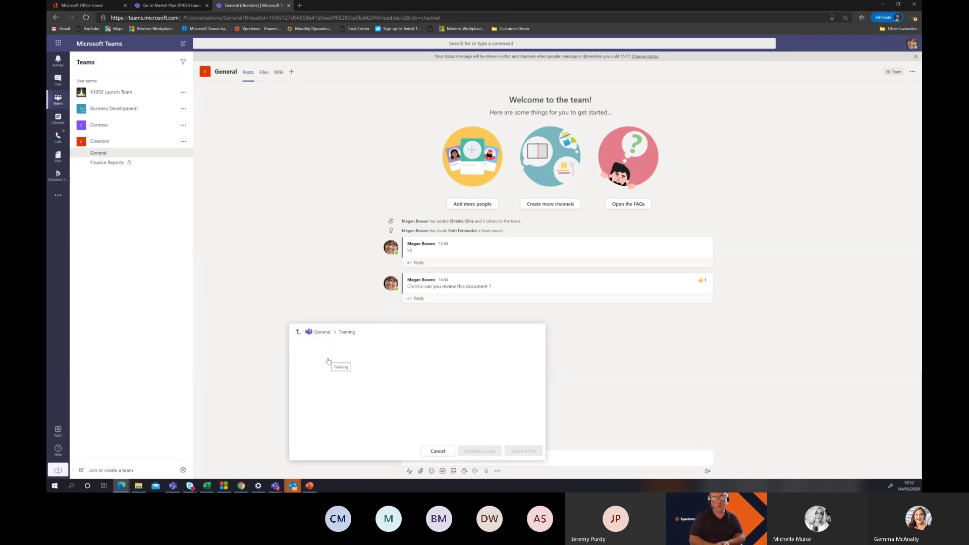
click(328, 359)
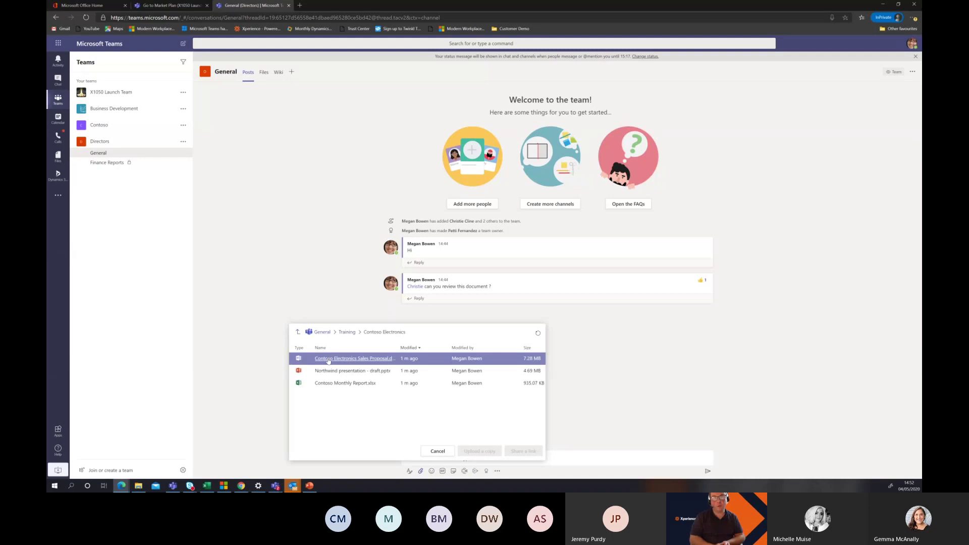
click(353, 383)
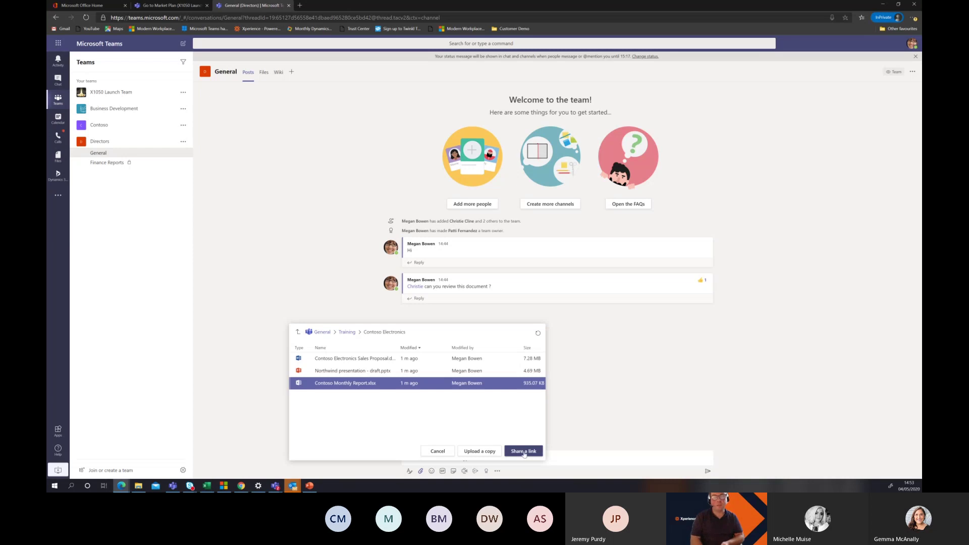
click(524, 452)
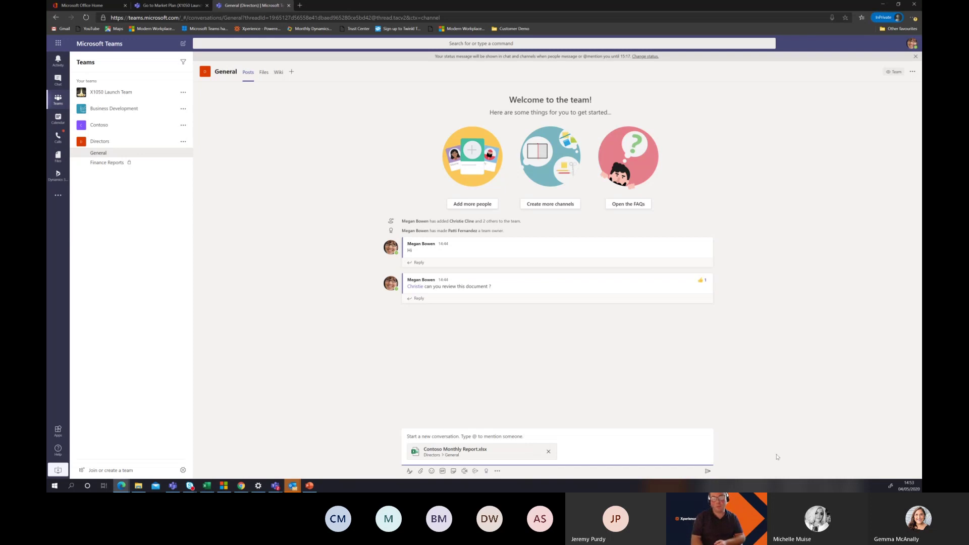
click(707, 472)
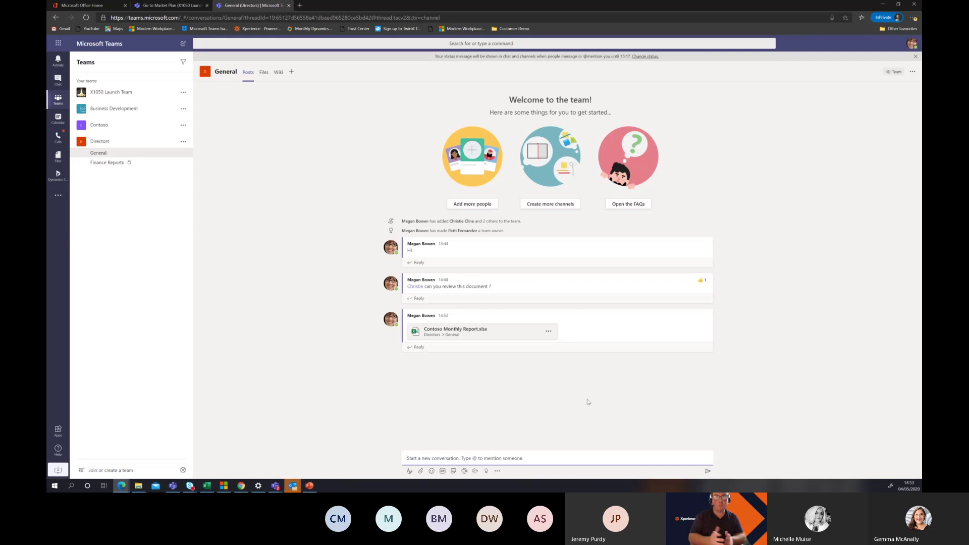
View the shared Contoso Monthly Report.xlsx workbook inside Teams and return to the channel's posts.
click(464, 332)
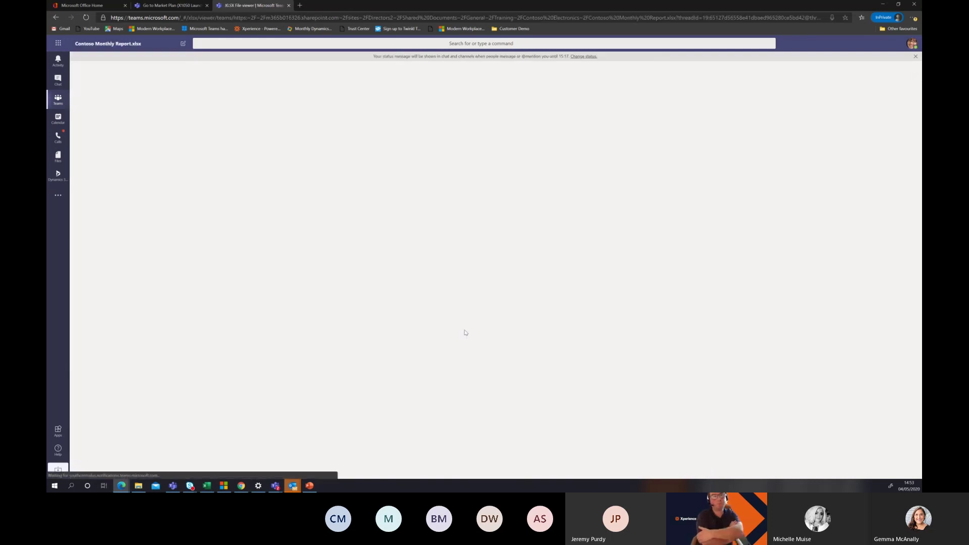
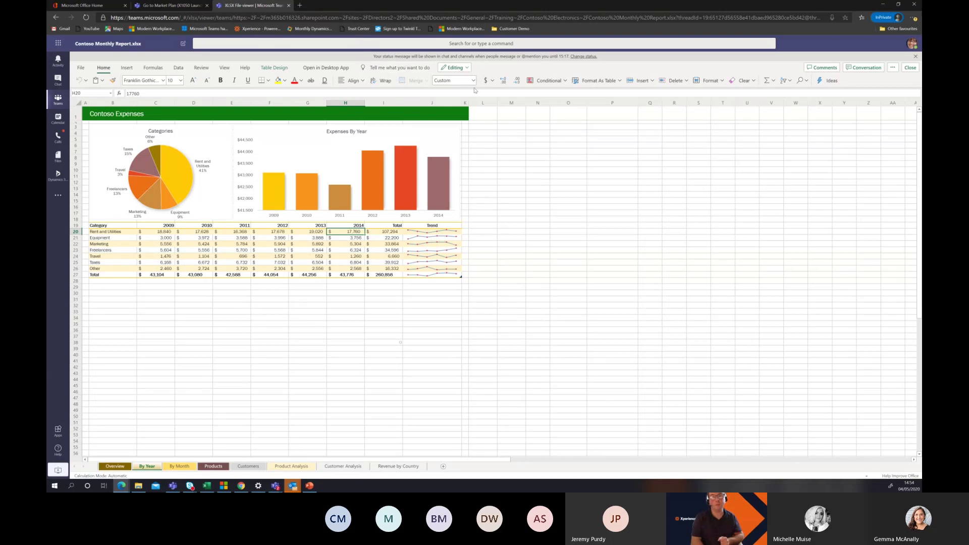
click(910, 68)
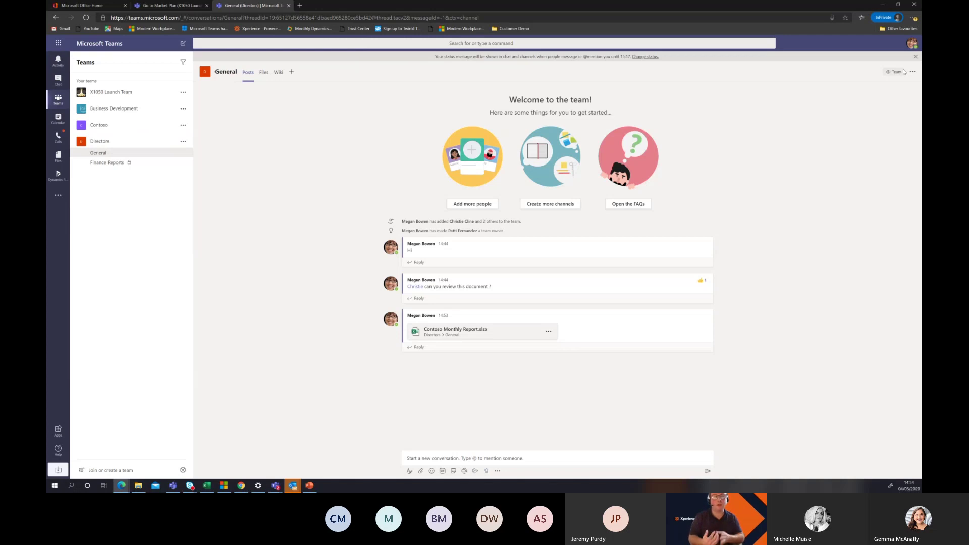
Filter the activity feed by the word "legal", clear that text, and limit the feed to unread items.
click(58, 63)
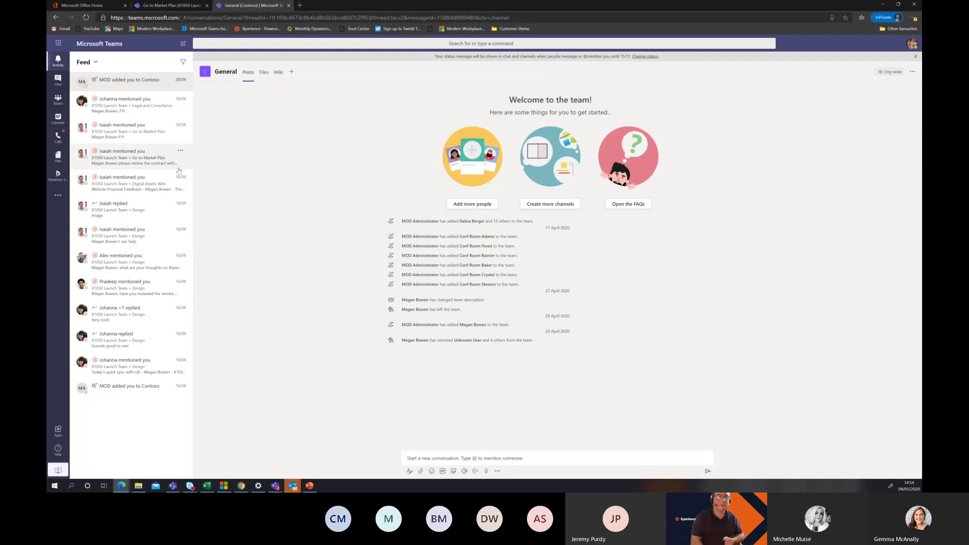
click(182, 63)
text(legal)
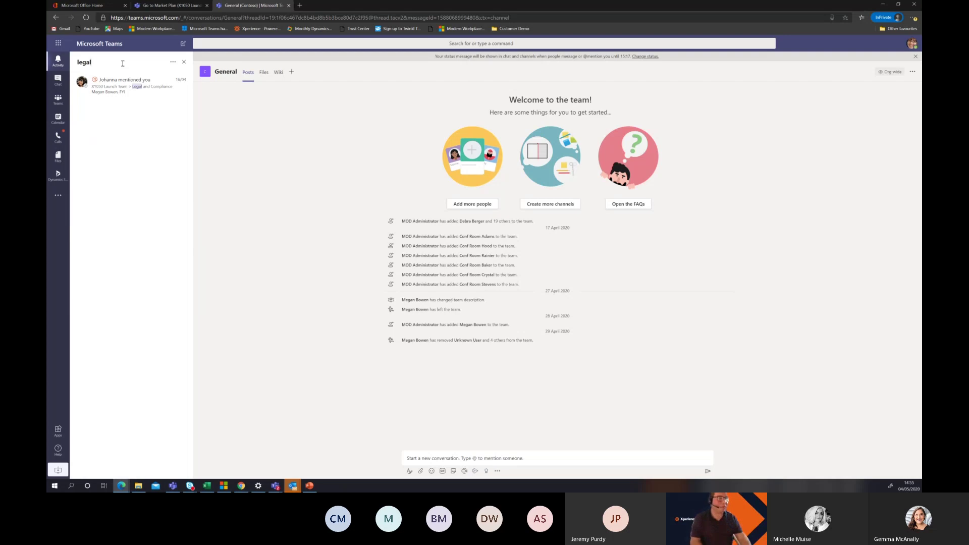
key(BackSpace)
key(BackSpace)
key(BackSpace)
key(BackSpace)
key(BackSpace)
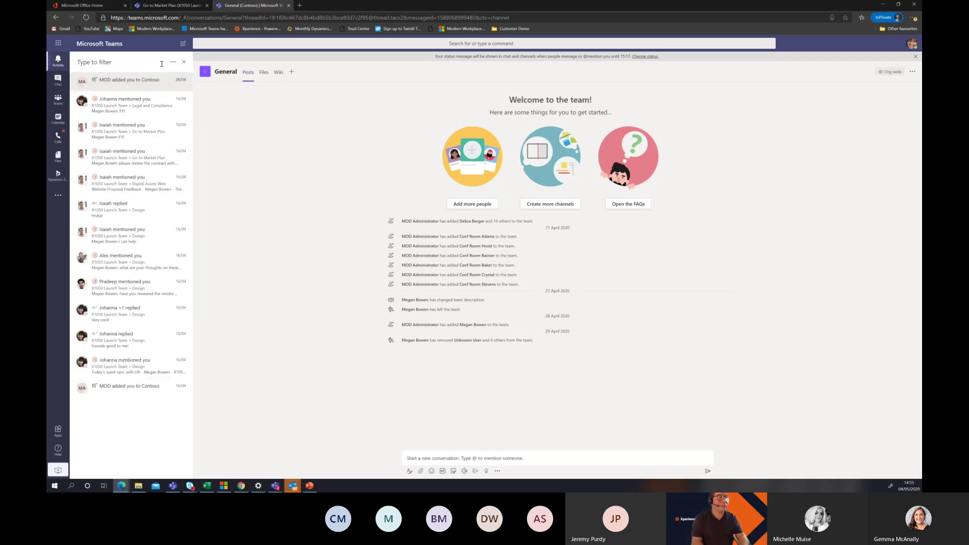
click(172, 62)
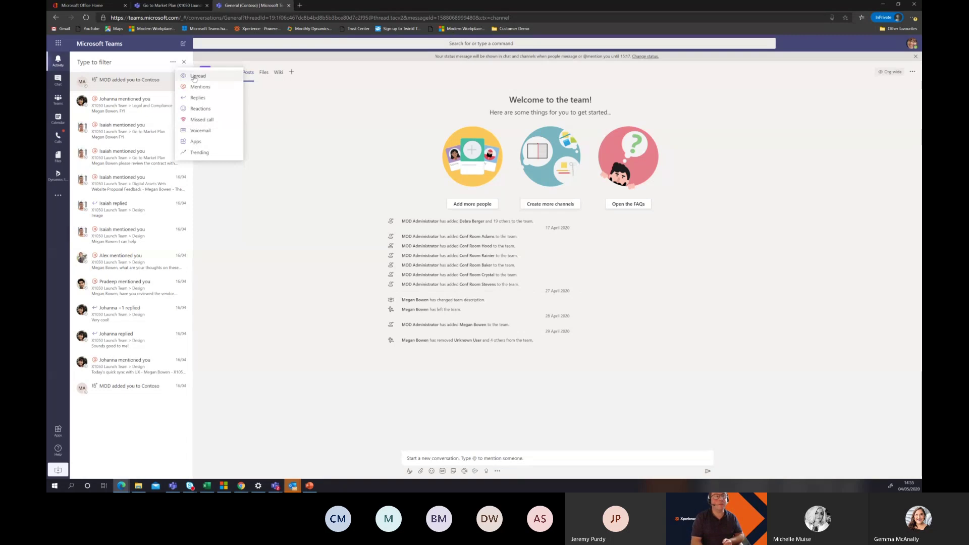
click(194, 76)
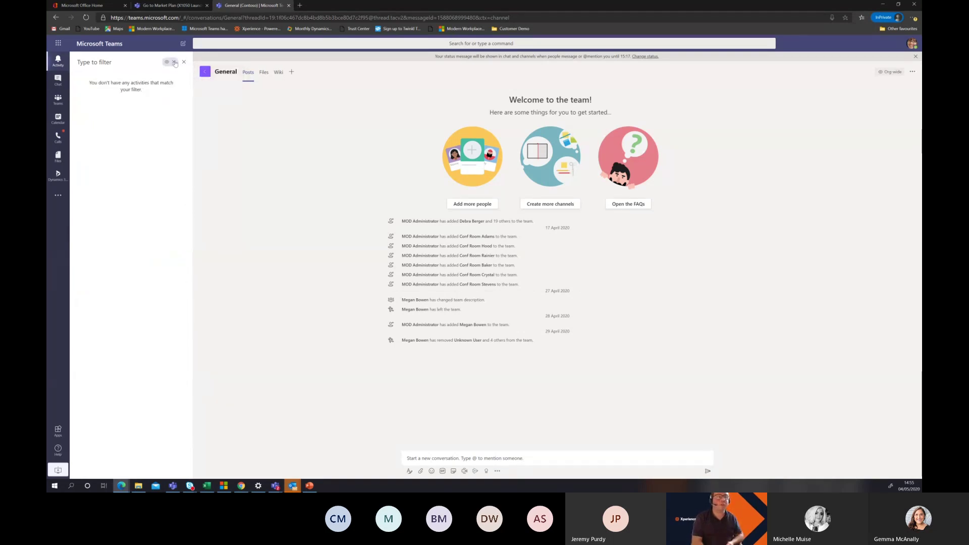
Replace the activity feed's unread filter with Mentions, clear it, and look through the other filter types.
click(174, 62)
click(174, 63)
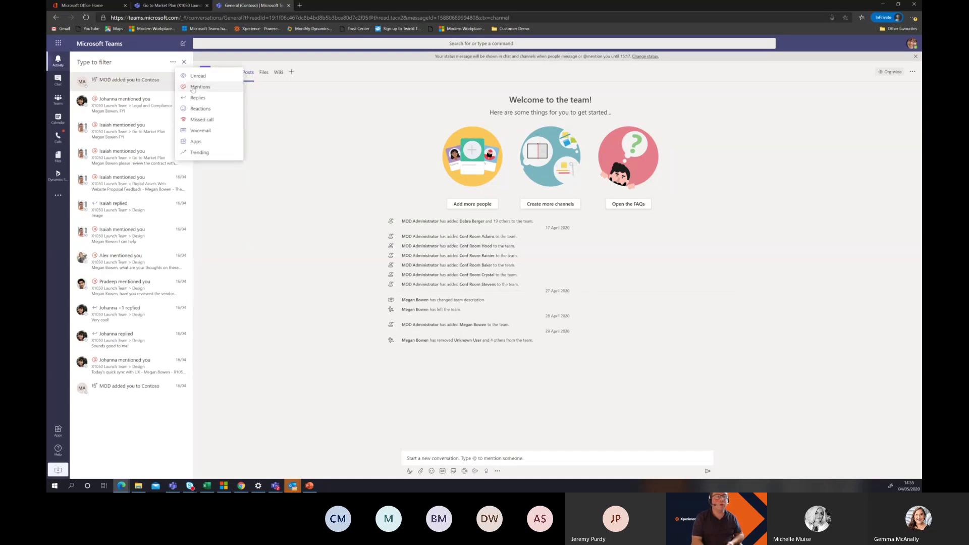
click(190, 88)
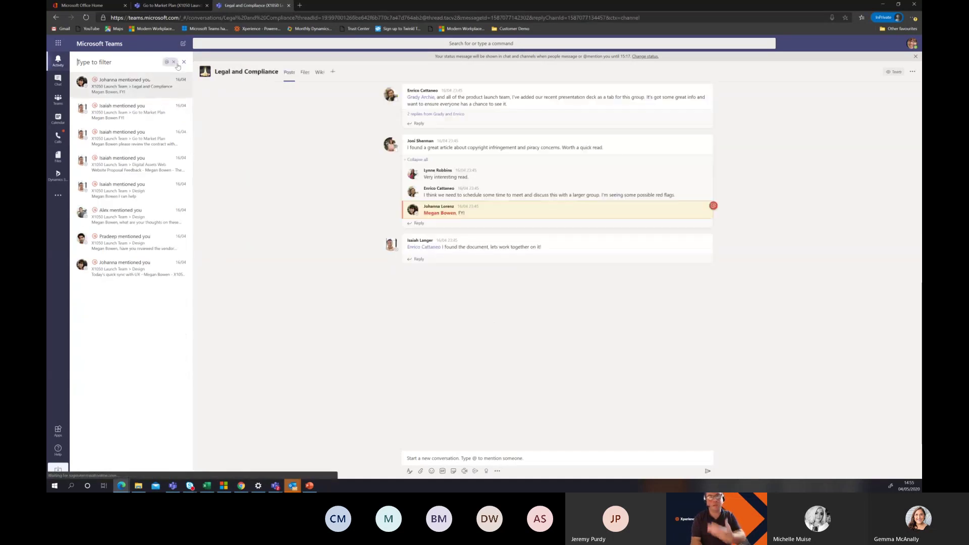
click(174, 62)
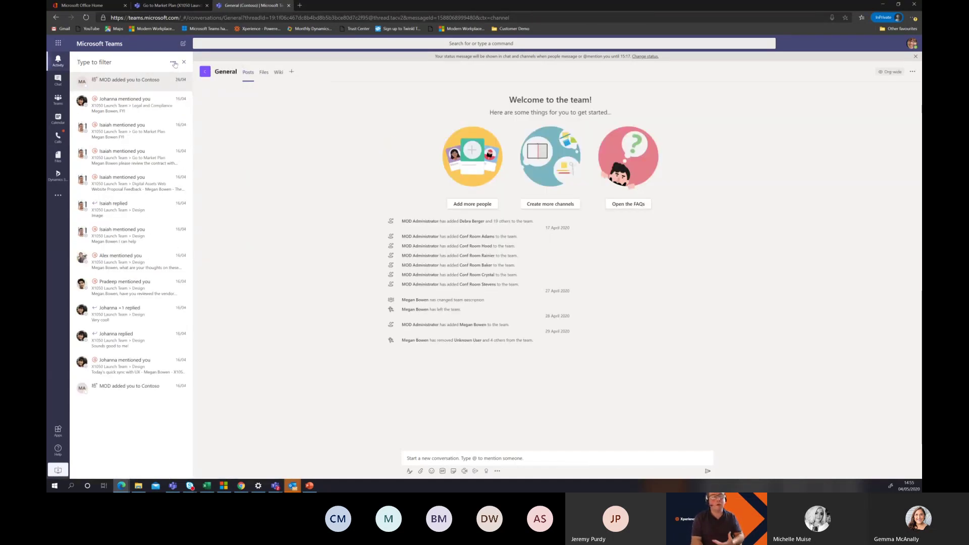
click(174, 63)
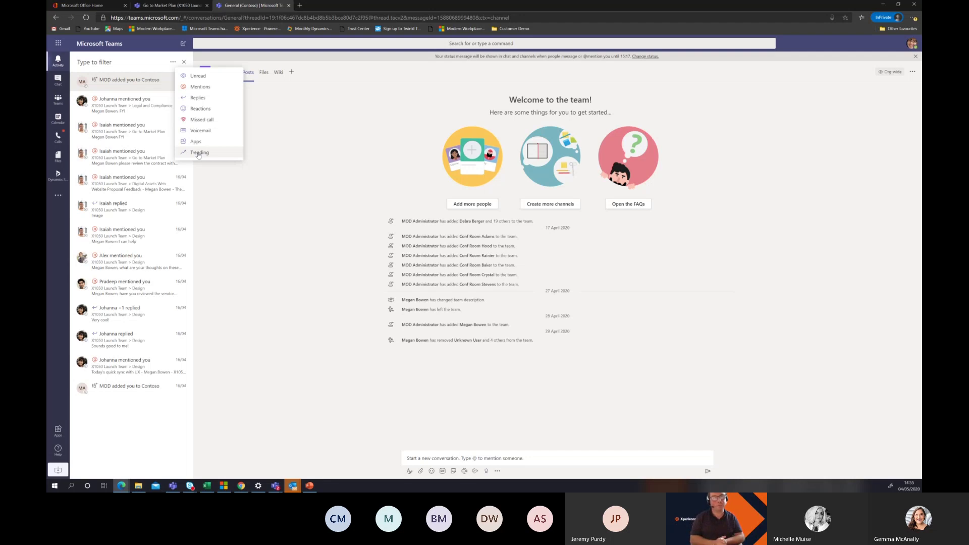
click(310, 157)
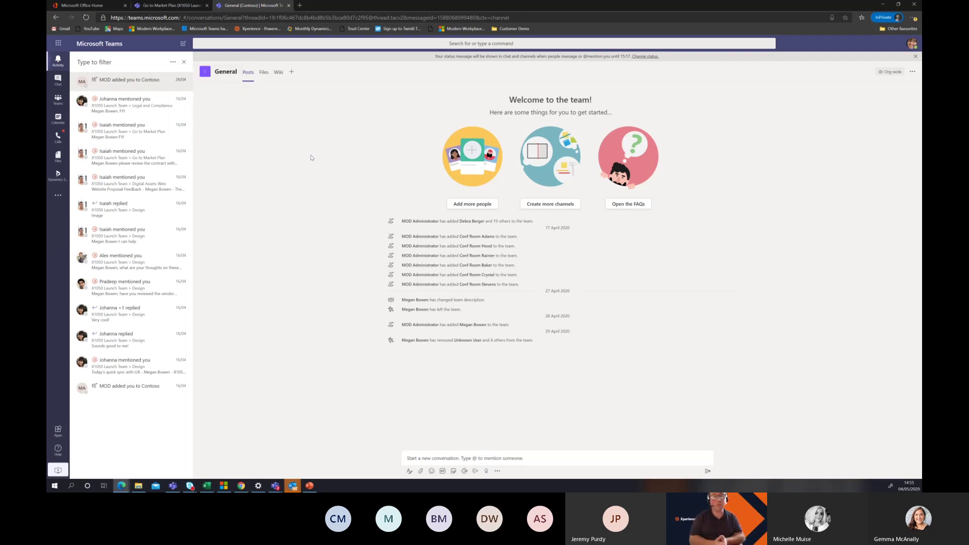
Browse the recent chats, viewing the Who app's conversation and the latest meeting chat.
click(58, 81)
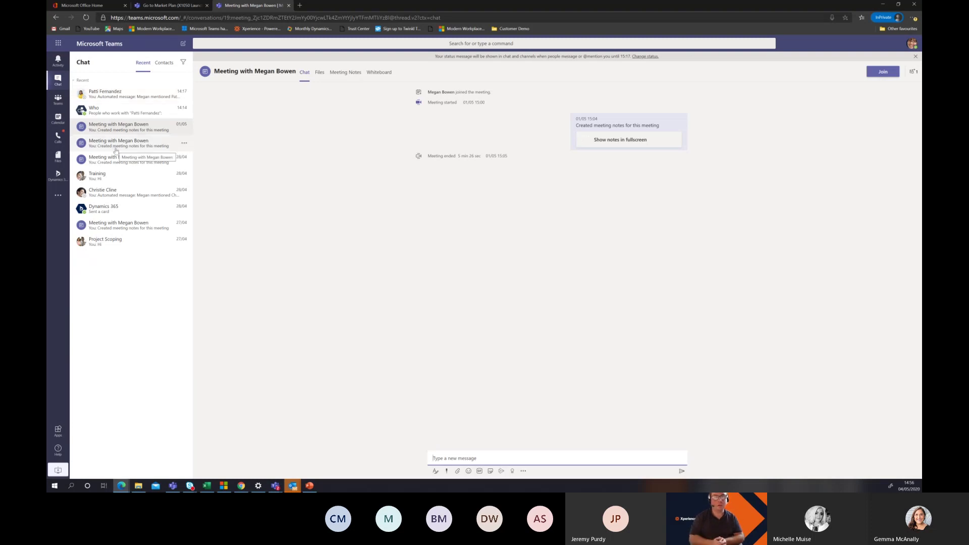
click(120, 113)
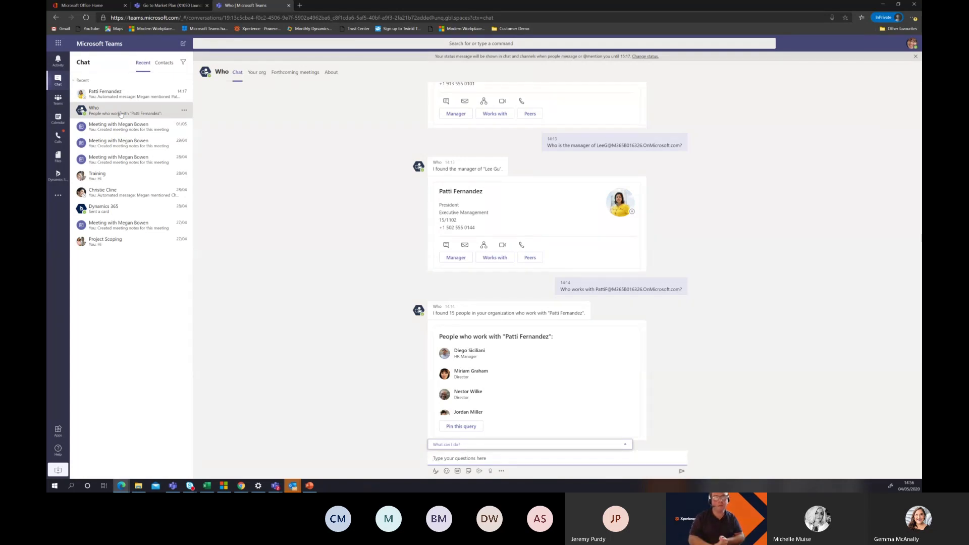
click(125, 129)
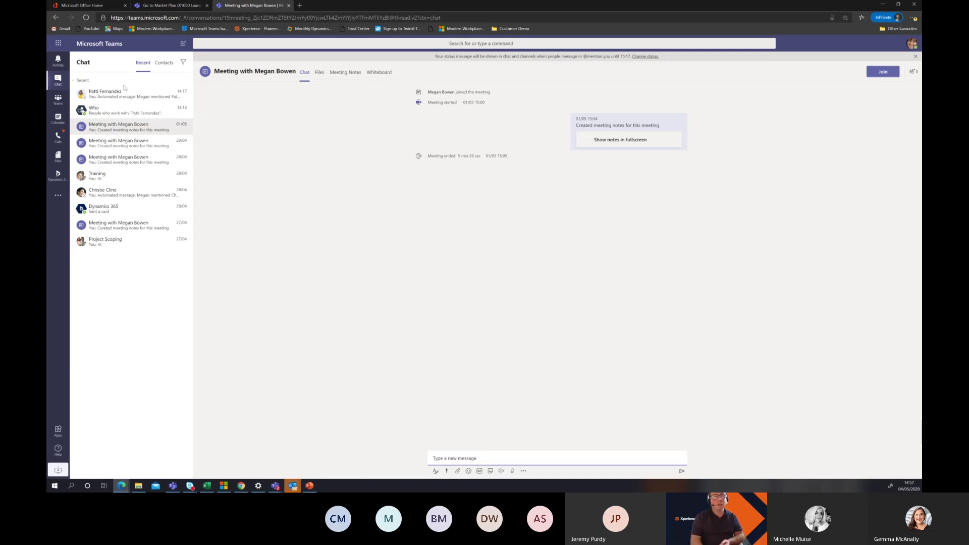
Start a new group chat and add two colleagues by name as recipients.
click(184, 46)
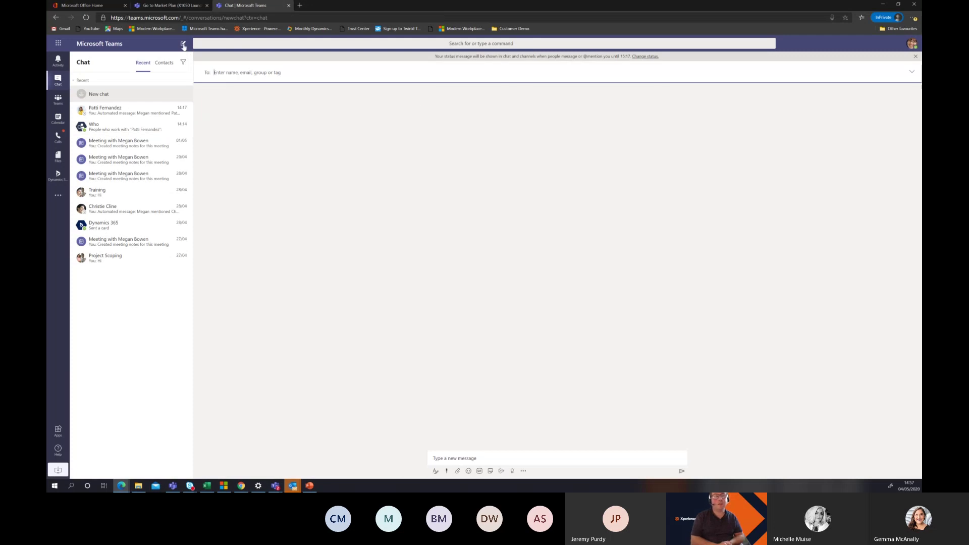
text(christ)
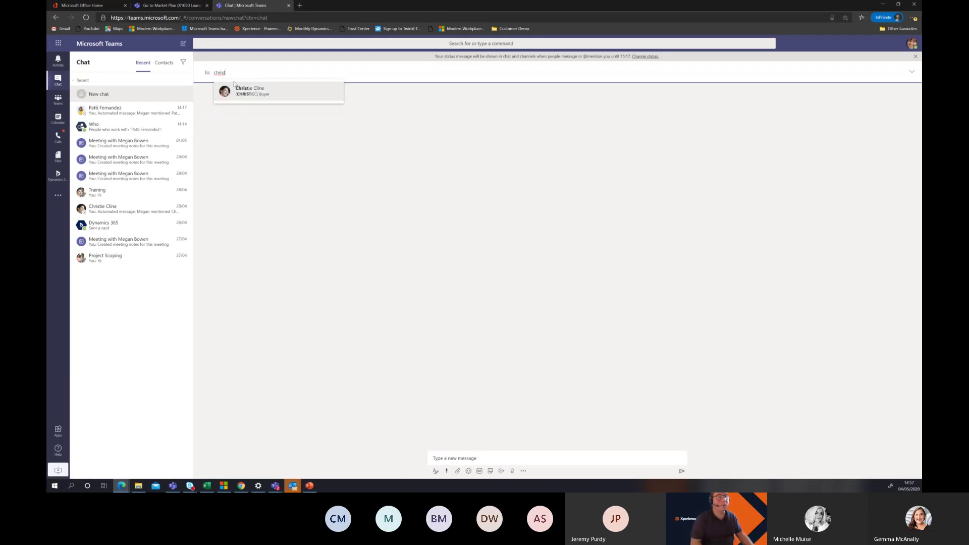
click(249, 93)
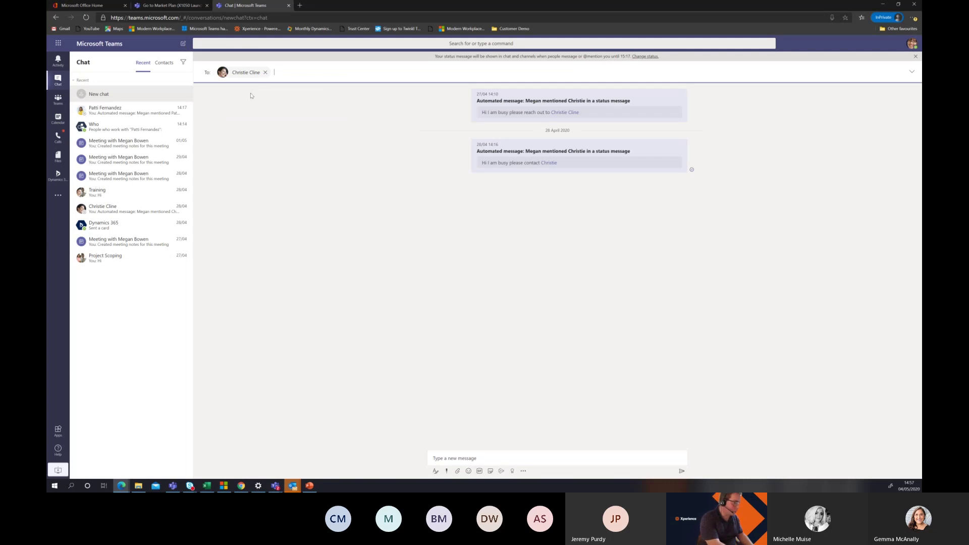
text(lee)
key(Return)
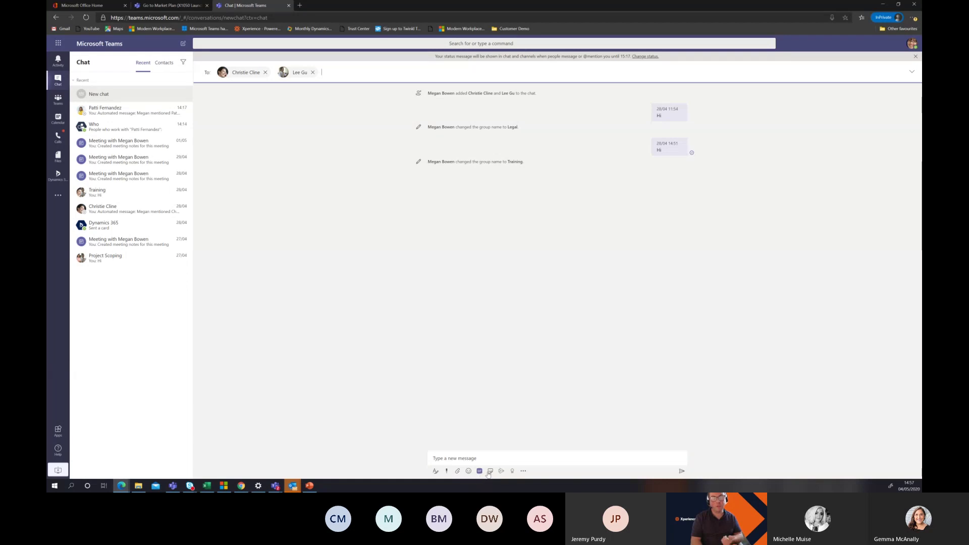
Look at the message delivery options and open the existing Training group chat shared with both recipients.
click(447, 473)
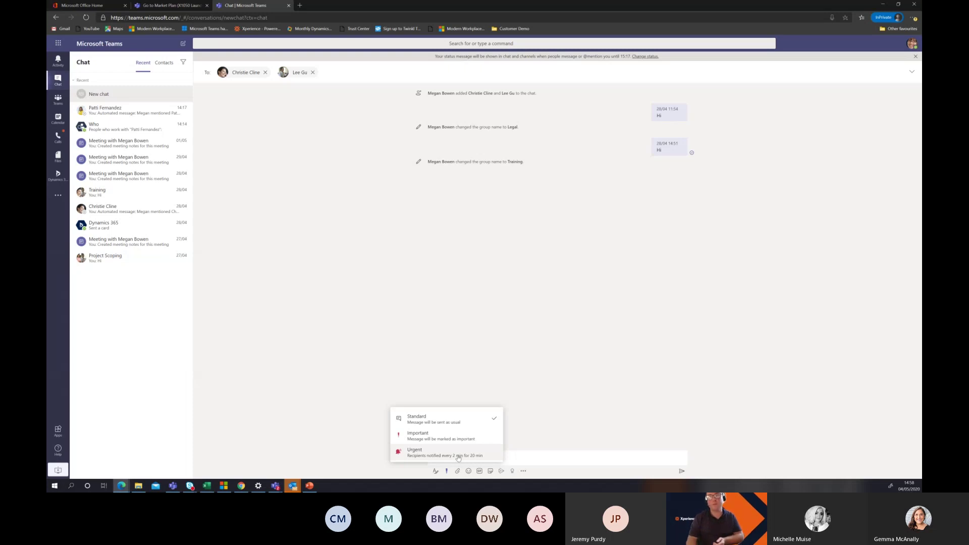
click(282, 190)
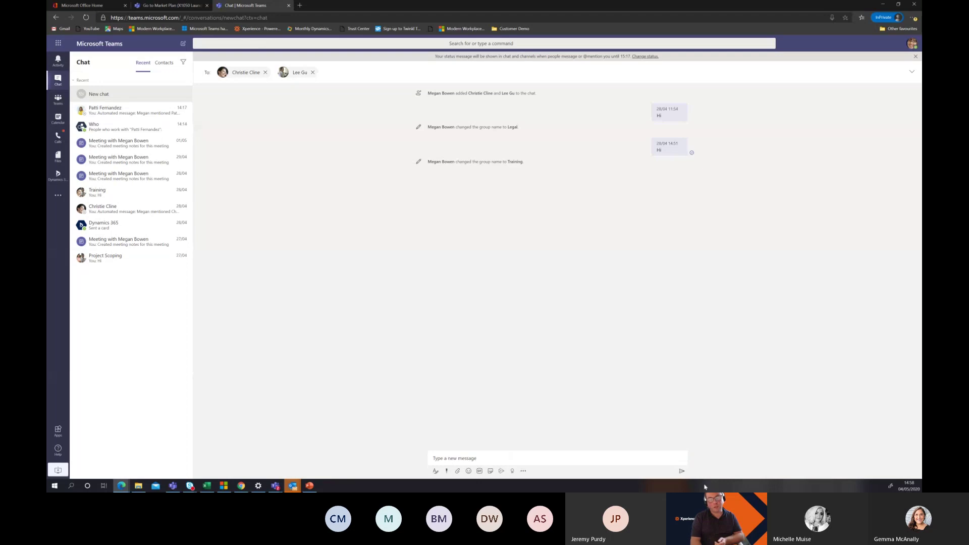
click(682, 470)
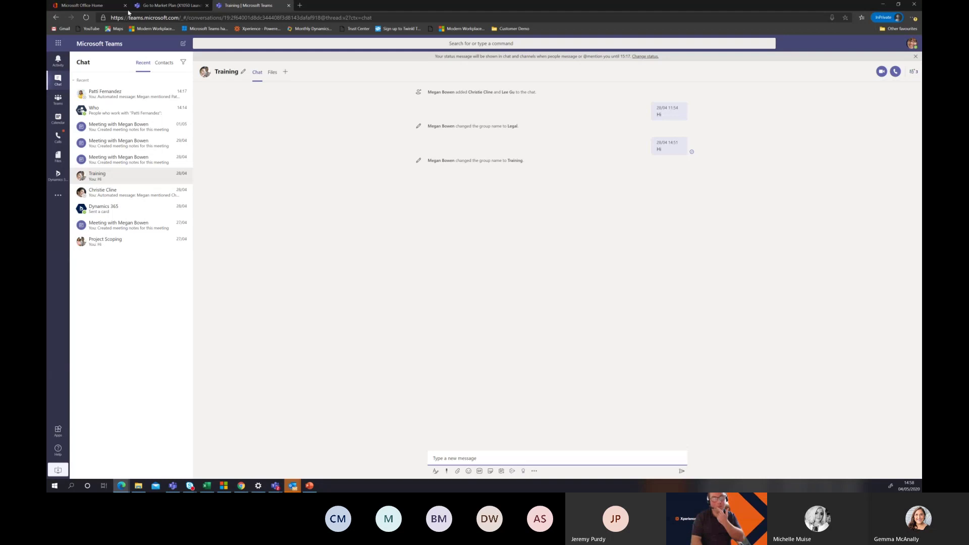
View the speed dial contacts for calls, the recent files and the files stored across Microsoft Teams.
click(57, 134)
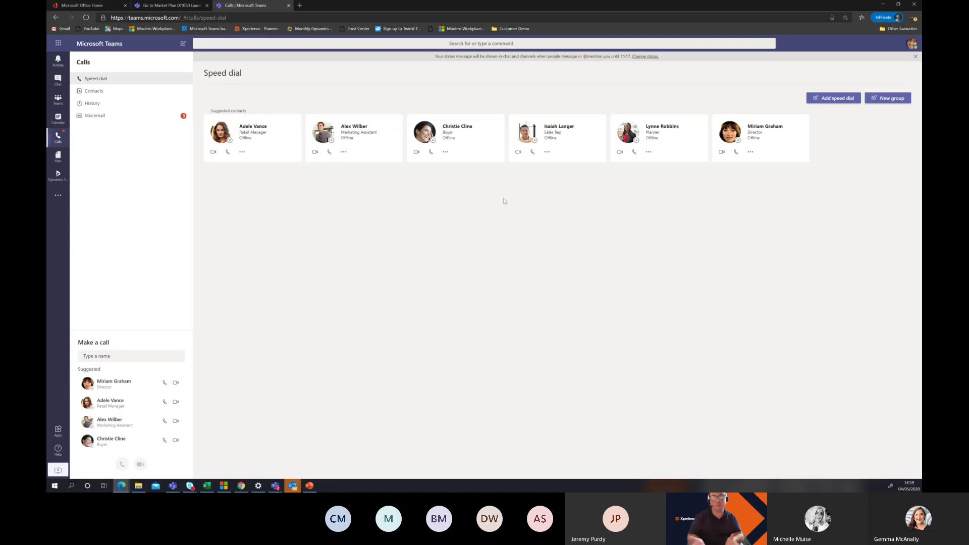
click(58, 156)
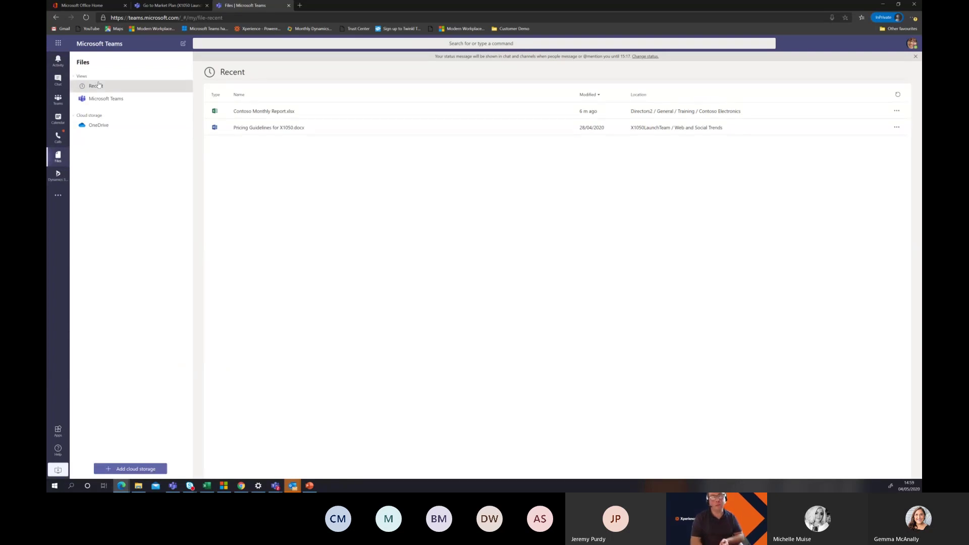
click(115, 100)
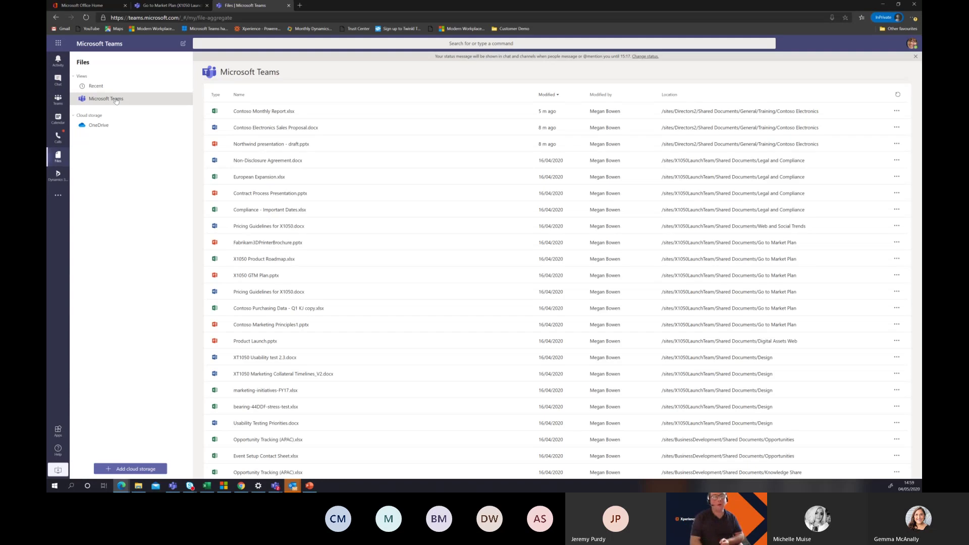
Move Sales Invoice Template.docx from OneDrive to the Training folder in the Directors team's General channel.
click(102, 125)
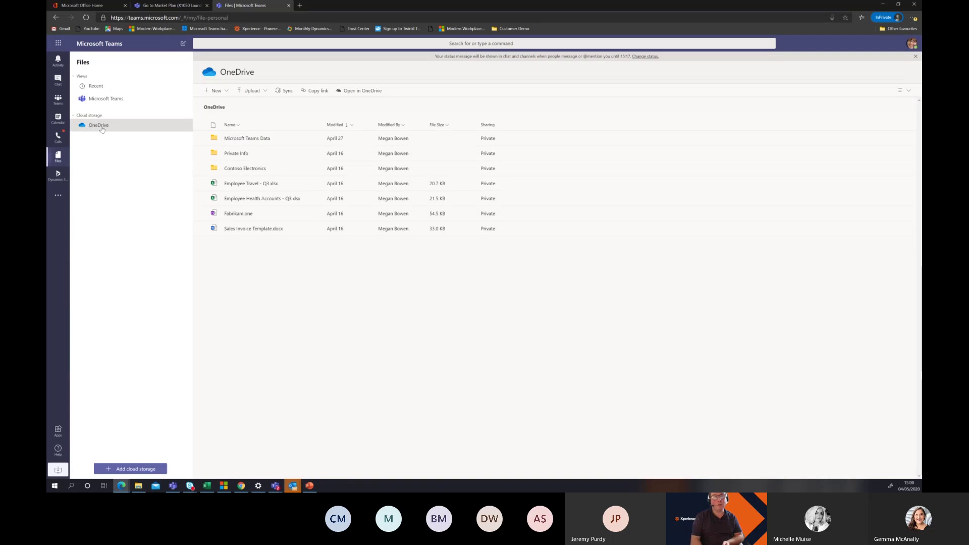
click(202, 229)
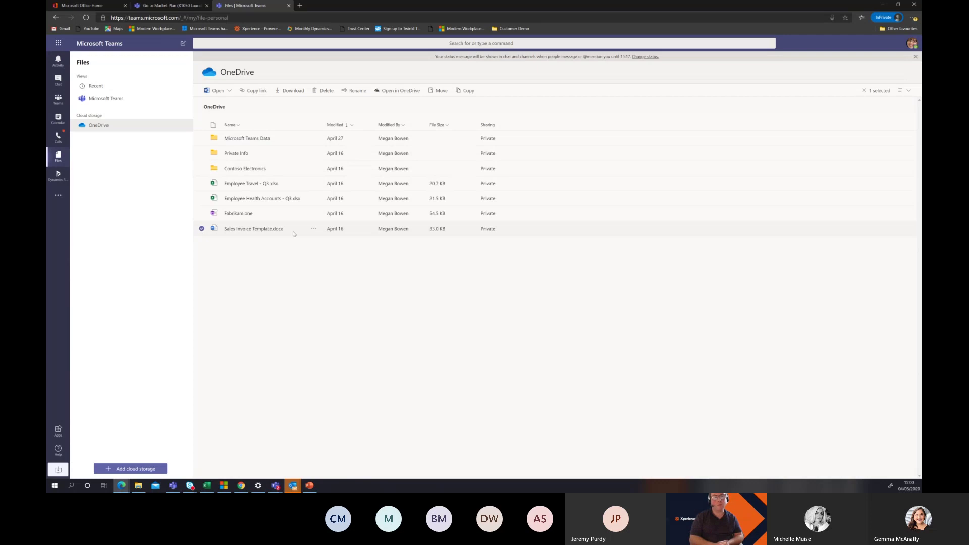
click(439, 92)
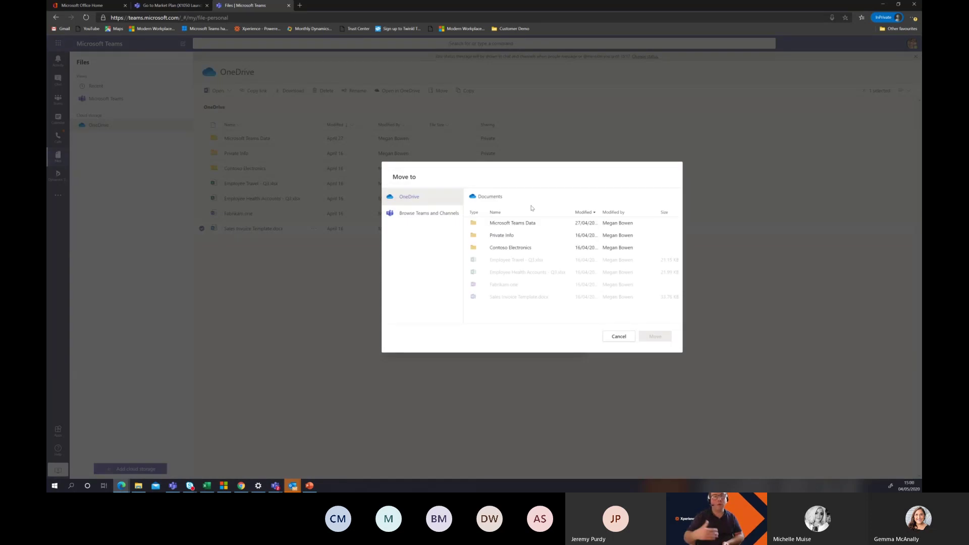
click(404, 214)
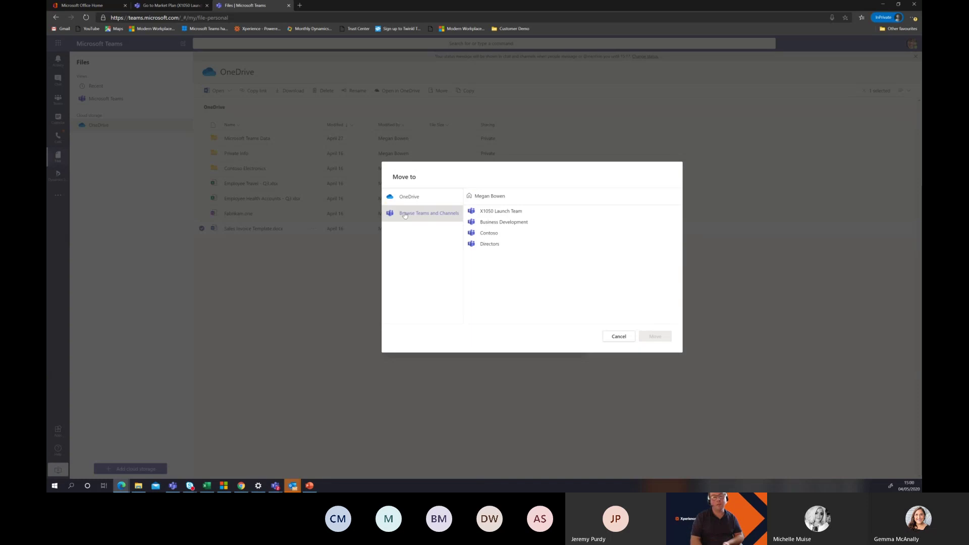
click(490, 246)
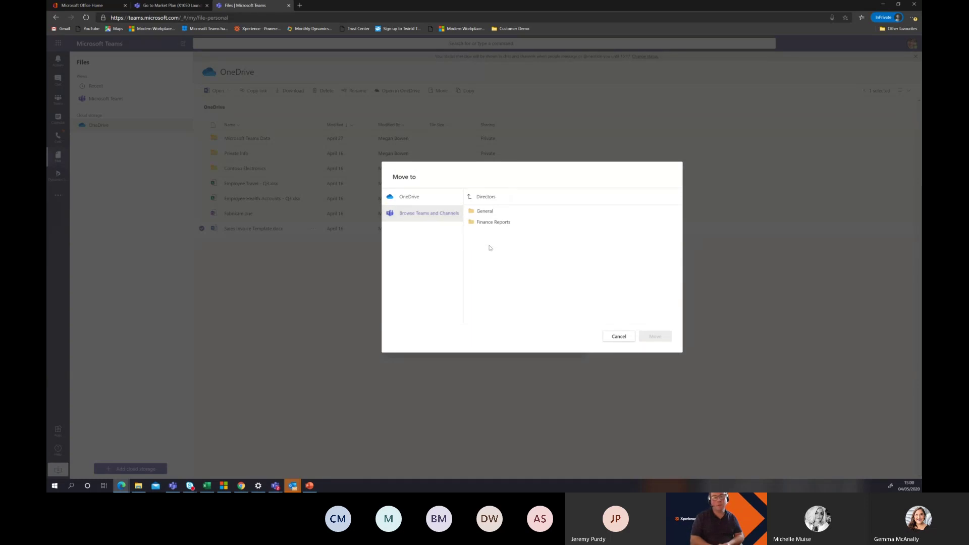
click(491, 217)
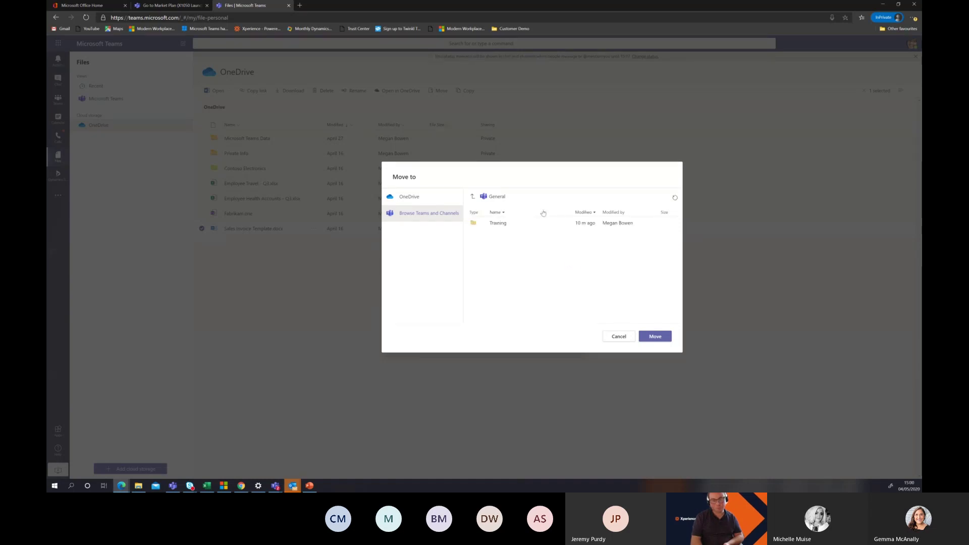
click(503, 224)
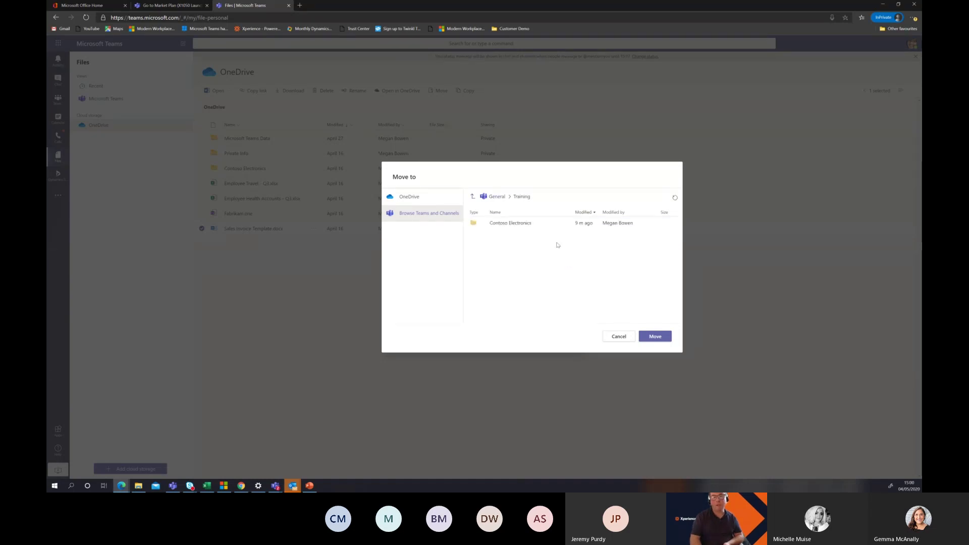
click(656, 337)
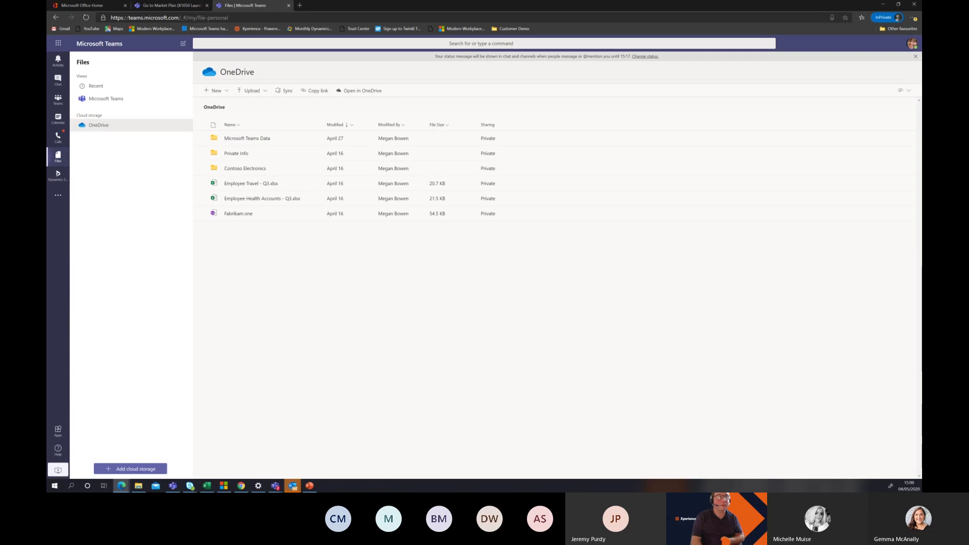
key(alt+Tab)
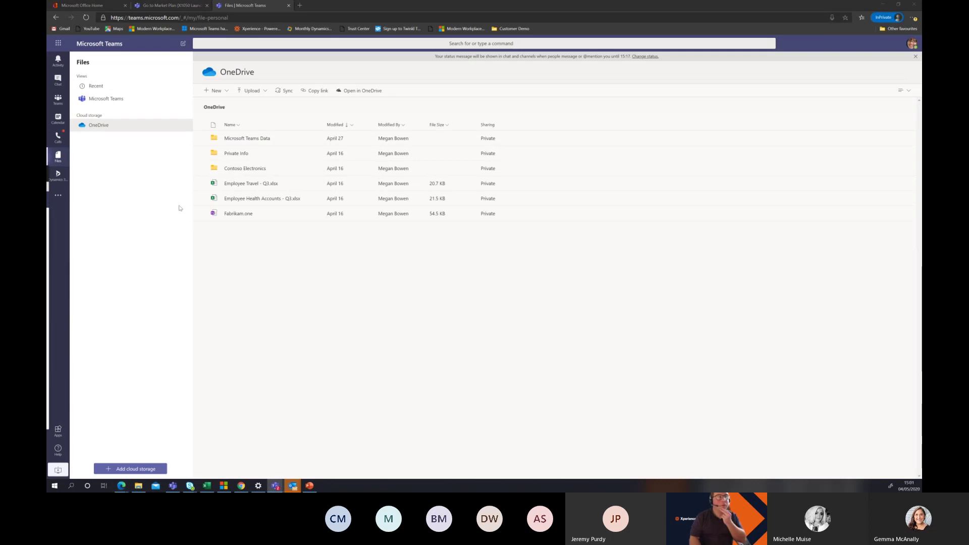
Start a new meeting from the calendar with the title Training.
click(58, 118)
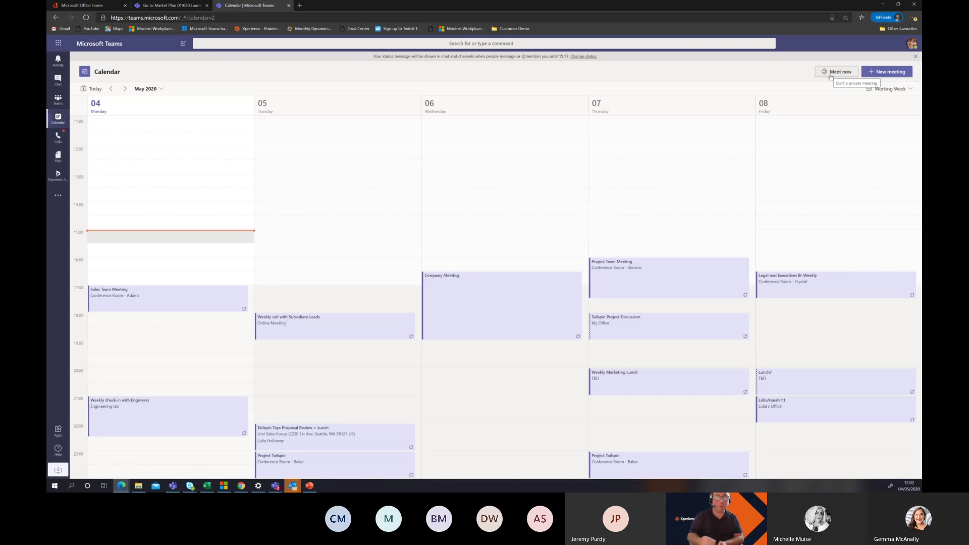
click(887, 72)
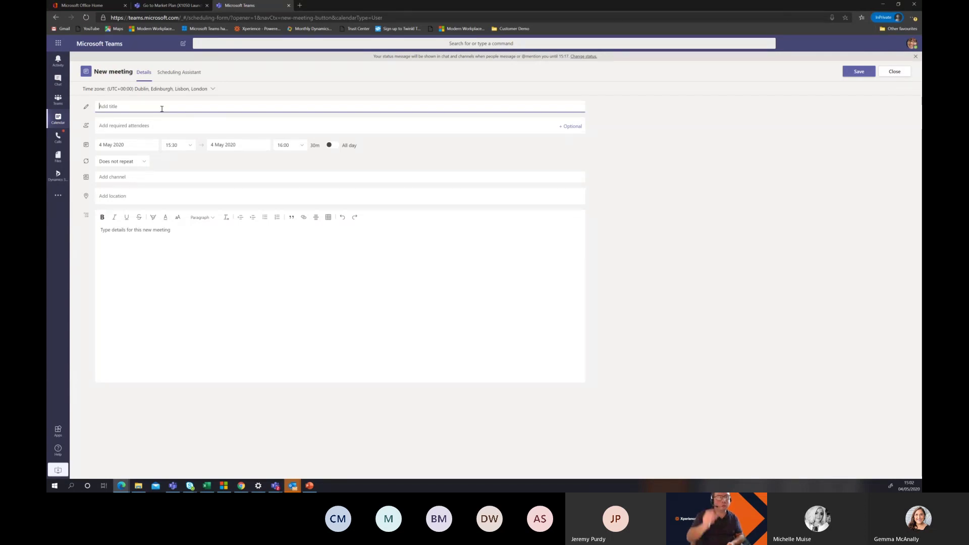
text(Training)
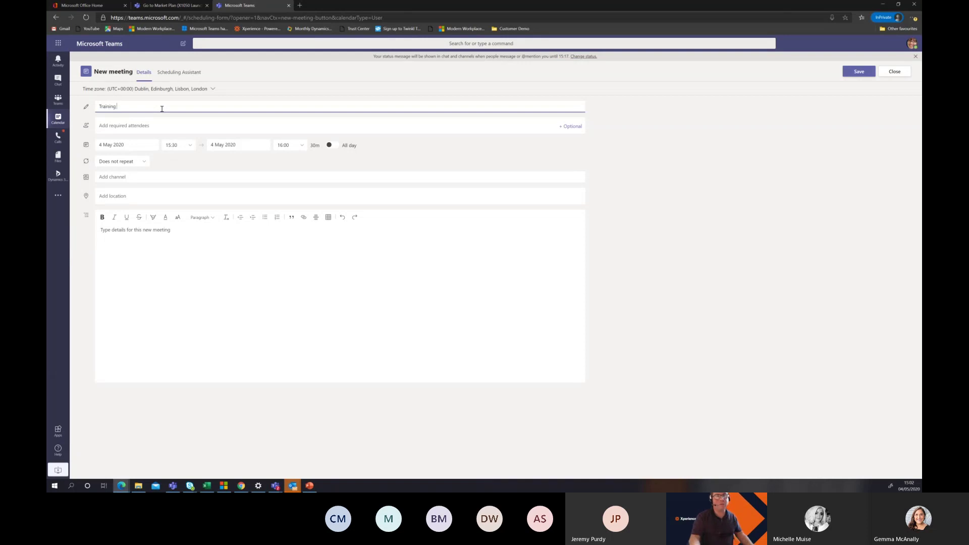
Add two colleagues, including the director, as required attendees of the Training meeting.
click(152, 124)
text(Lee)
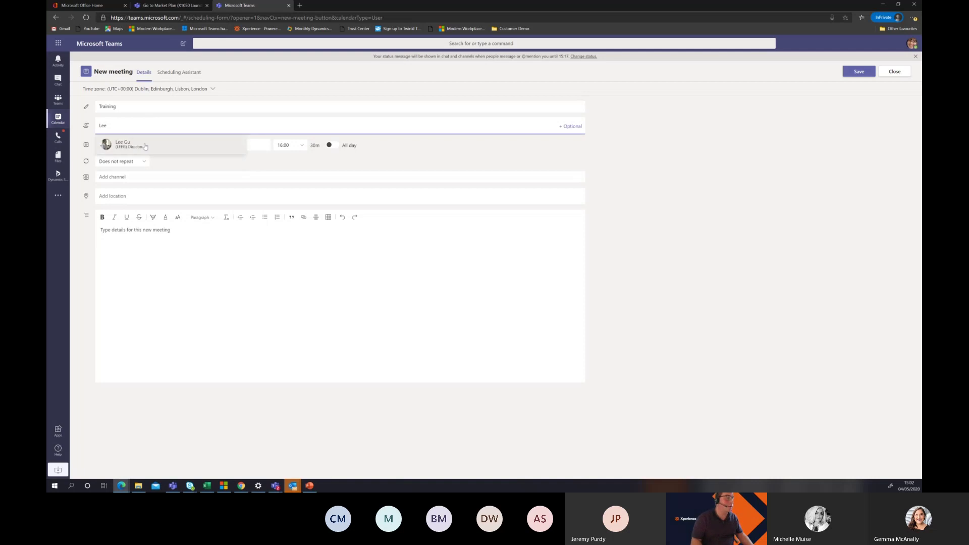
click(144, 145)
text(Christ)
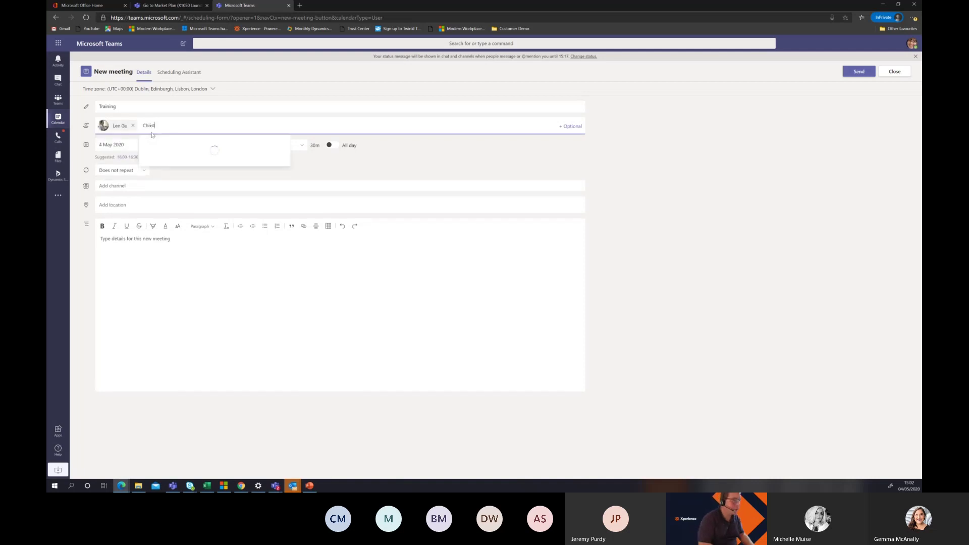
click(174, 147)
text(Adel)
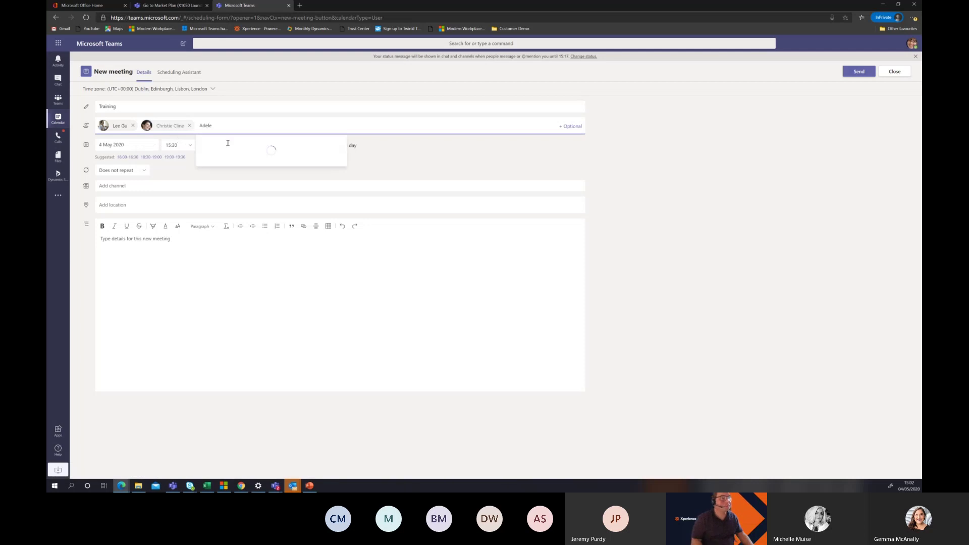
text(e)
key(BackSpace)
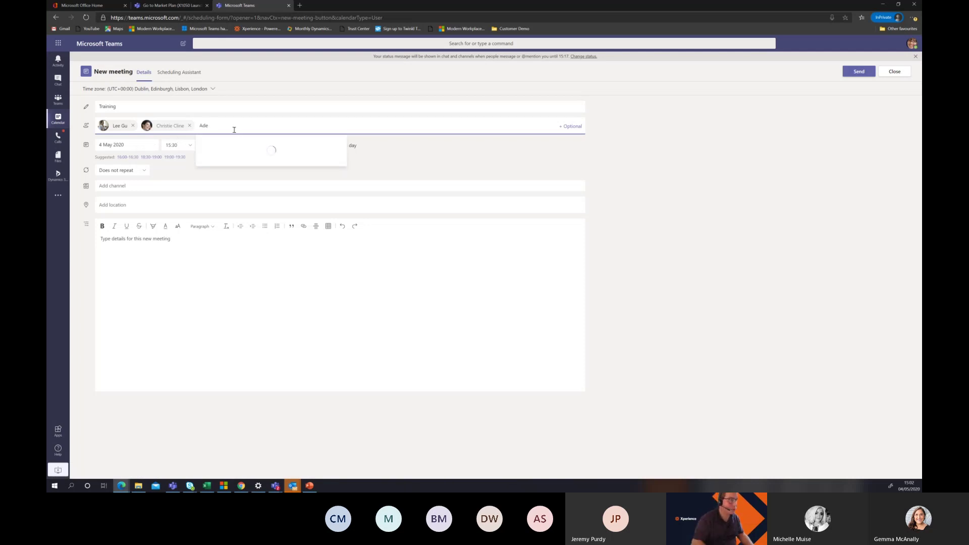
key(BackSpace)
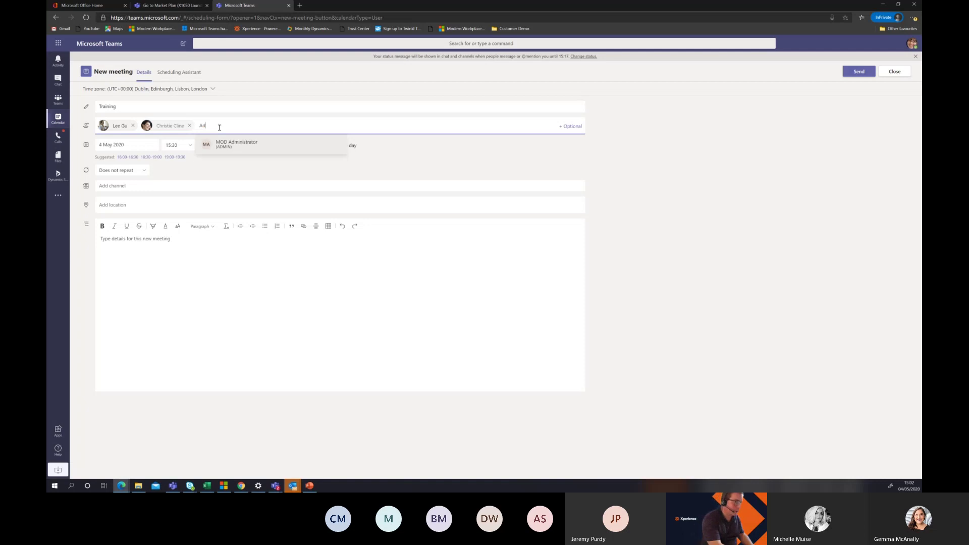
key(BackSpace)
key(BackSpace)
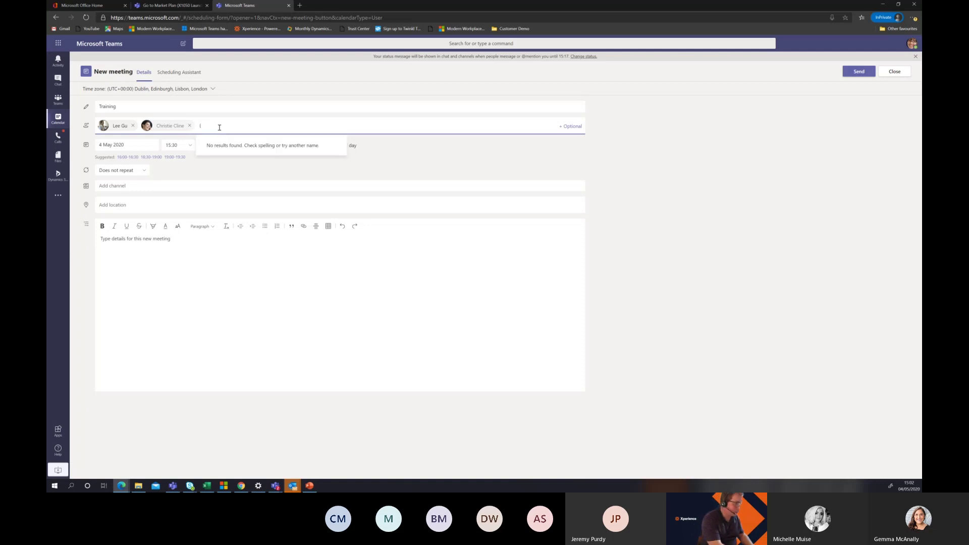
Add the accountant as the third required attendee of the Training meeting.
text(Patti)
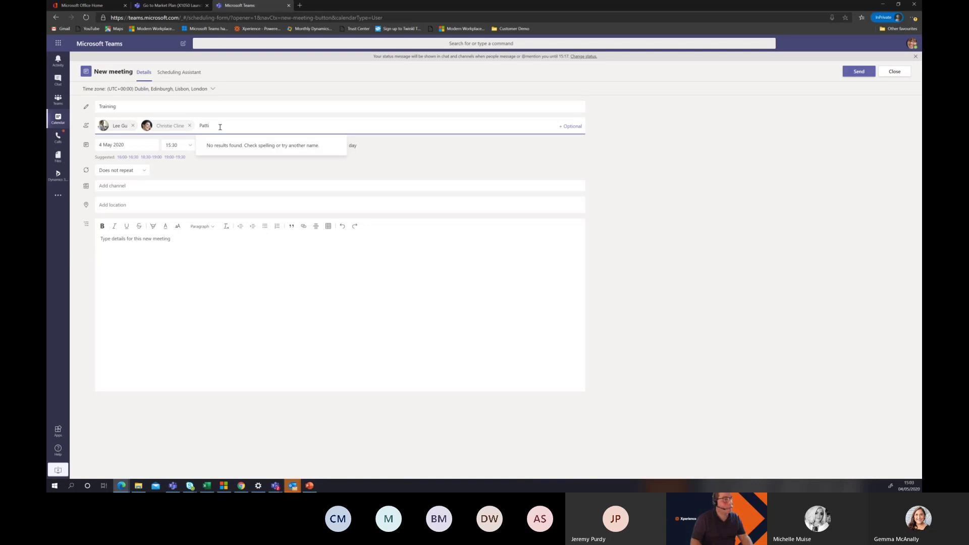
key(BackSpace)
key(BackSpace)
key(BackSpace)
key(BackSpace)
key(BackSpace)
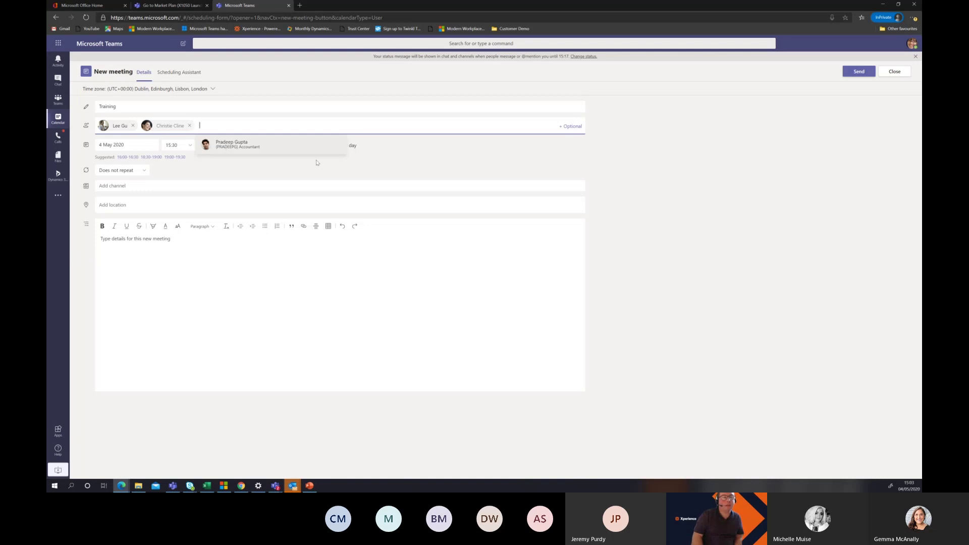
click(228, 146)
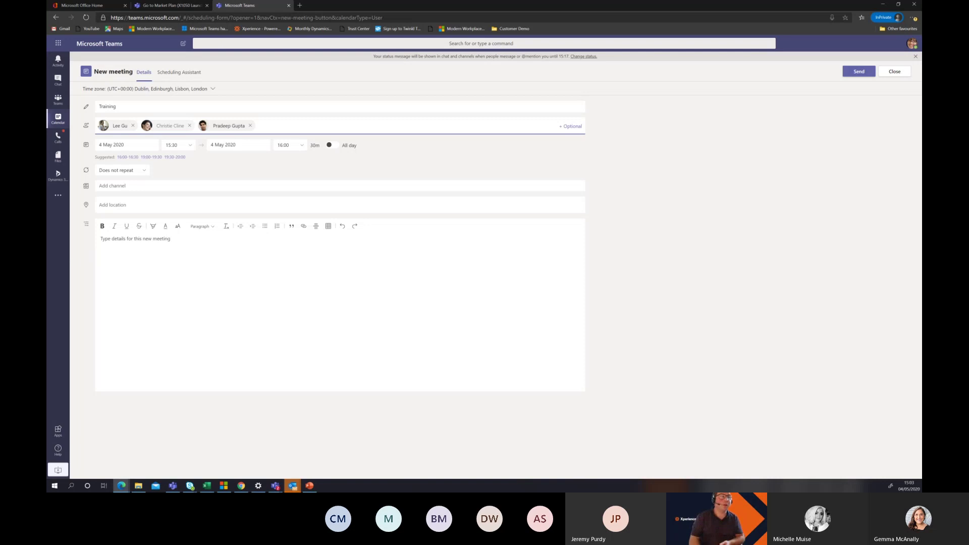
Assign the meeting to the Knowledge Share channel of the Business Development team and open the location for editing.
click(126, 187)
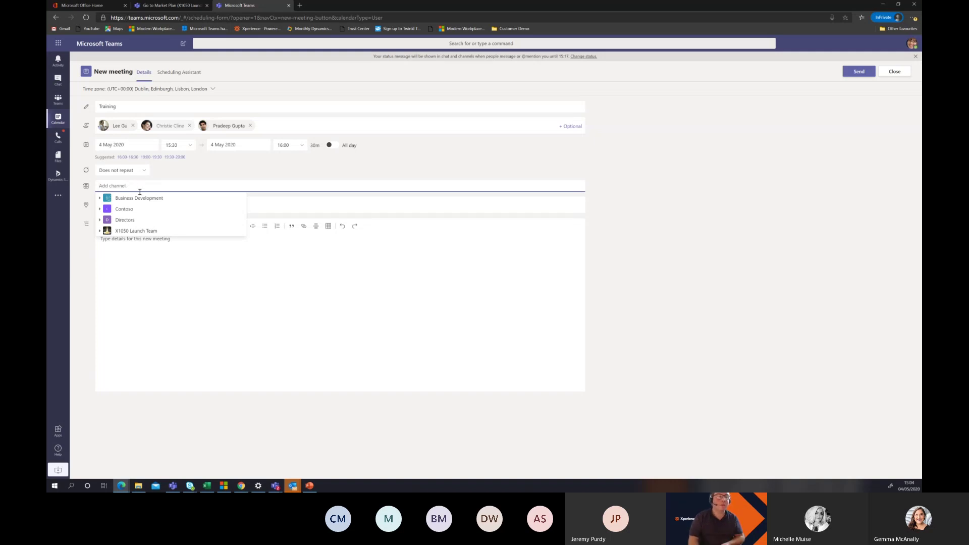
click(144, 200)
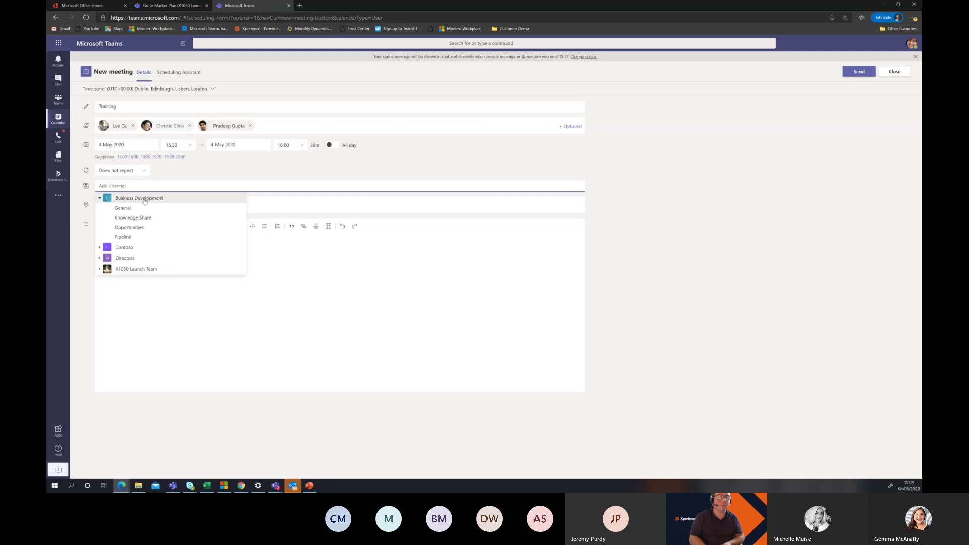
click(156, 223)
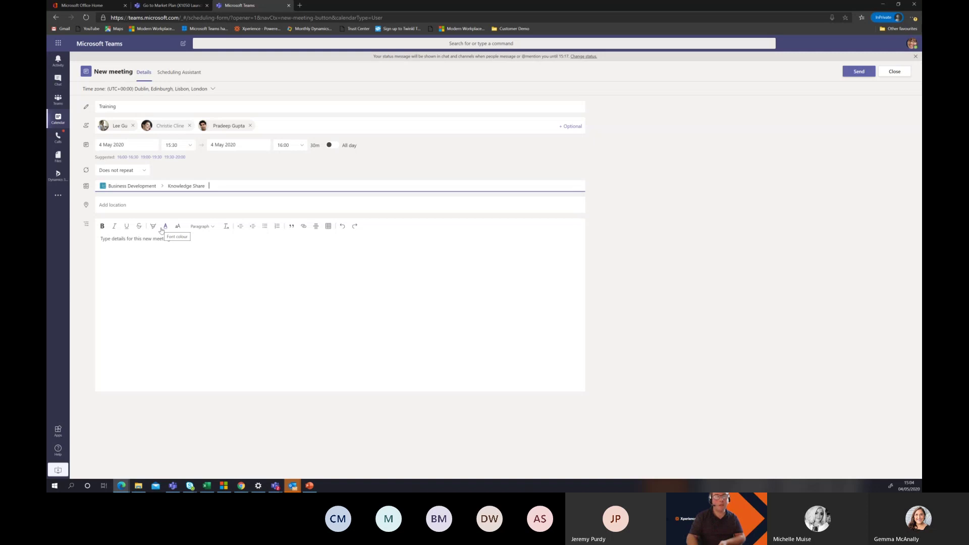
click(125, 206)
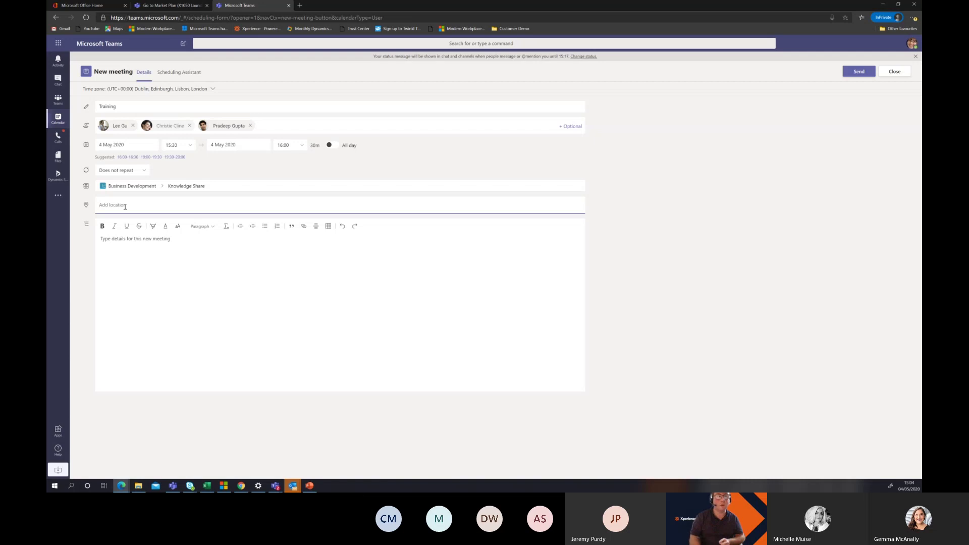
Using the Scheduling Assistant, move the meeting to 5 May 2020, 13:00 to 13:30, and continue editing it.
click(184, 75)
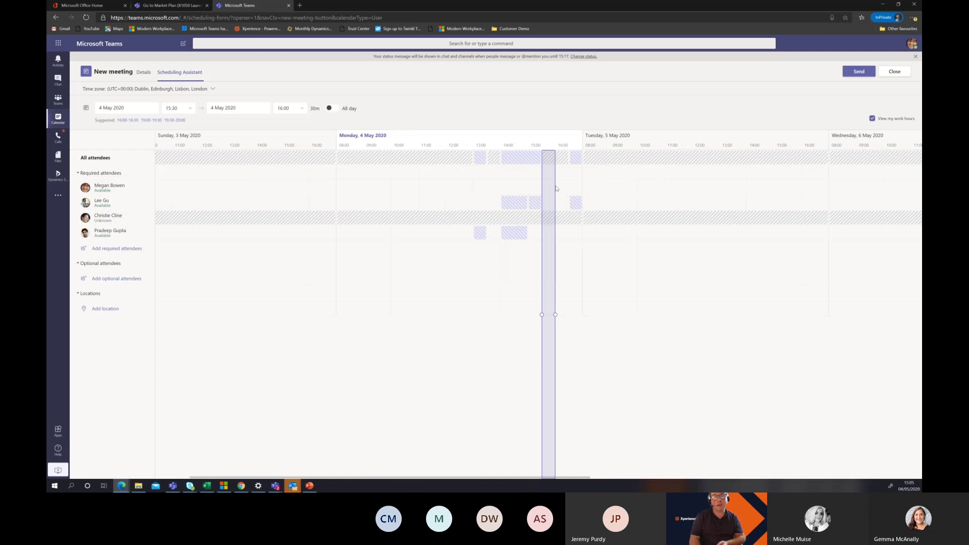
drag(550, 180, 725, 192)
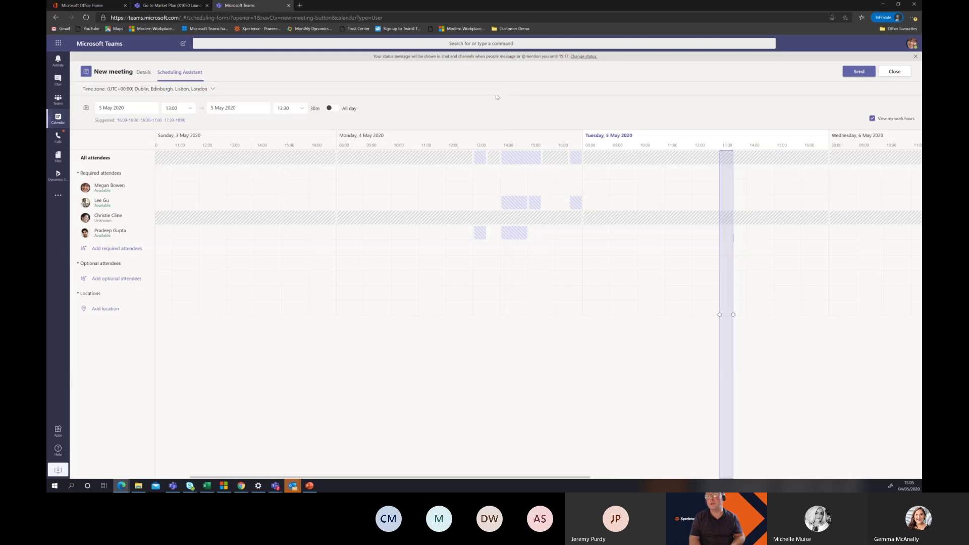
key(Escape)
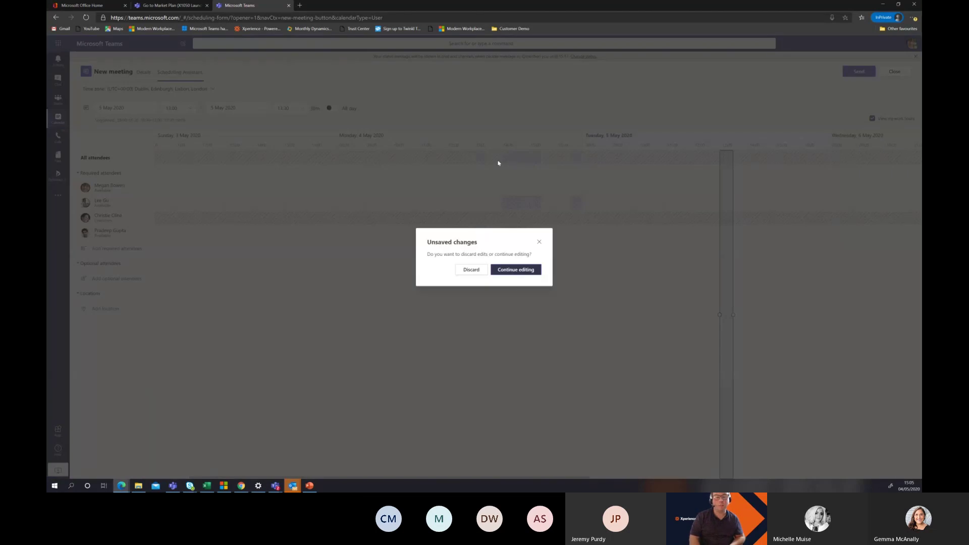
click(510, 275)
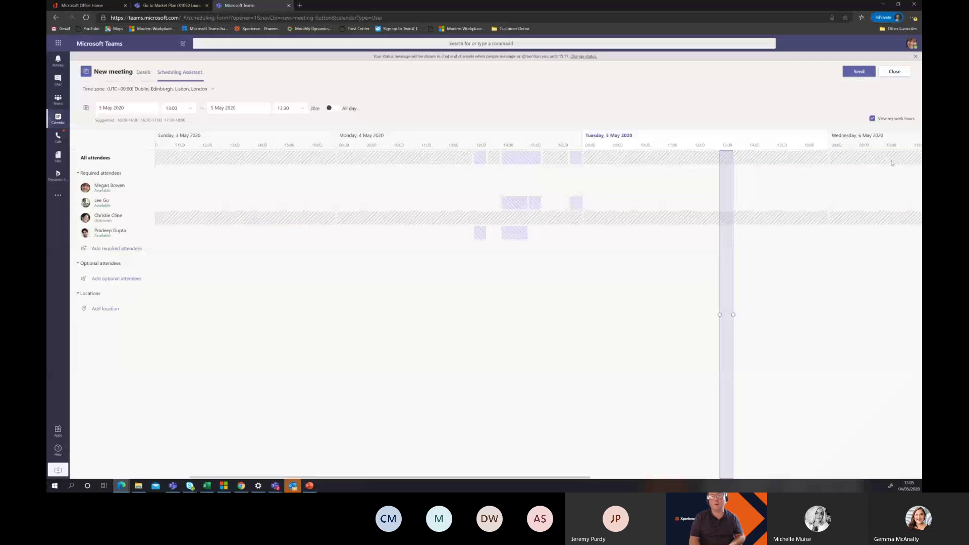
Dismiss the status message banner and return to the calendar, discarding the unsaved Training meeting.
click(916, 56)
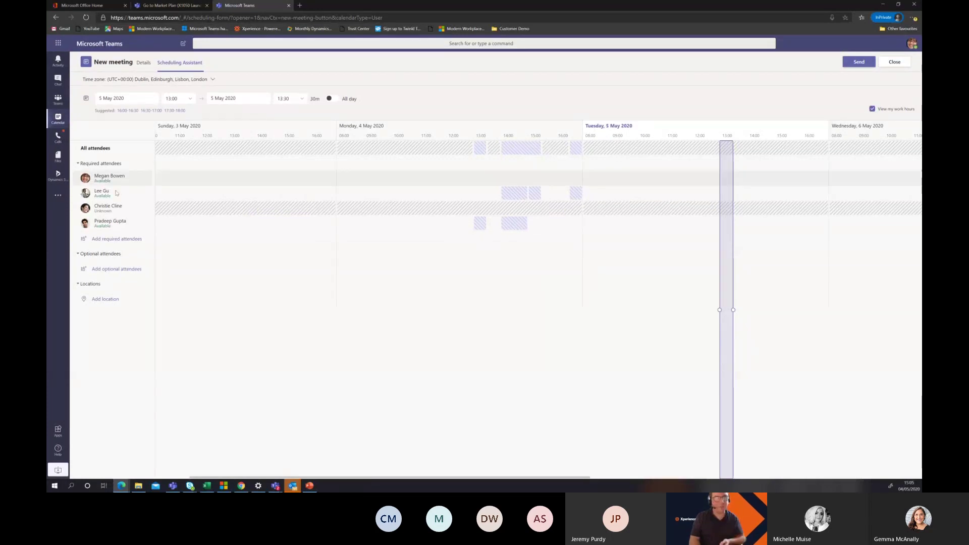
click(63, 123)
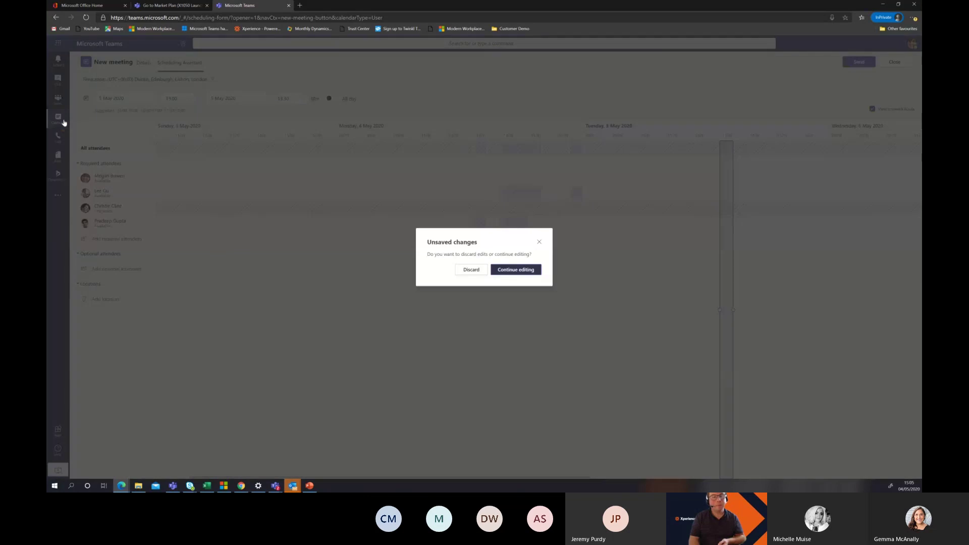
click(470, 271)
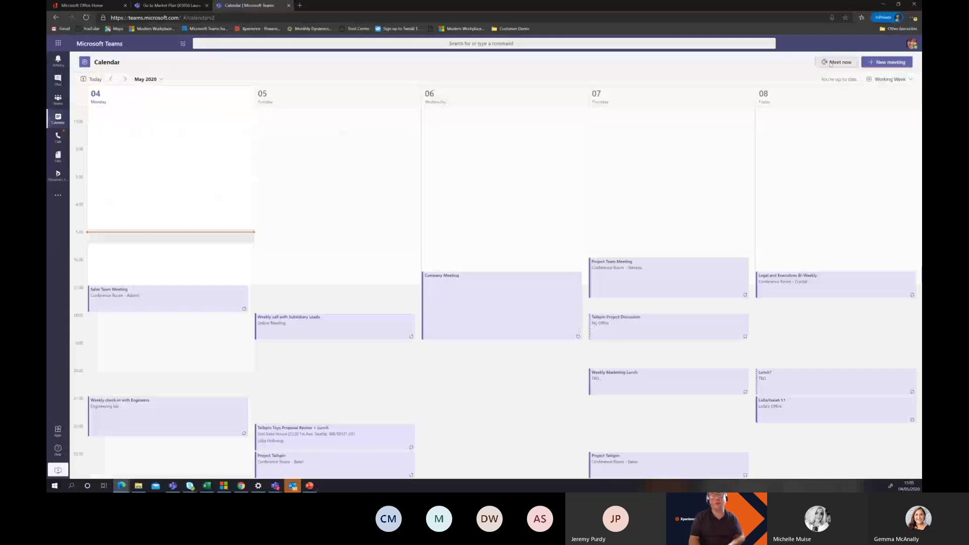
Start an instant meeting from the calendar and join it with the camera off and microphone on.
click(830, 65)
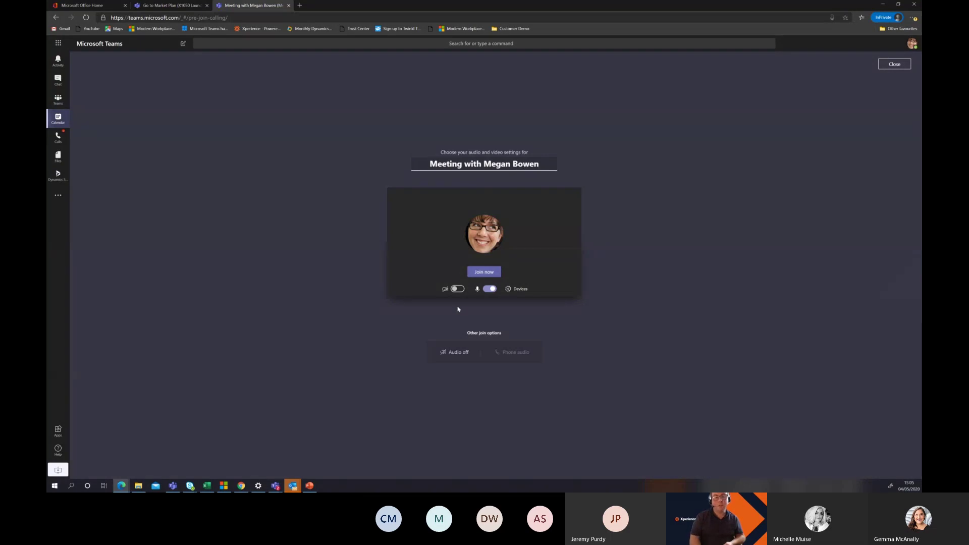
click(486, 274)
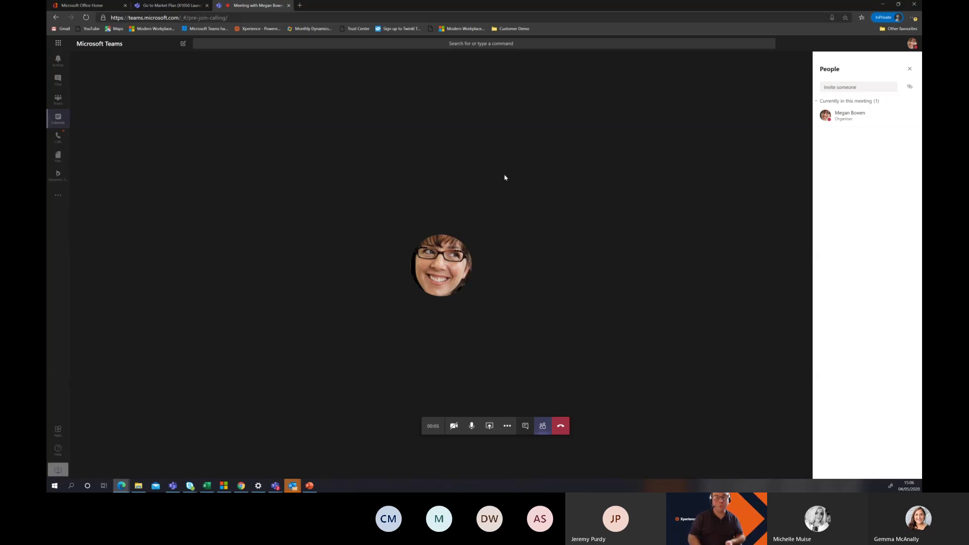
Share Northwind presentation - draft.pptx in the meeting from the Directors team's General channel, folder Training > Contoso Electronics.
click(487, 429)
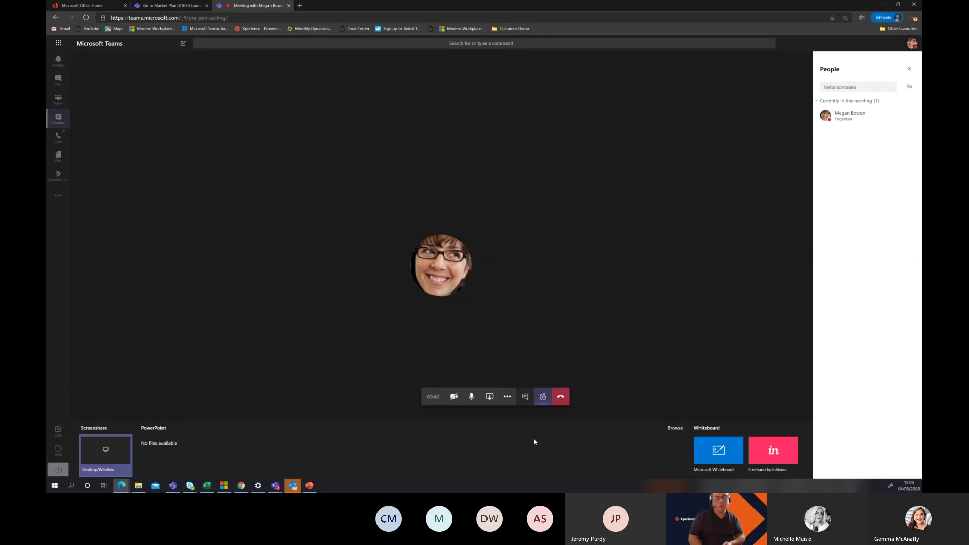
click(675, 428)
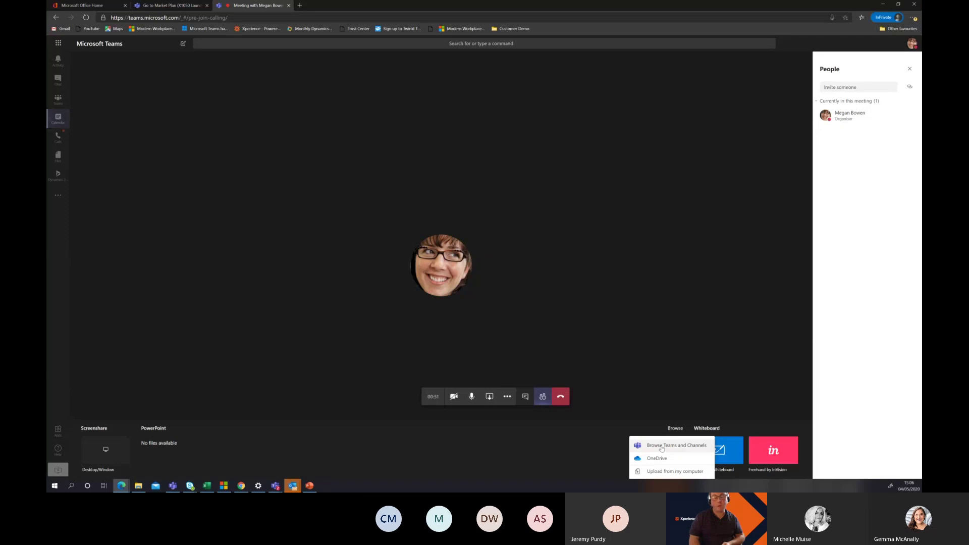
click(661, 446)
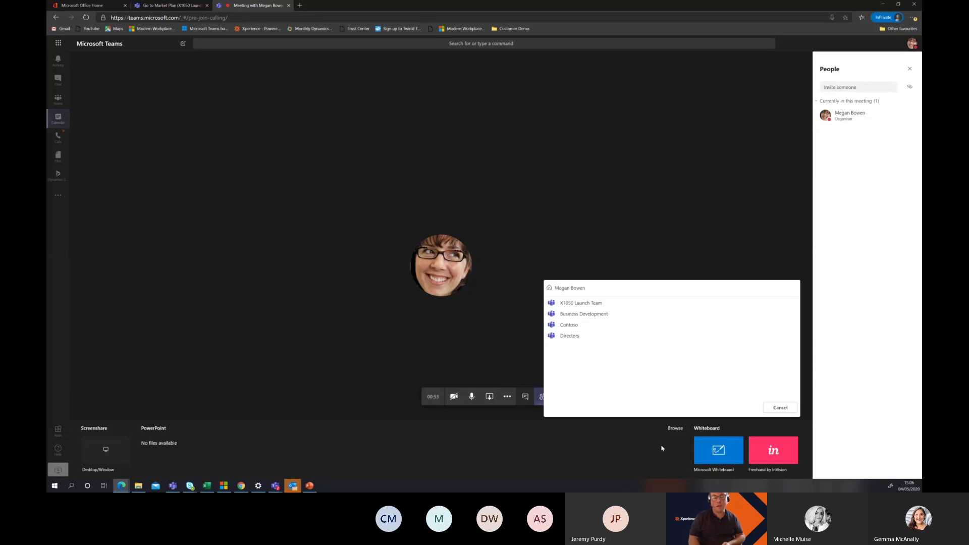
click(569, 337)
click(575, 310)
click(610, 317)
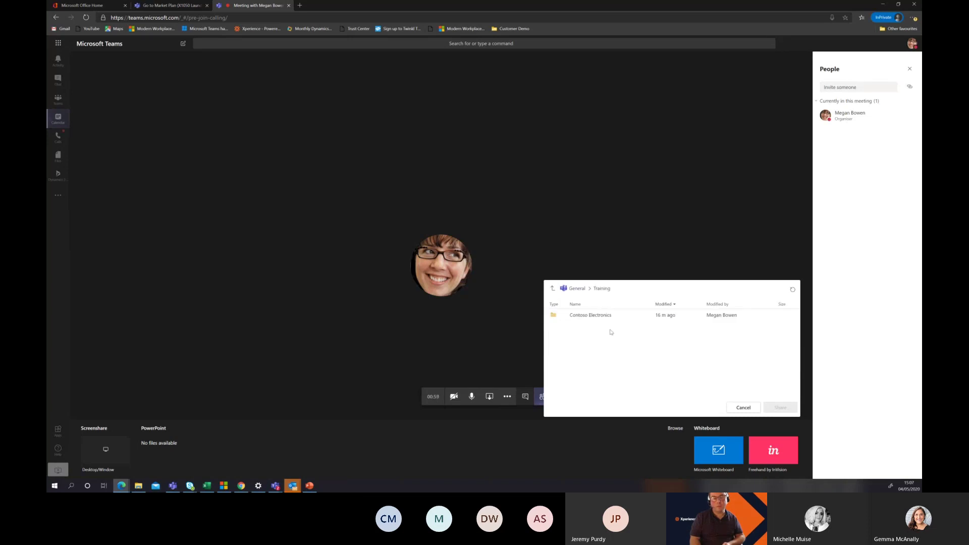
click(594, 317)
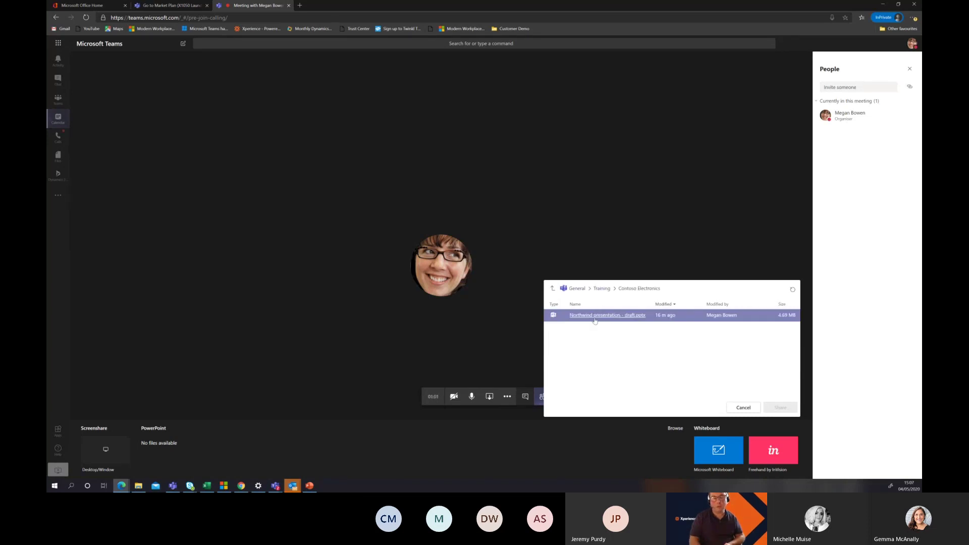
click(602, 316)
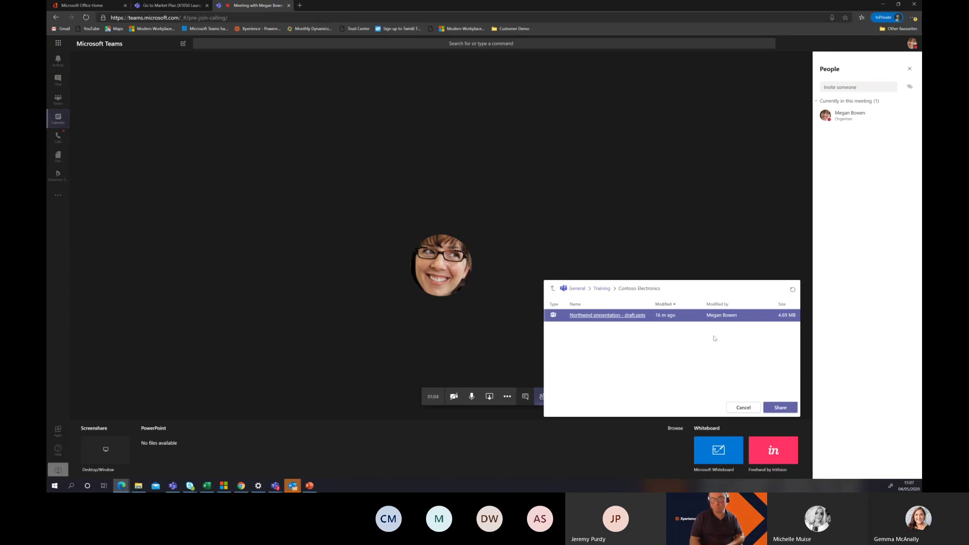
click(780, 408)
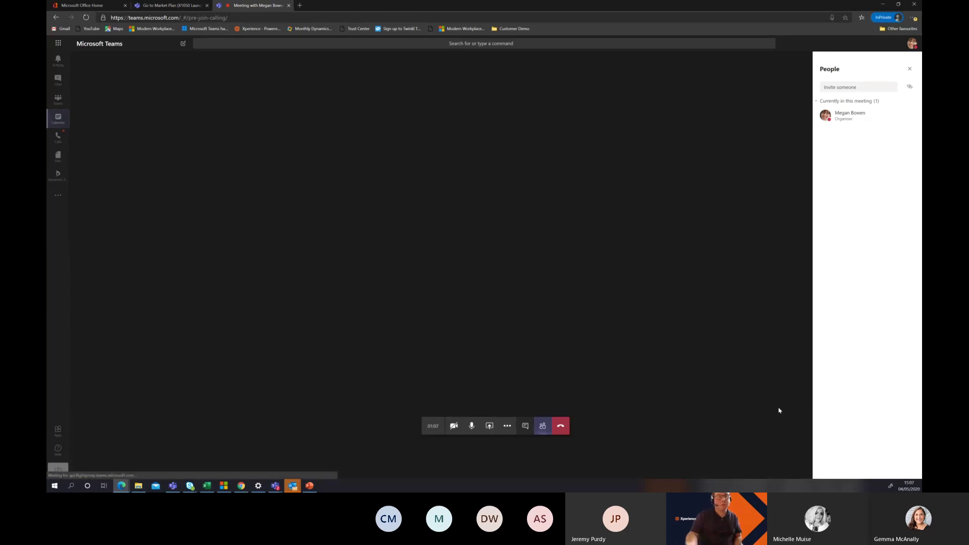